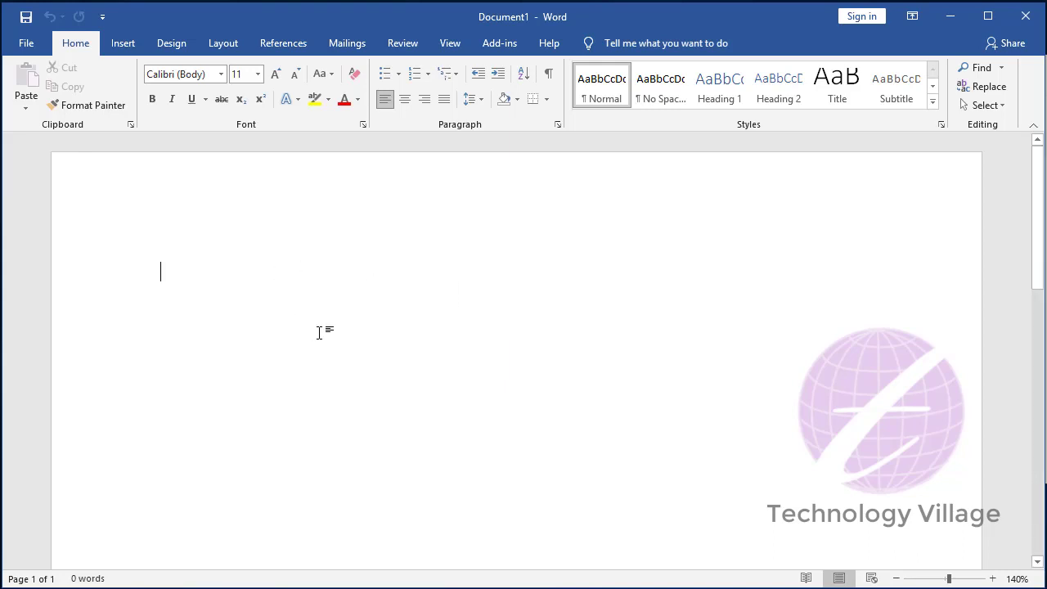
Set a custom page width of 13.33 inches in the More Paper Sizes settings.
scroll(319, 332, down, 5)
scroll(327, 337, down, 1)
scroll(350, 348, down, 3)
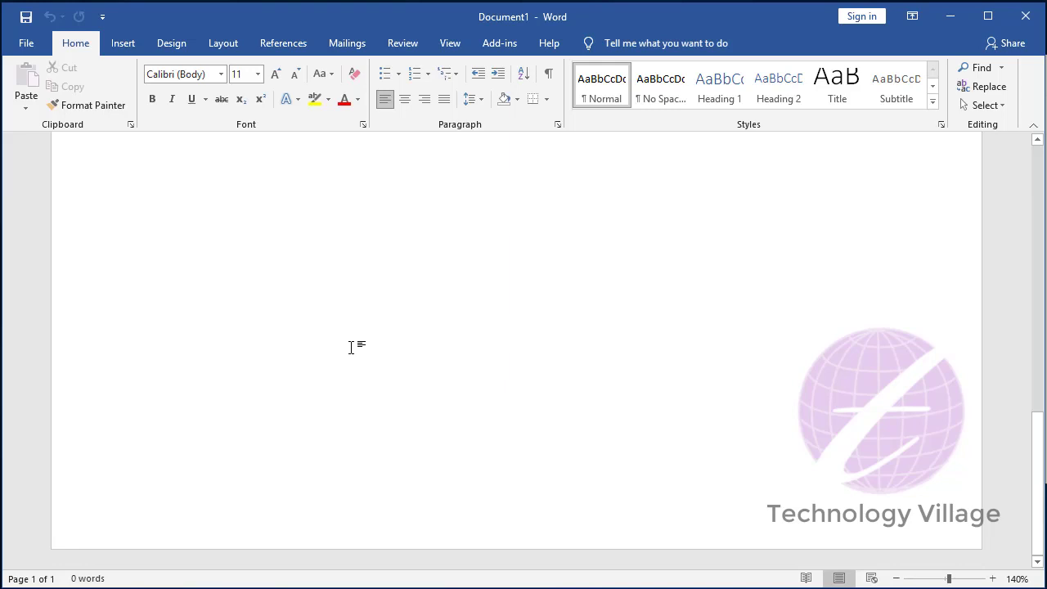
scroll(351, 348, up, 5)
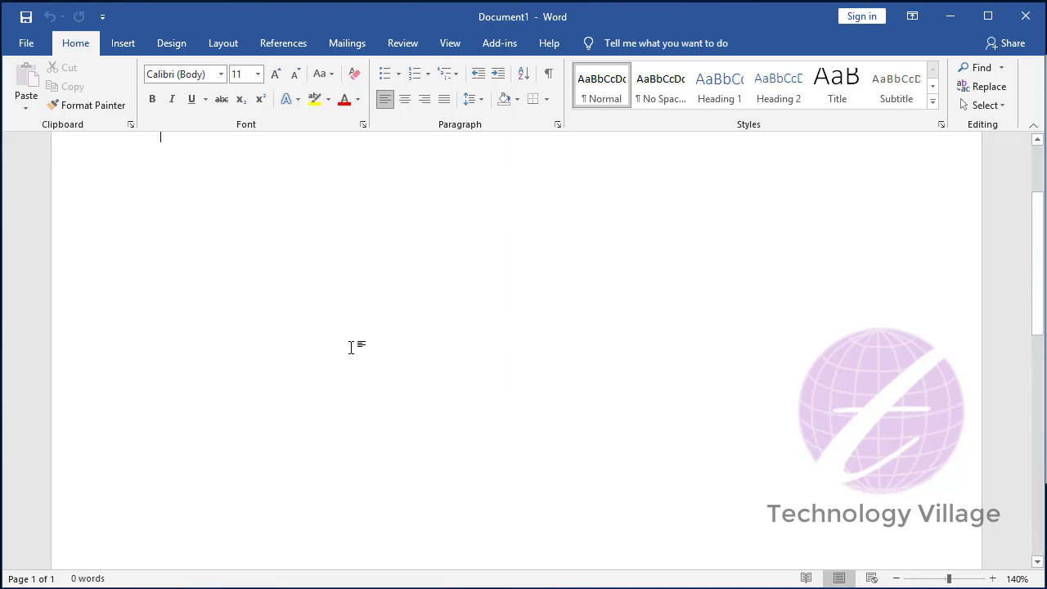
scroll(351, 348, up, 2)
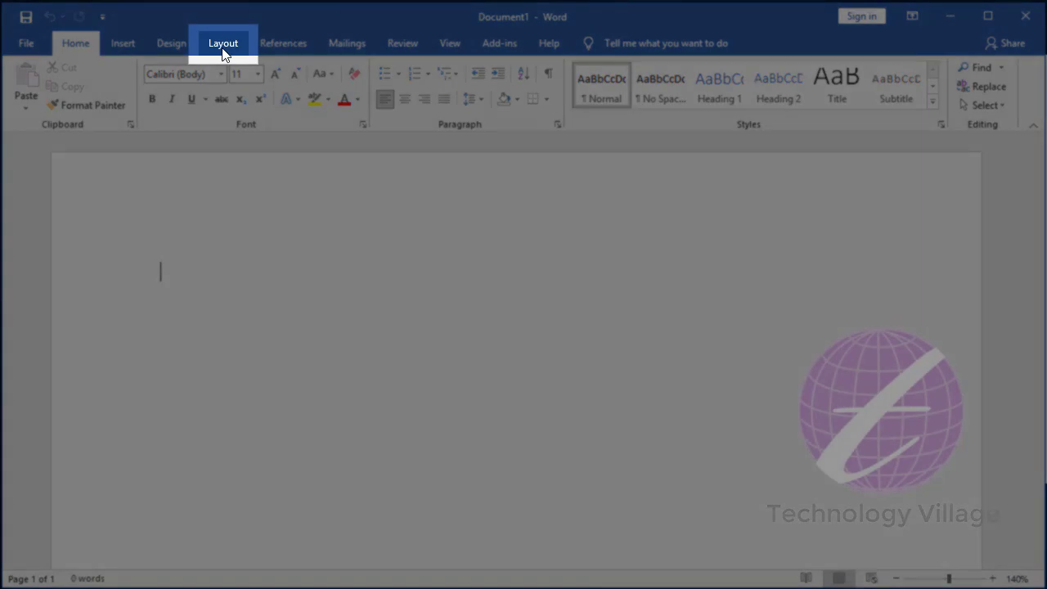
click(222, 50)
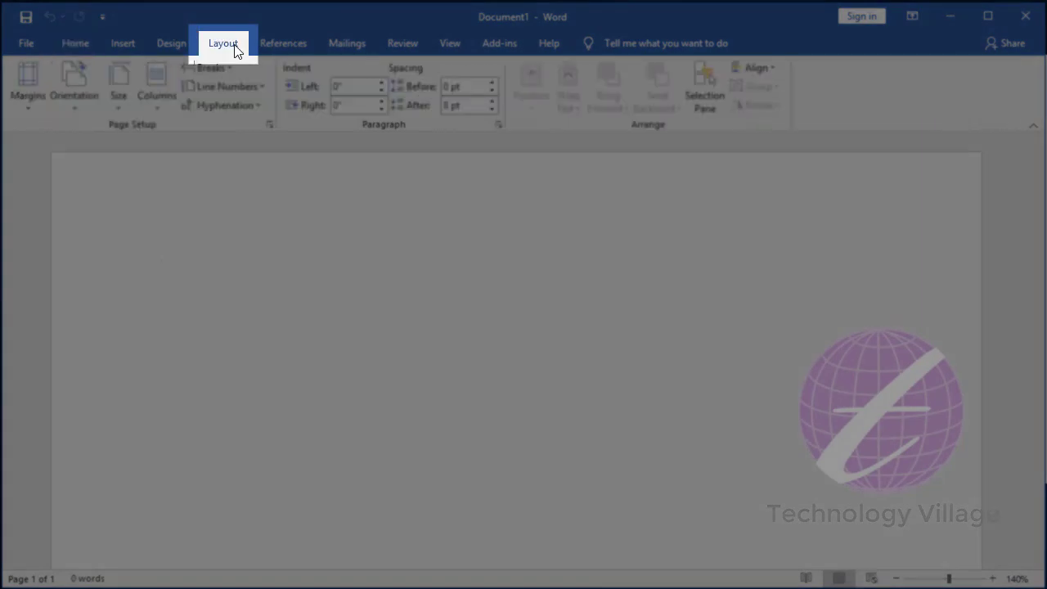
click(119, 98)
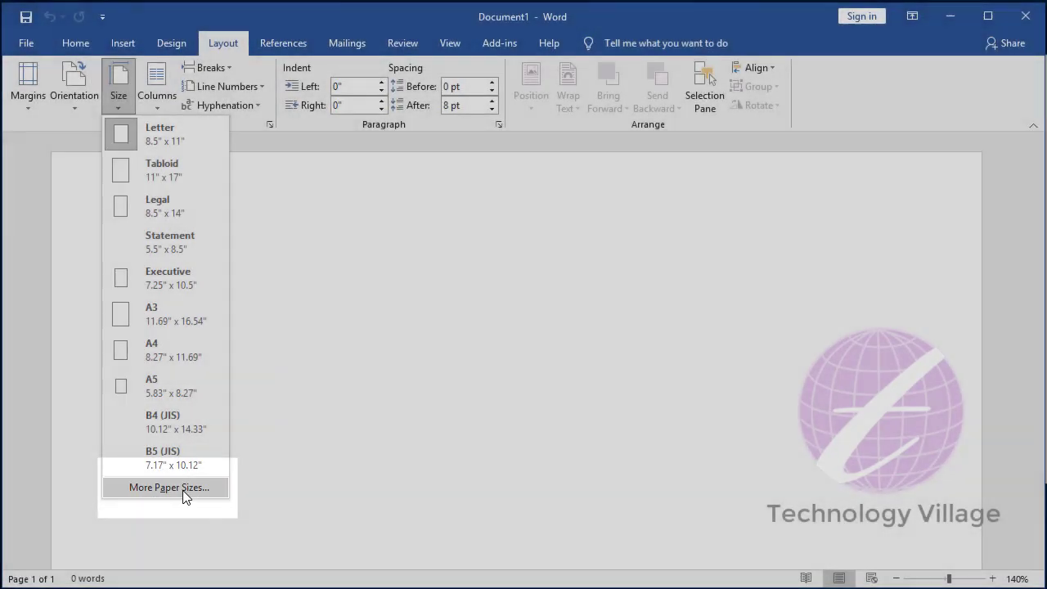
click(182, 489)
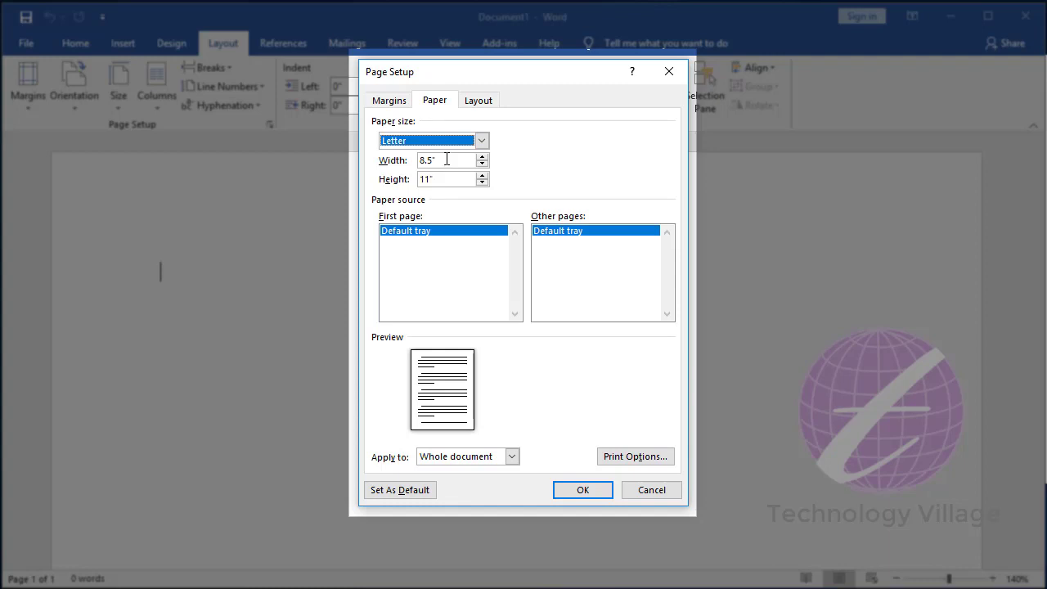
double_click(446, 160)
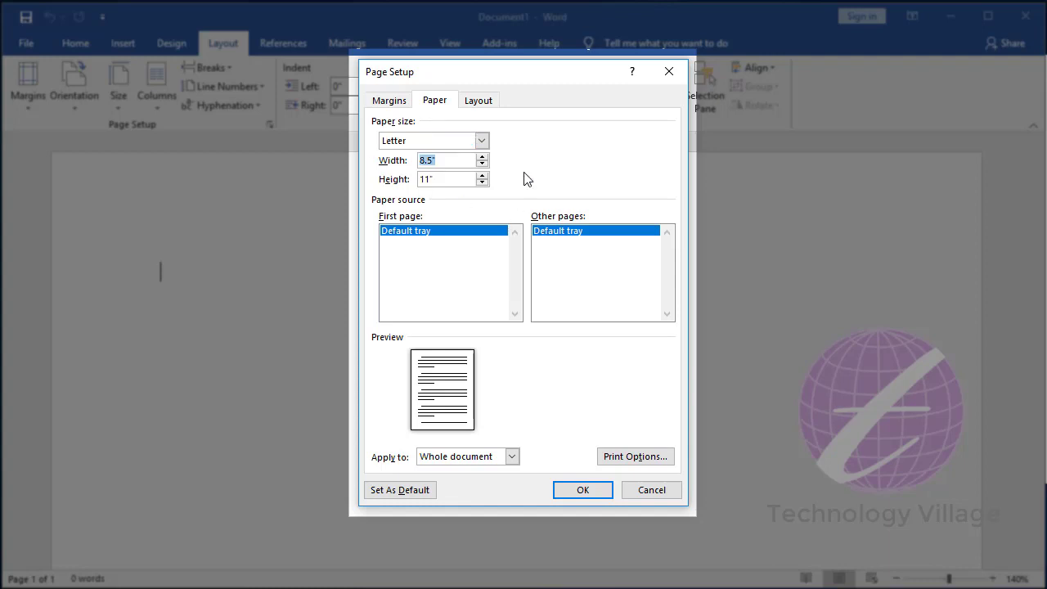
text(13.)
text(33)
Set the page height to 7.5 inches, apply the size, and dismiss the margin warning.
drag(446, 178, 404, 178)
text(7.)
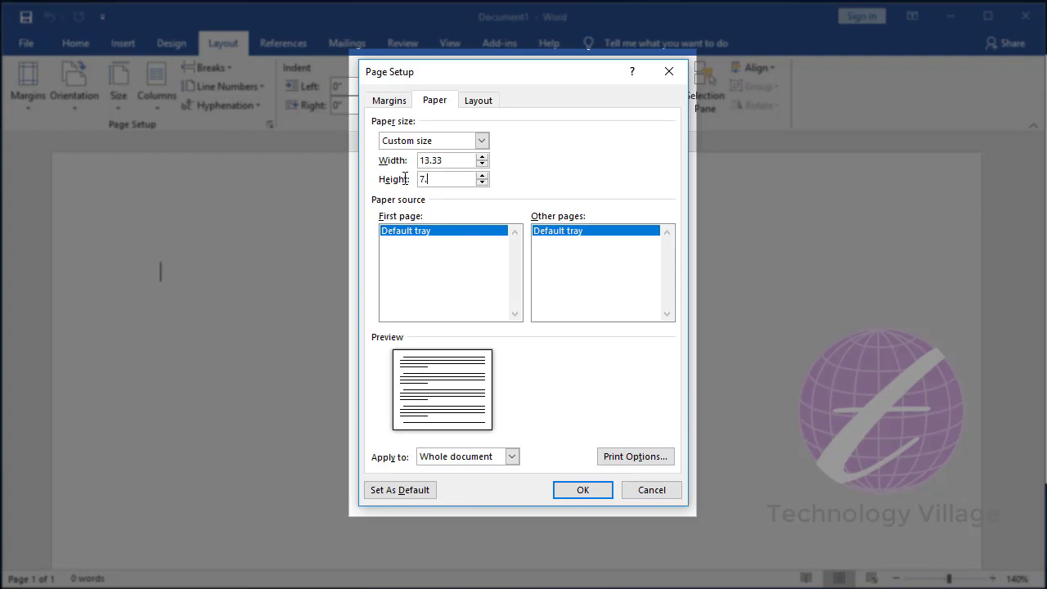
text(5)
key(Tab)
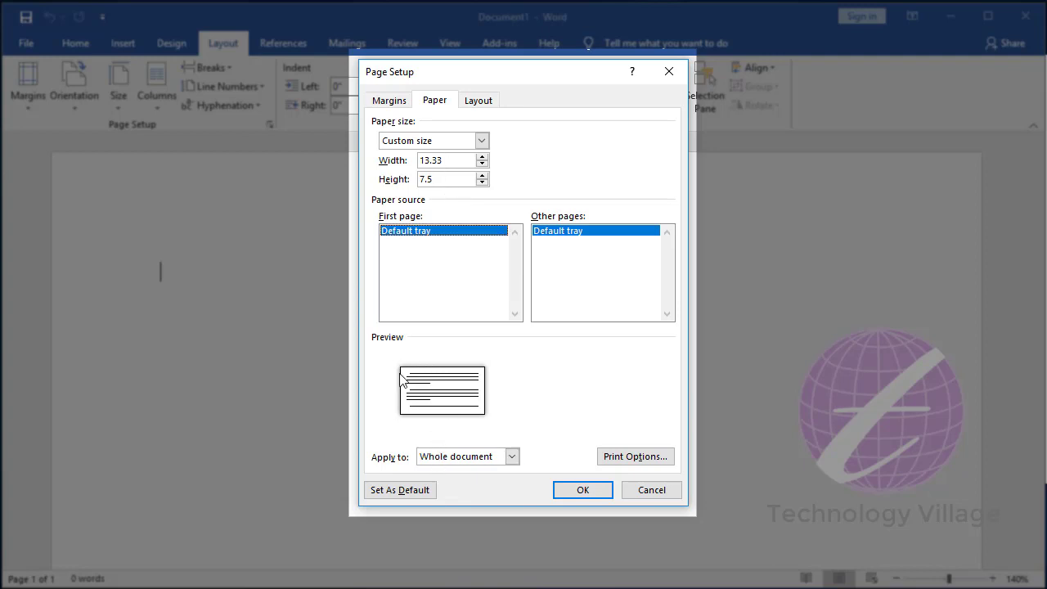
click(586, 490)
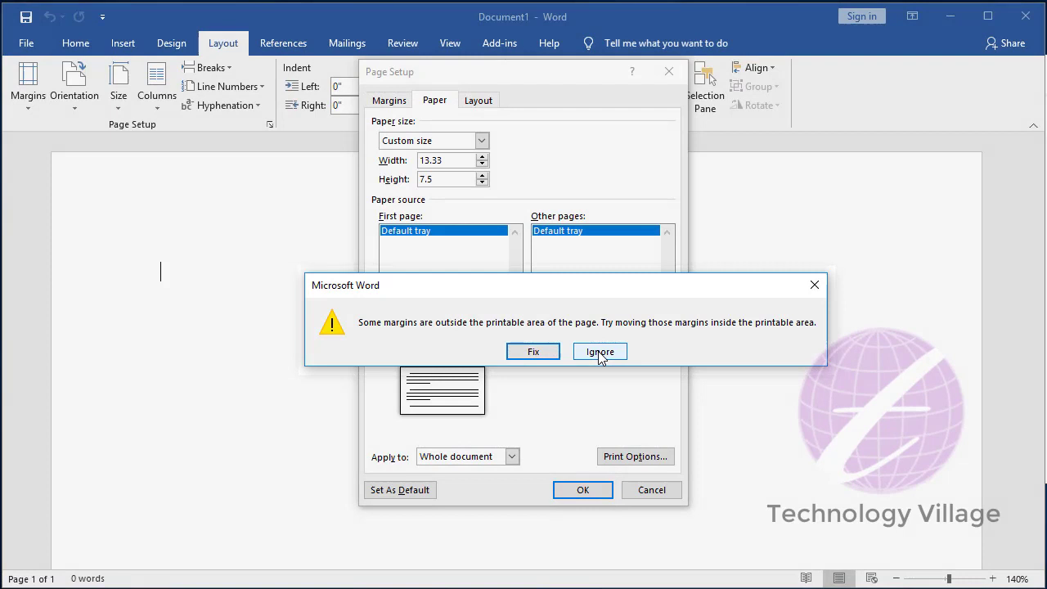
click(600, 352)
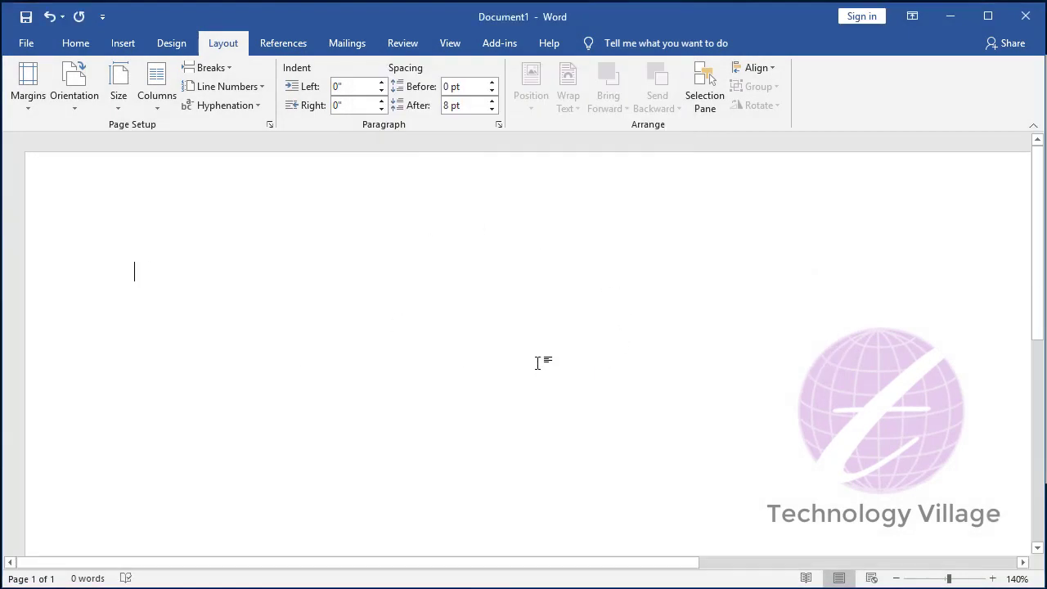
Insert a default-sized rectangle shape on the page.
scroll(611, 368, down, 5)
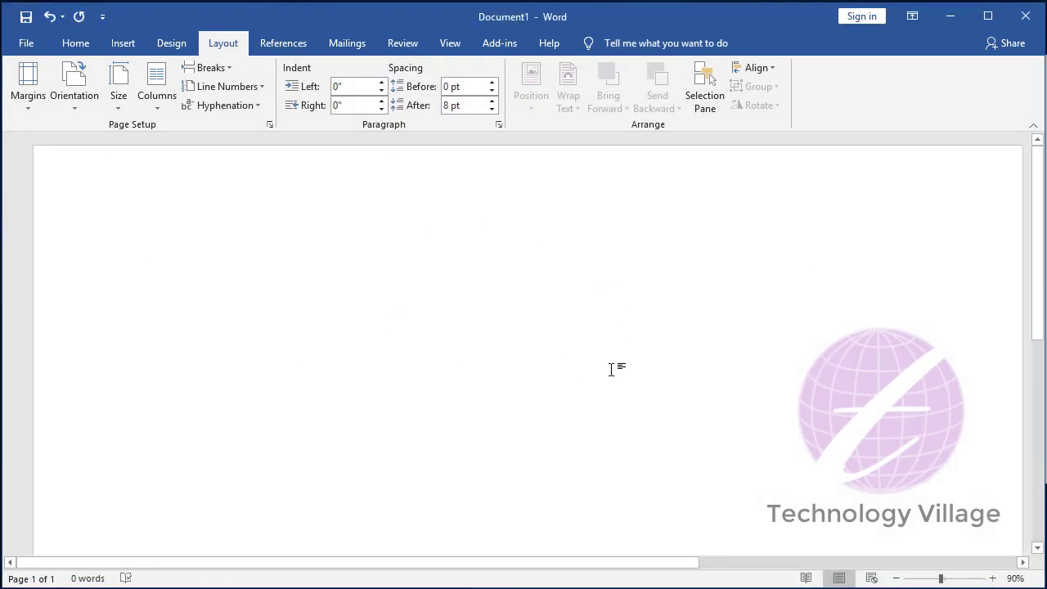
scroll(610, 369, down, 1)
scroll(610, 369, down, 1)
scroll(611, 369, down, 1)
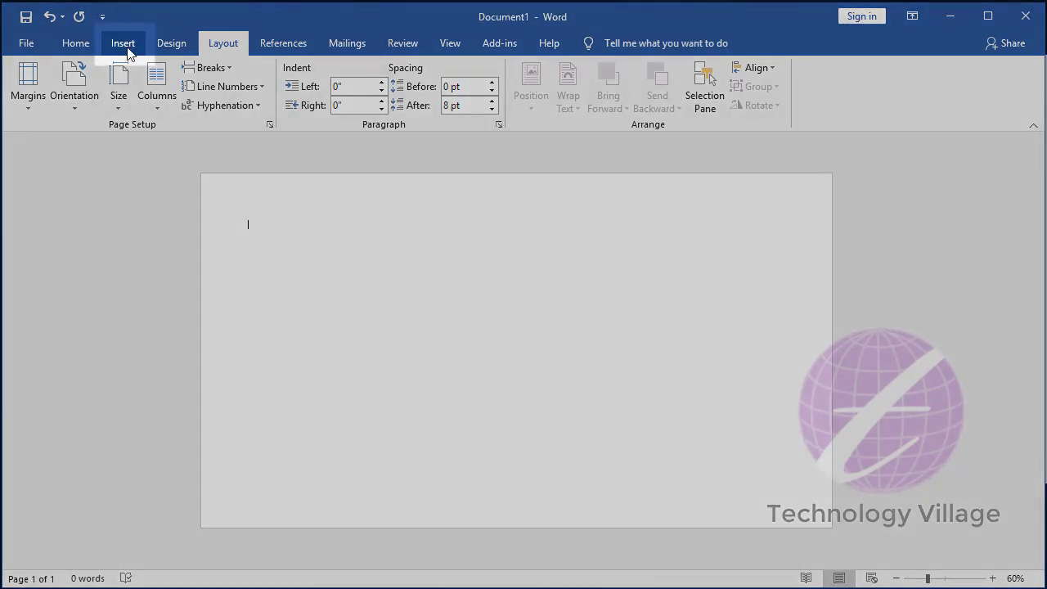
click(122, 43)
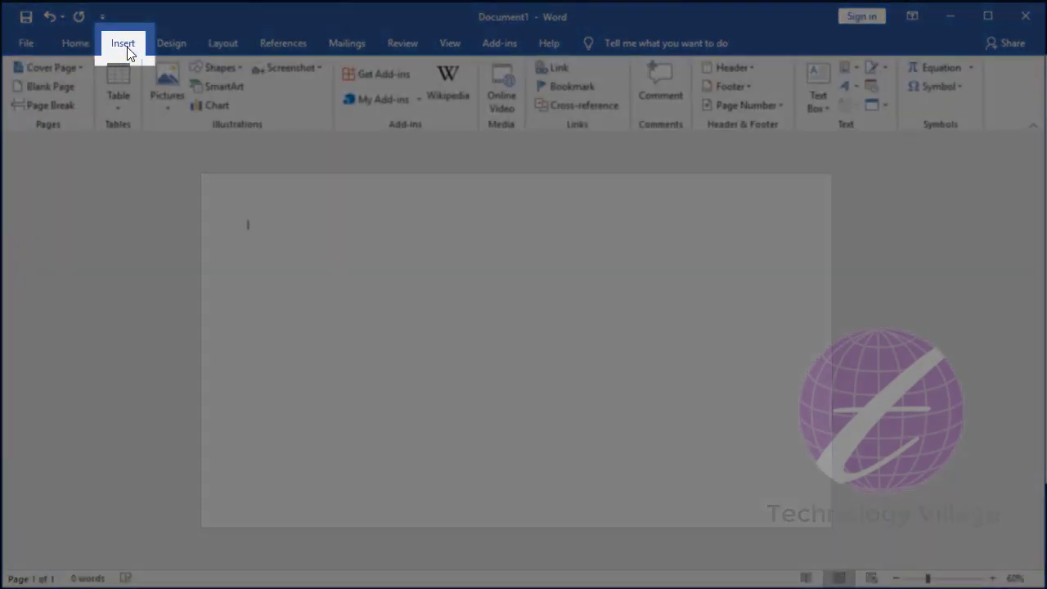
click(237, 67)
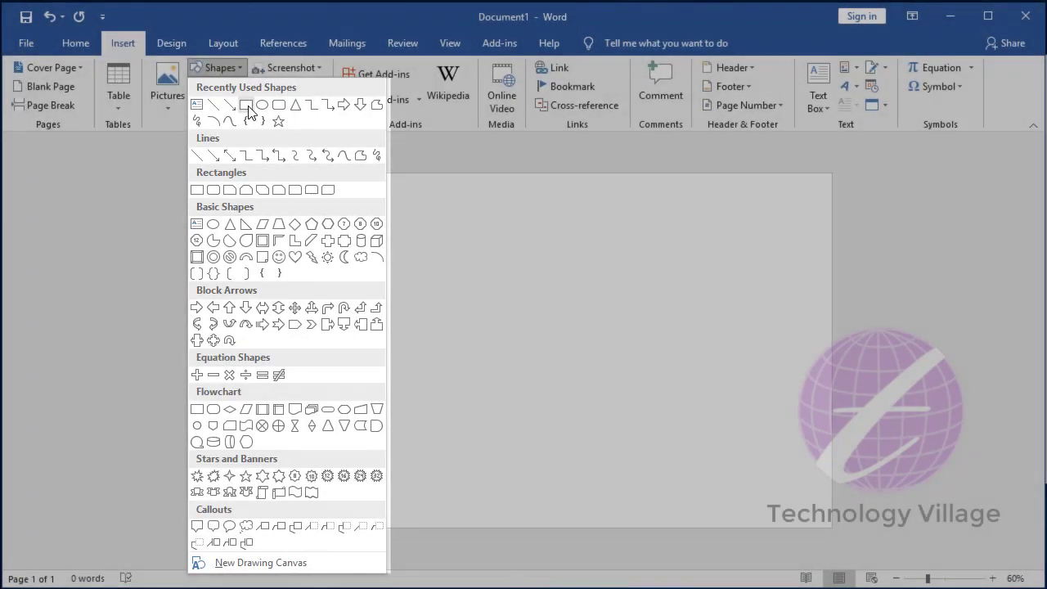
click(245, 104)
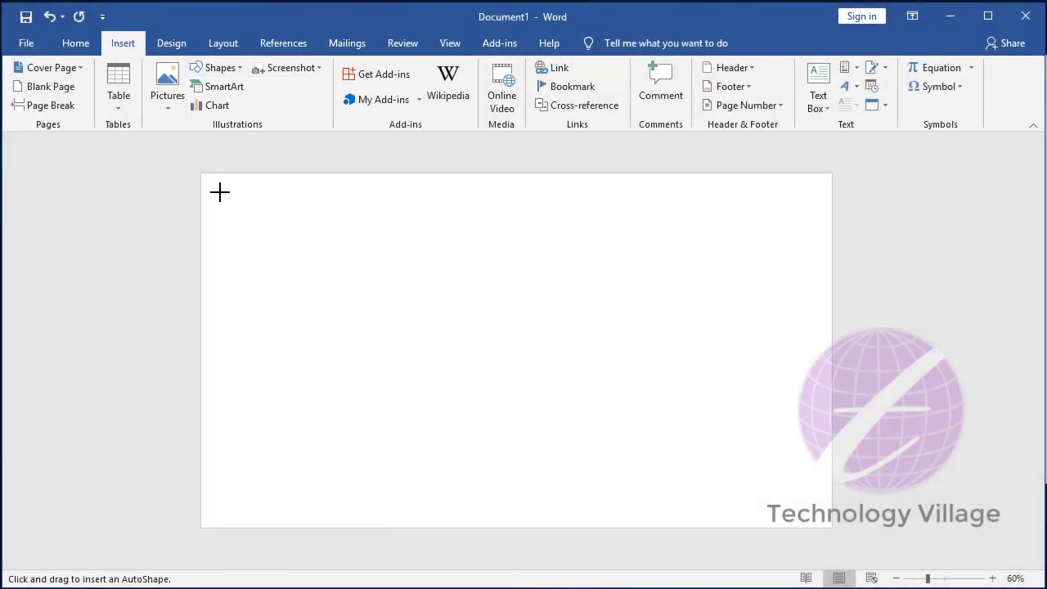
key(Return)
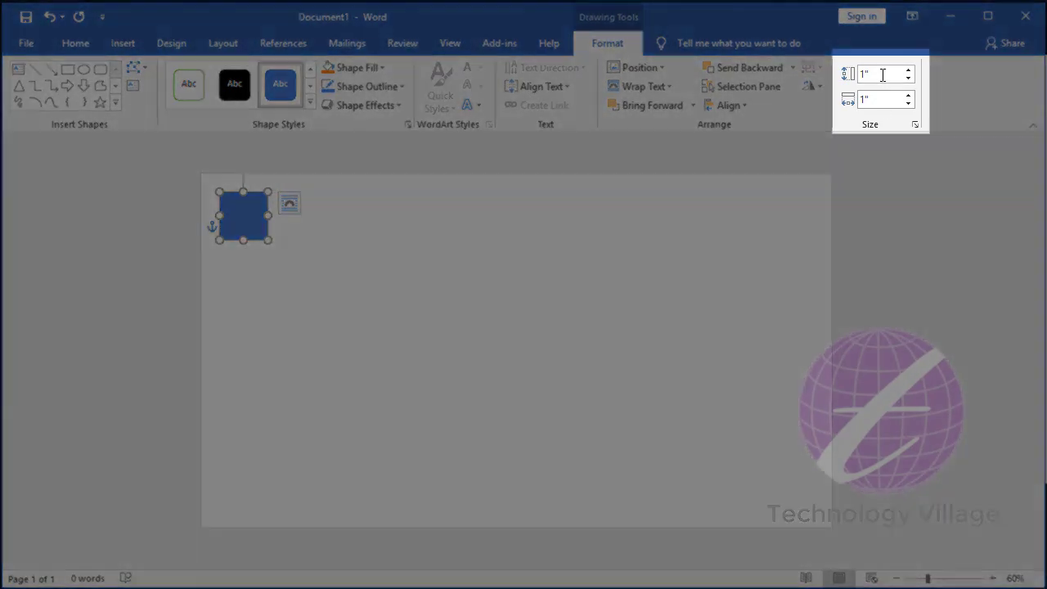
Size the rectangle to 7.5 × 13.33 inches and align it with the page's top-left corner.
click(882, 72)
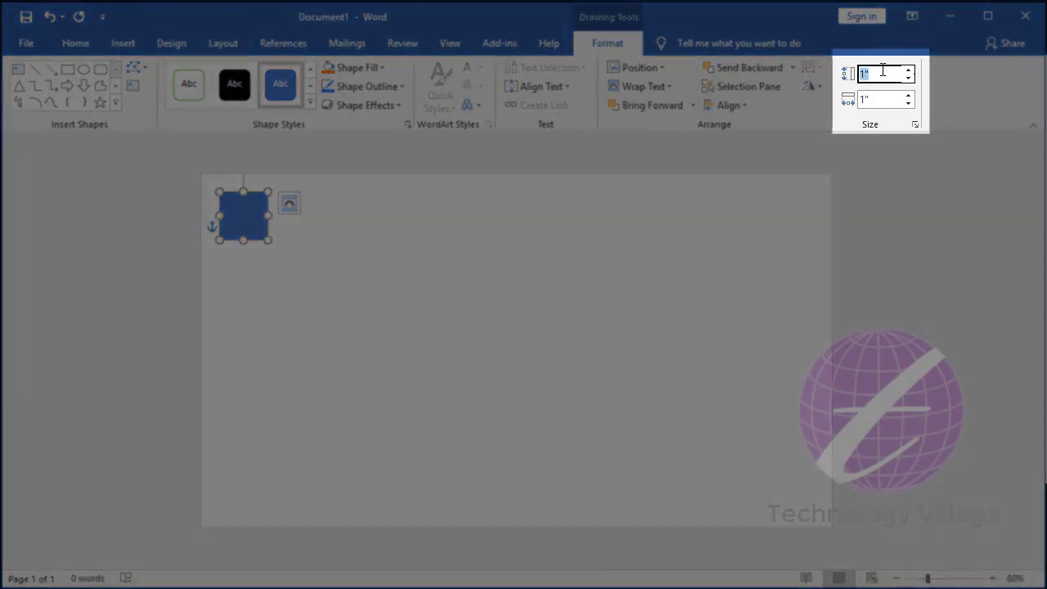
text(7.5)
click(883, 98)
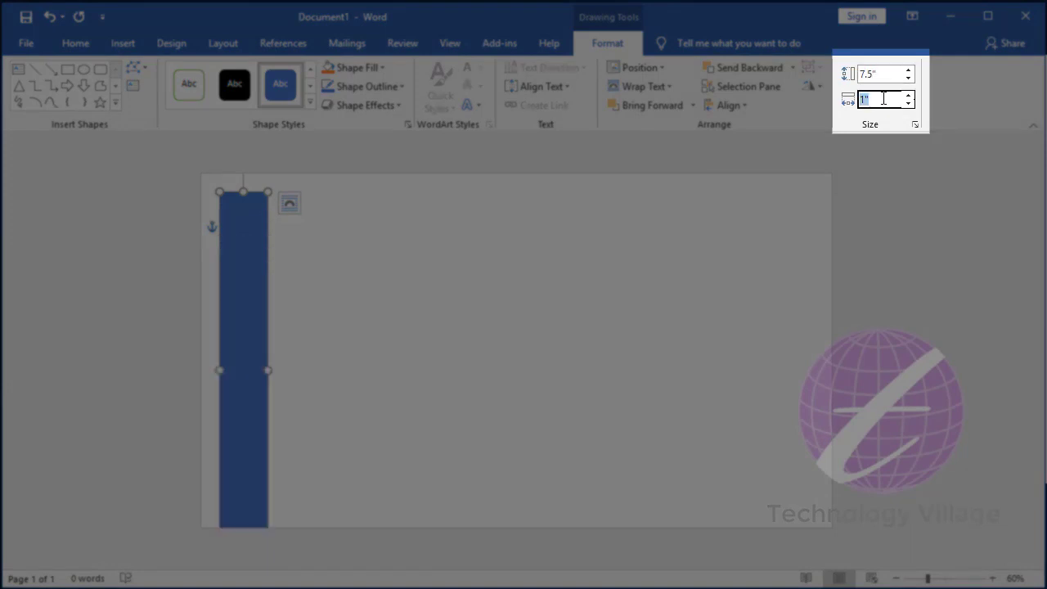
text(13.33)
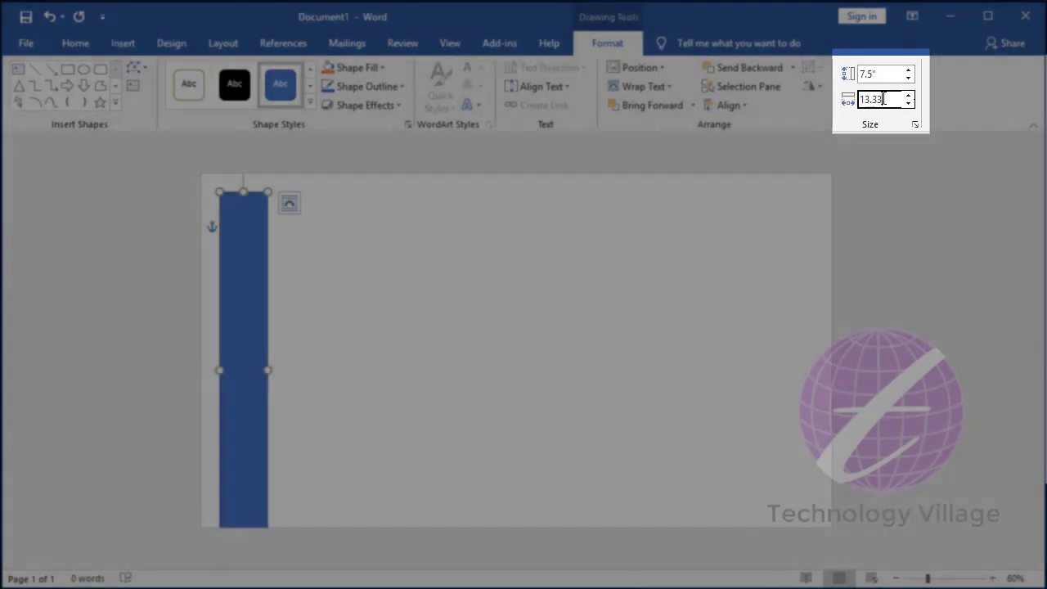
key(Return)
drag(321, 293, 310, 276)
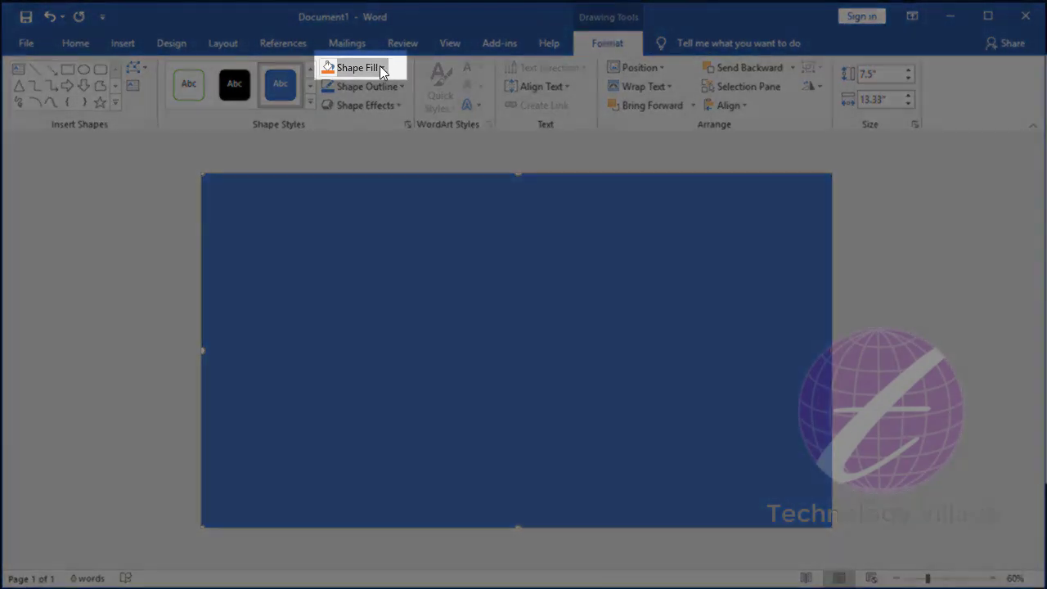
Fill the page-sized rectangle with a light Green, Accent 6 tint.
click(379, 68)
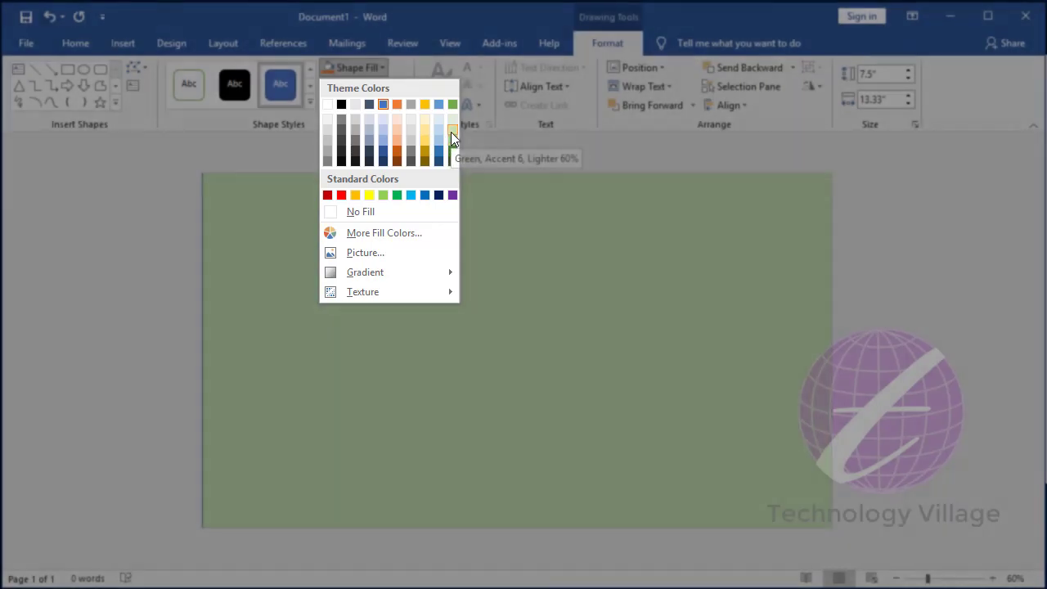
click(451, 133)
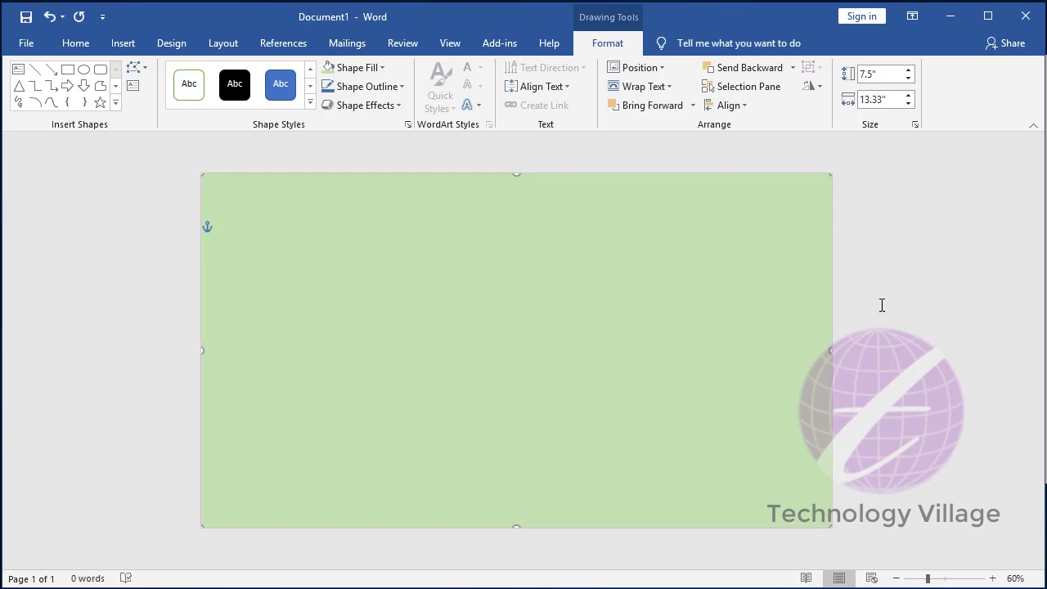
click(880, 259)
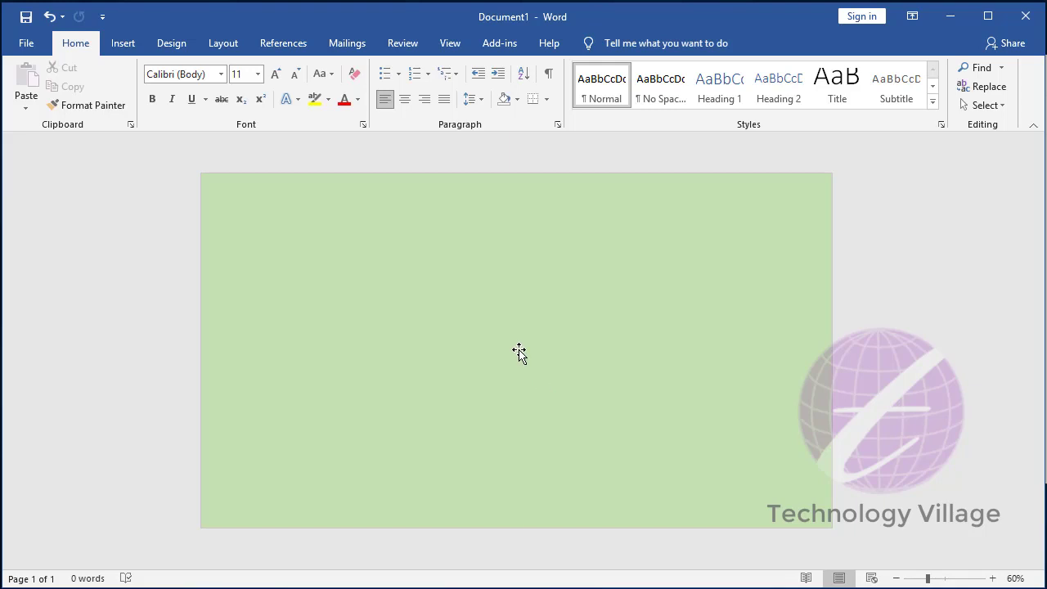
click(376, 261)
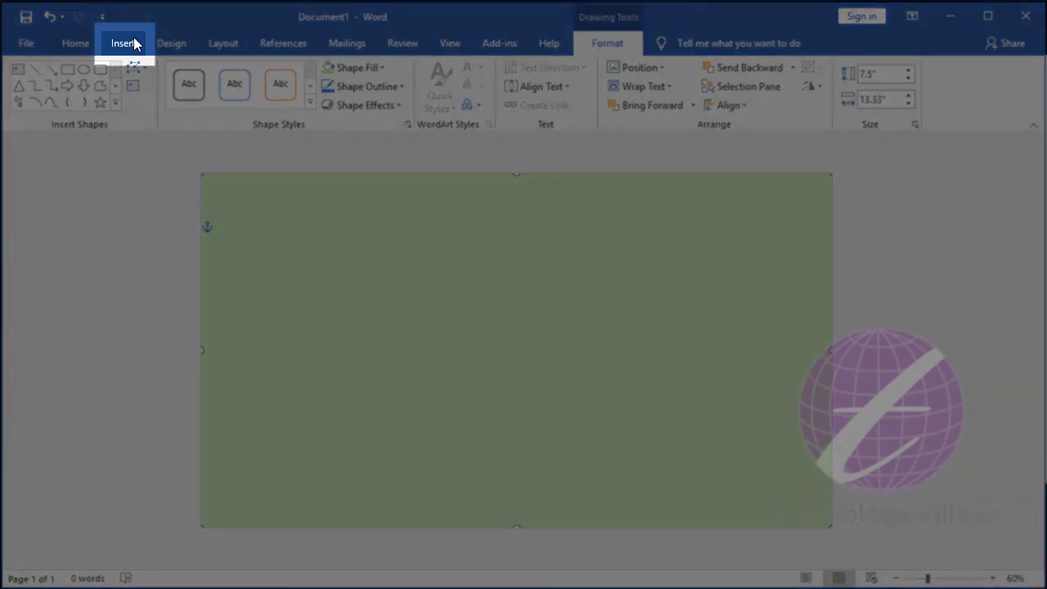
Insert plain black-style WordArt reading 'MS Word' and select its text box.
click(131, 41)
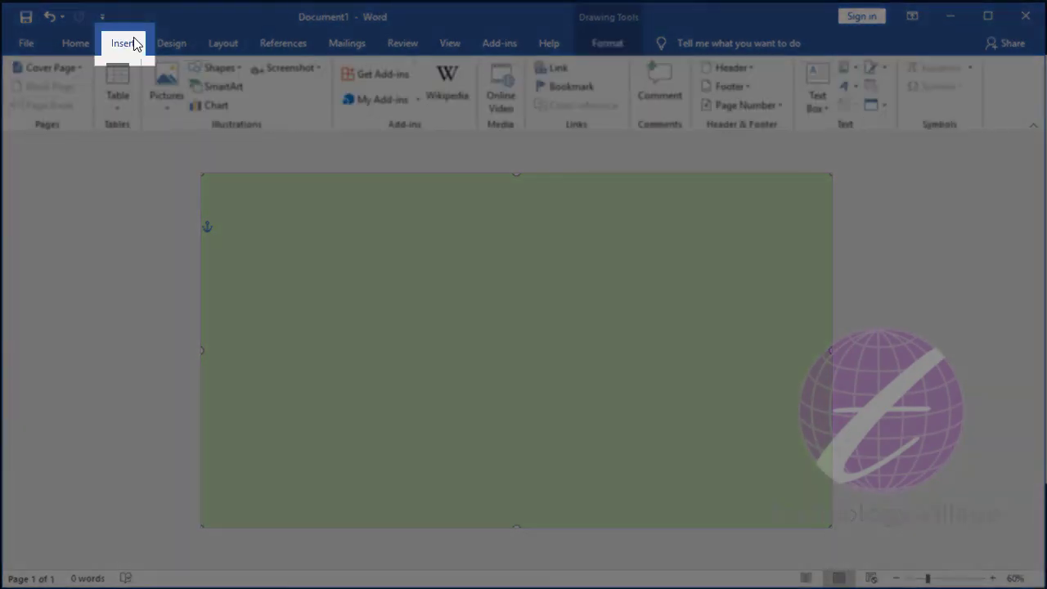
click(850, 86)
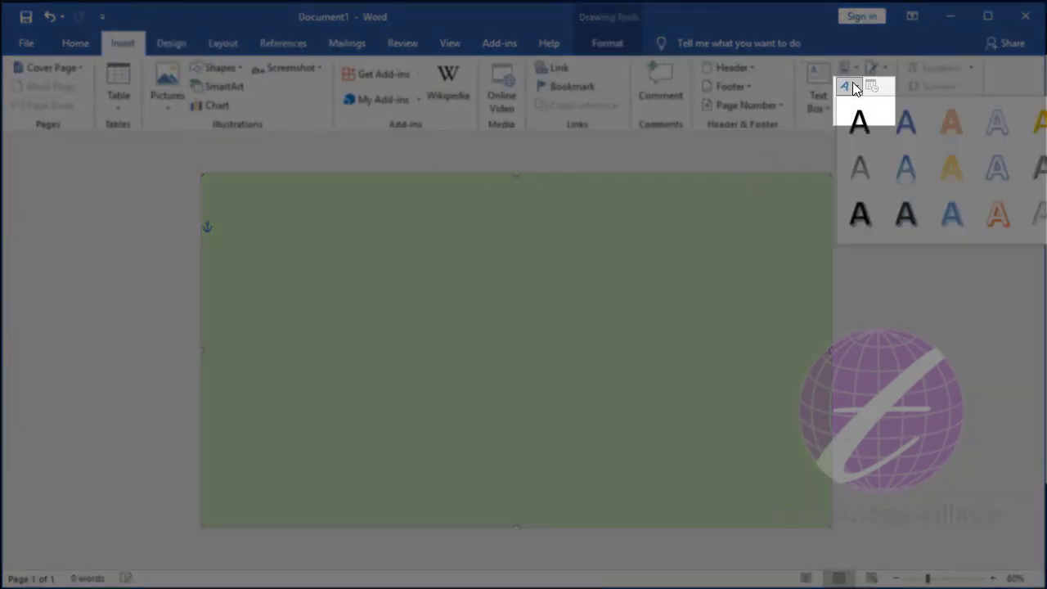
click(860, 126)
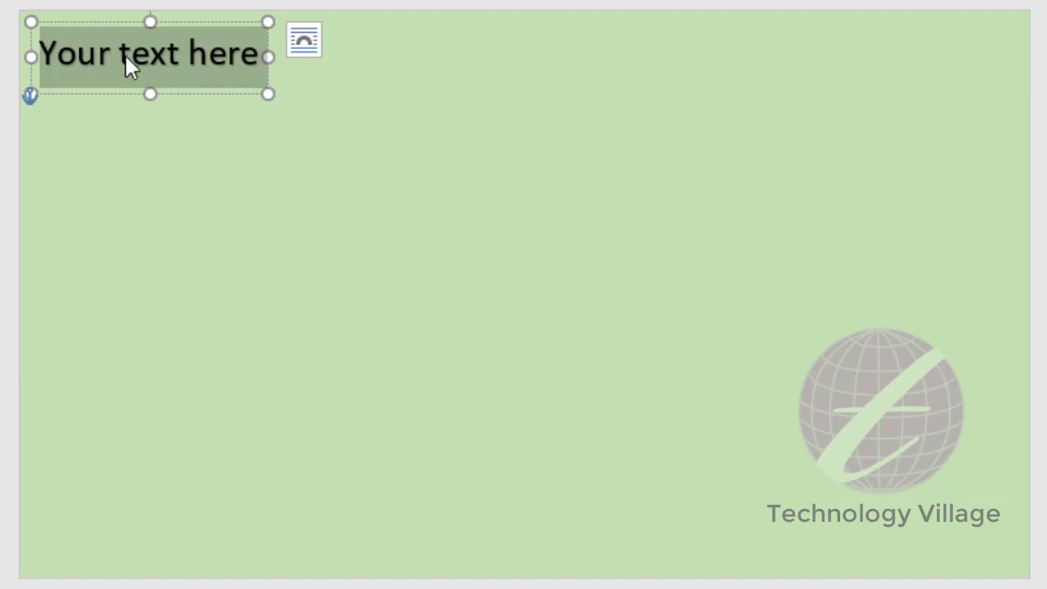
text(MS)
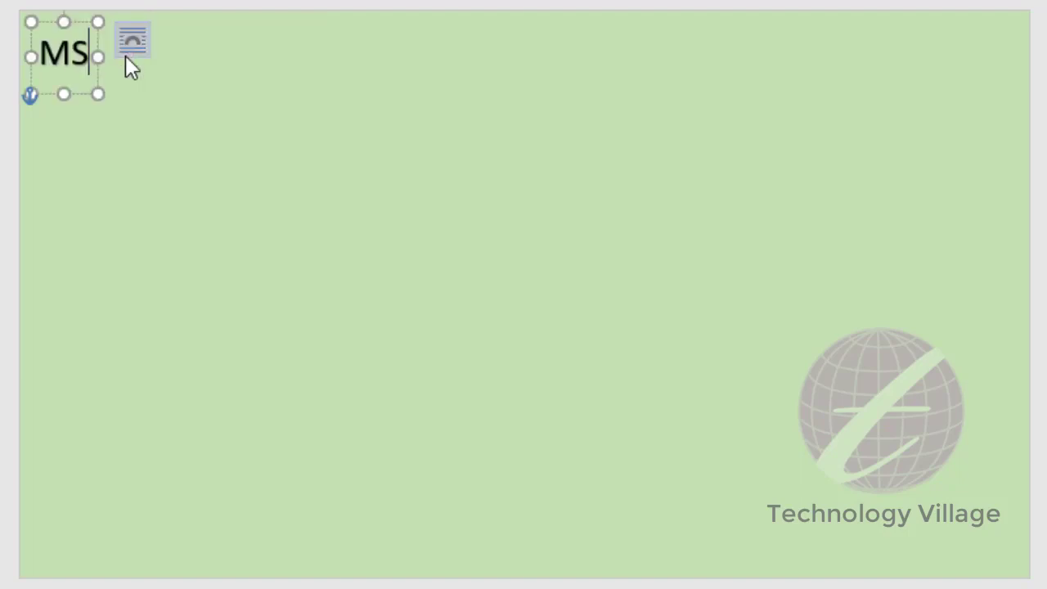
text( Word)
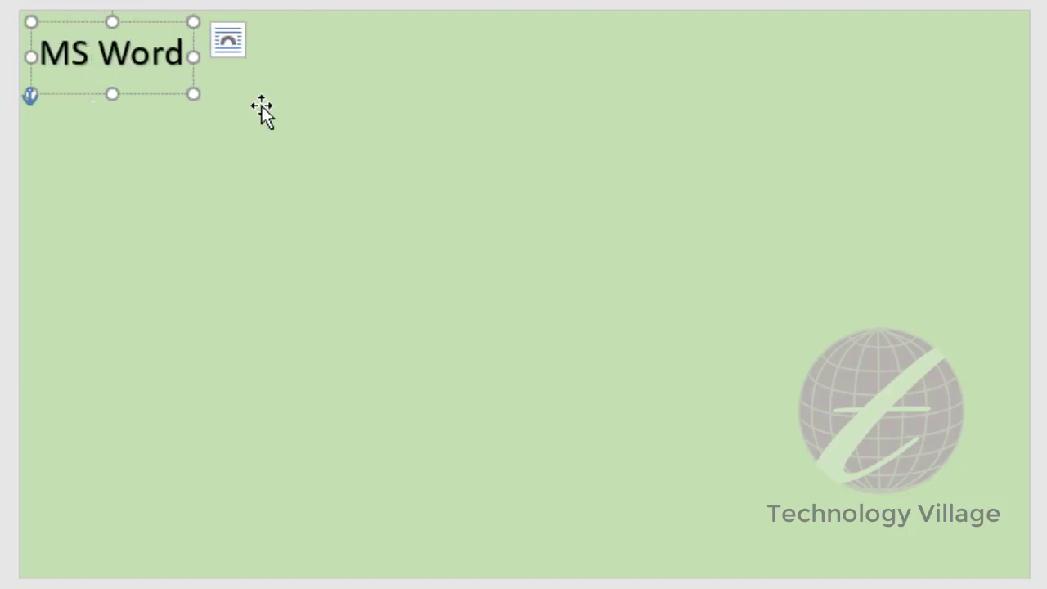
click(147, 94)
Duplicate the MS Word box, move the copy lower right, and select its text.
drag(250, 124, 365, 183)
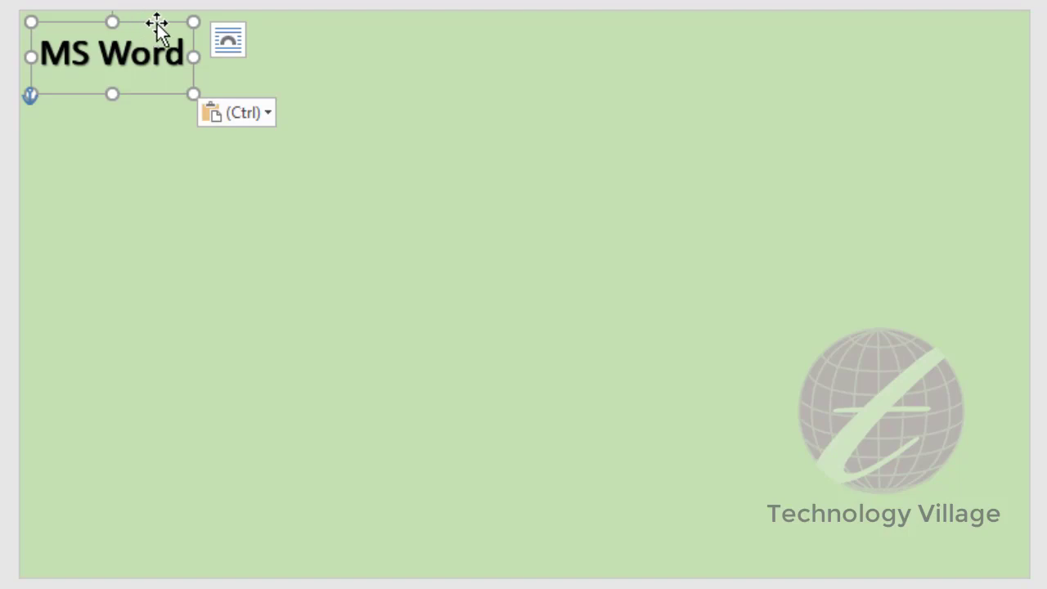
drag(157, 24, 337, 125)
key(ctrl+a)
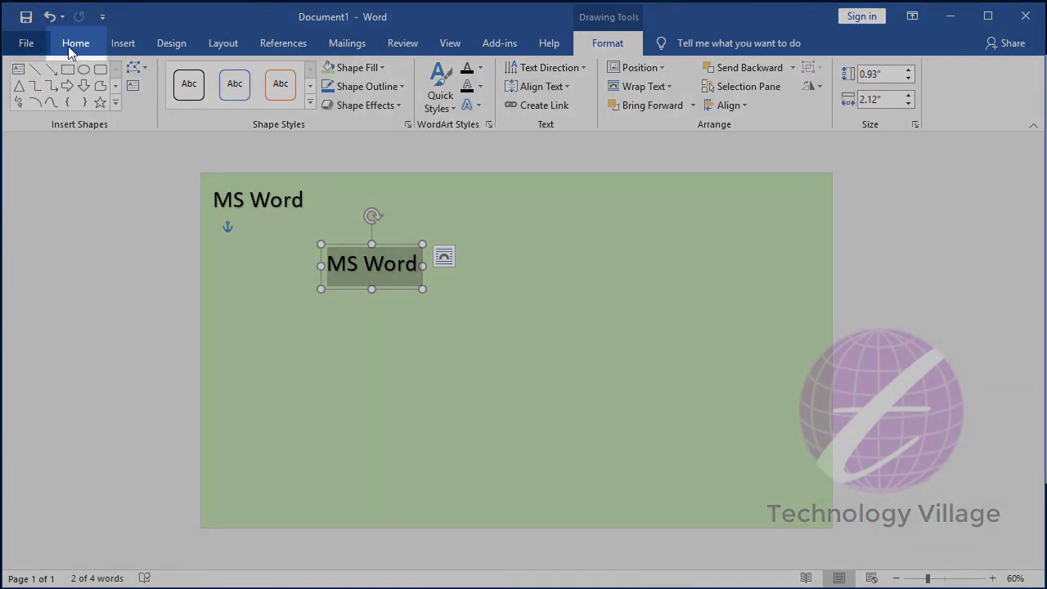
Apply the SutonnyMJ Bengali font to the copied text and browse further fonts.
click(74, 48)
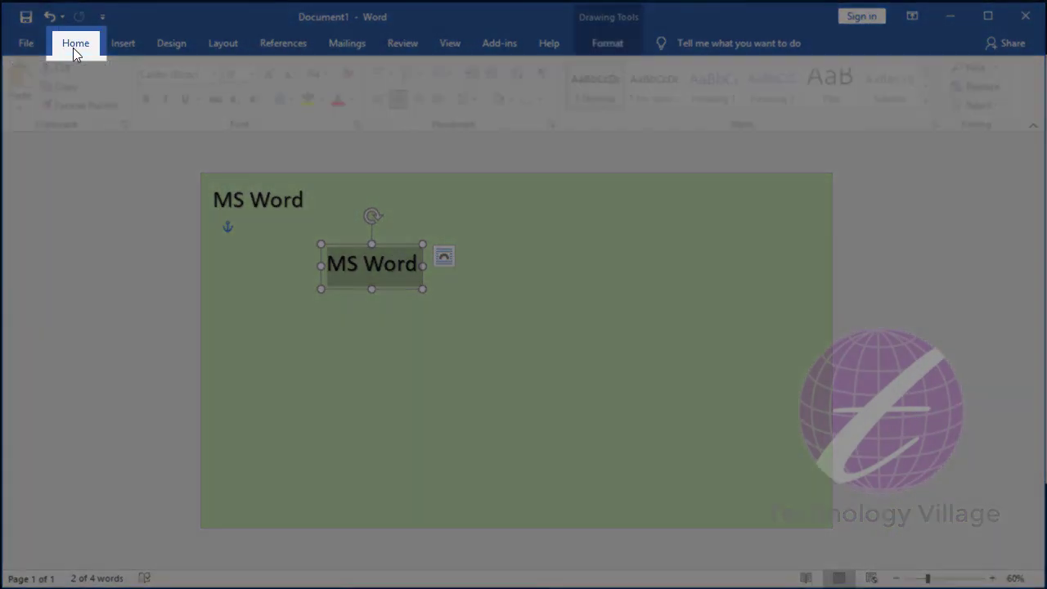
click(221, 76)
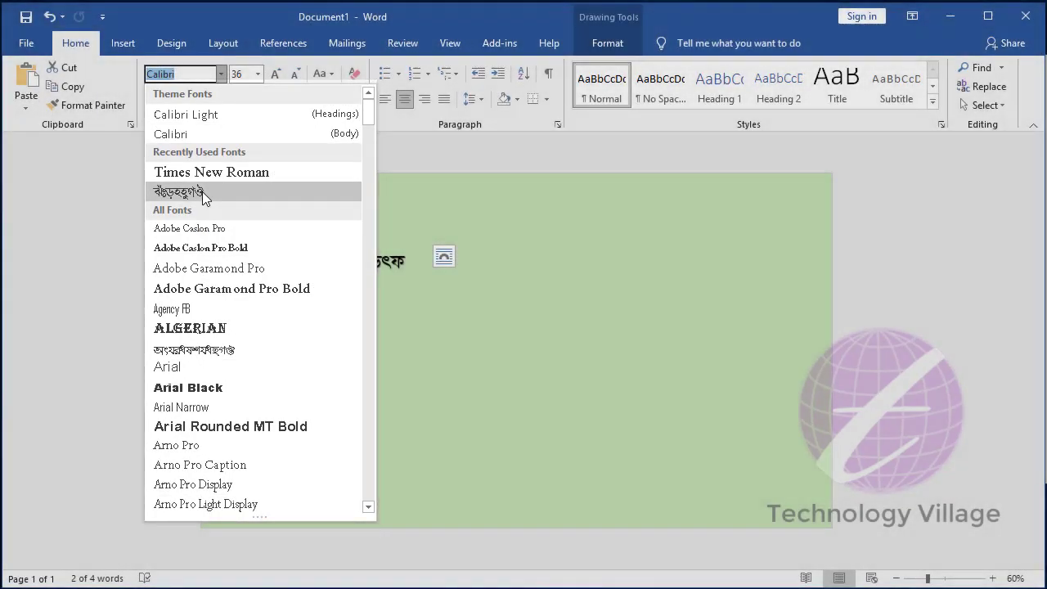
click(204, 195)
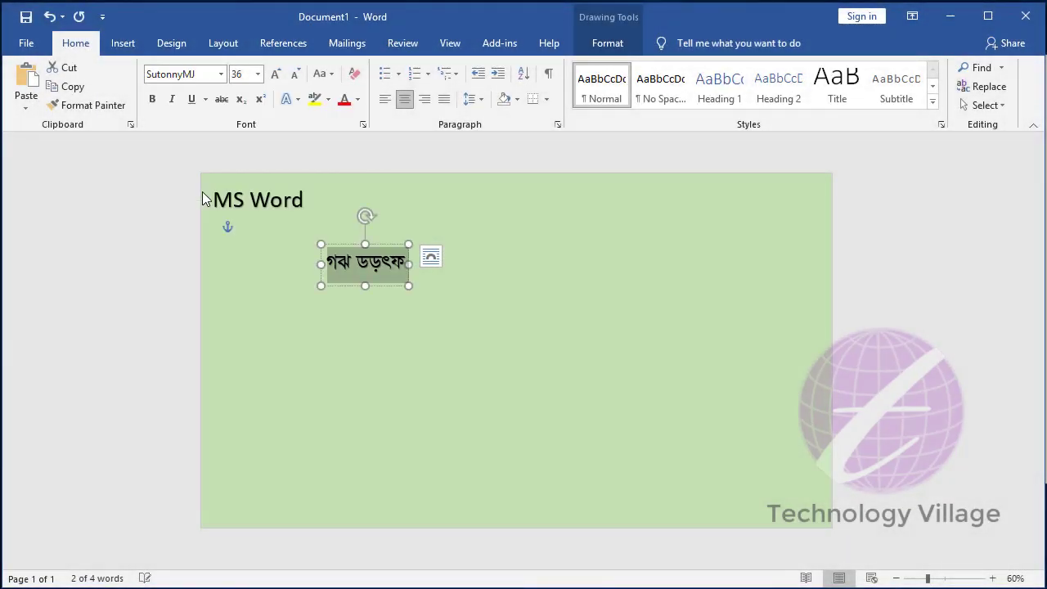
click(221, 75)
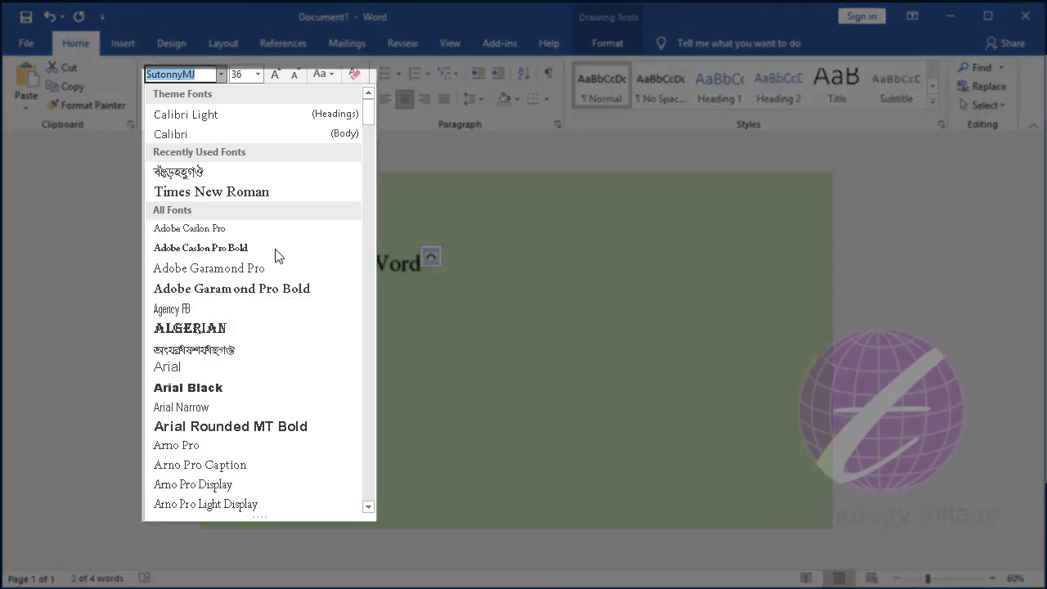
click(368, 145)
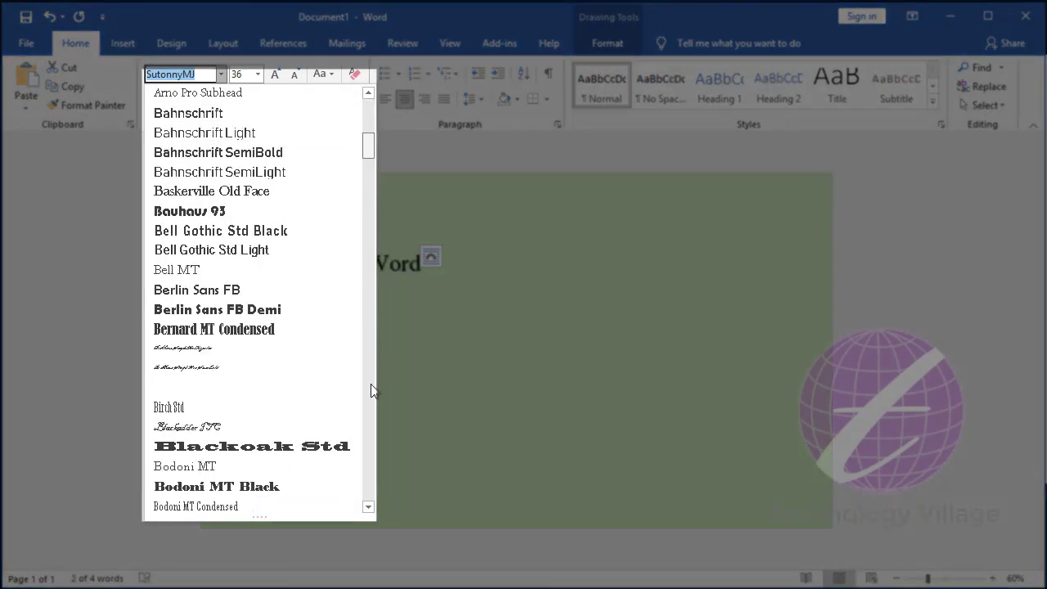
scroll(341, 386, down, 10)
scroll(341, 386, down, 5)
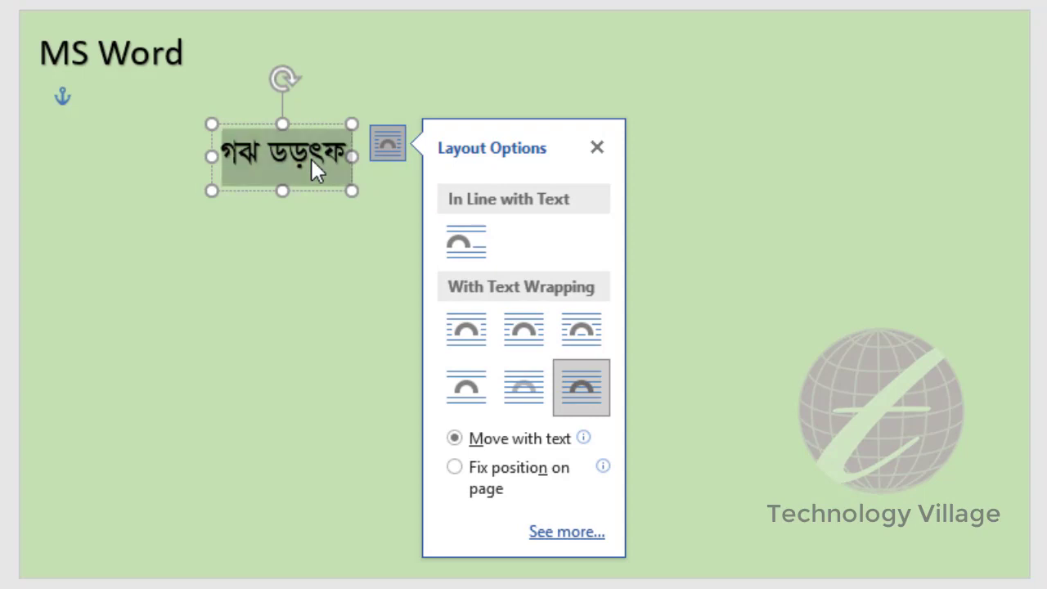
Replace the middle box's text with the Bengali letter এ, then select the MS Word box.
key(Delete)
text(G)
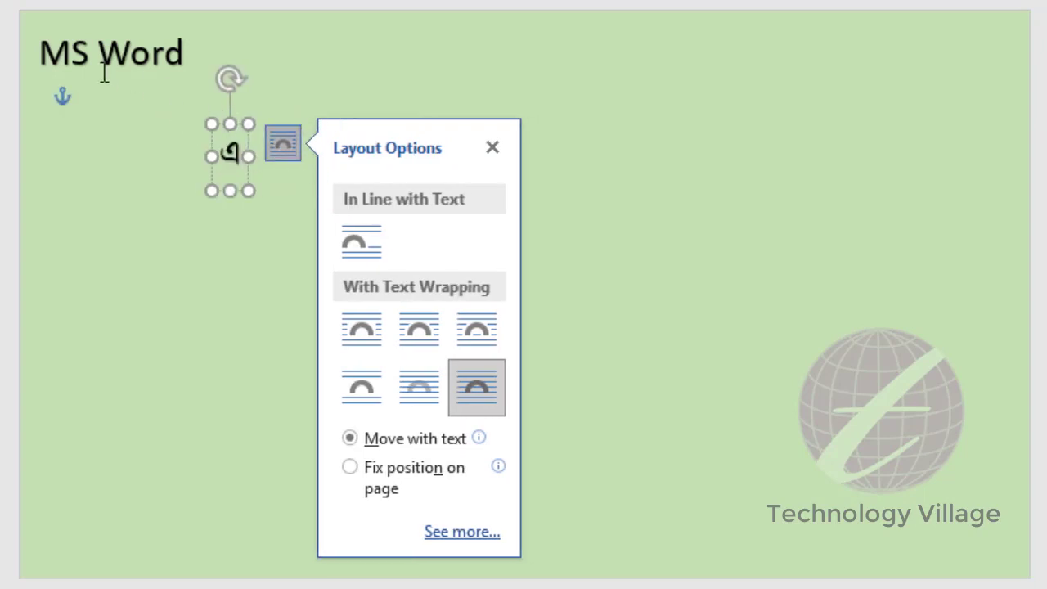
click(146, 45)
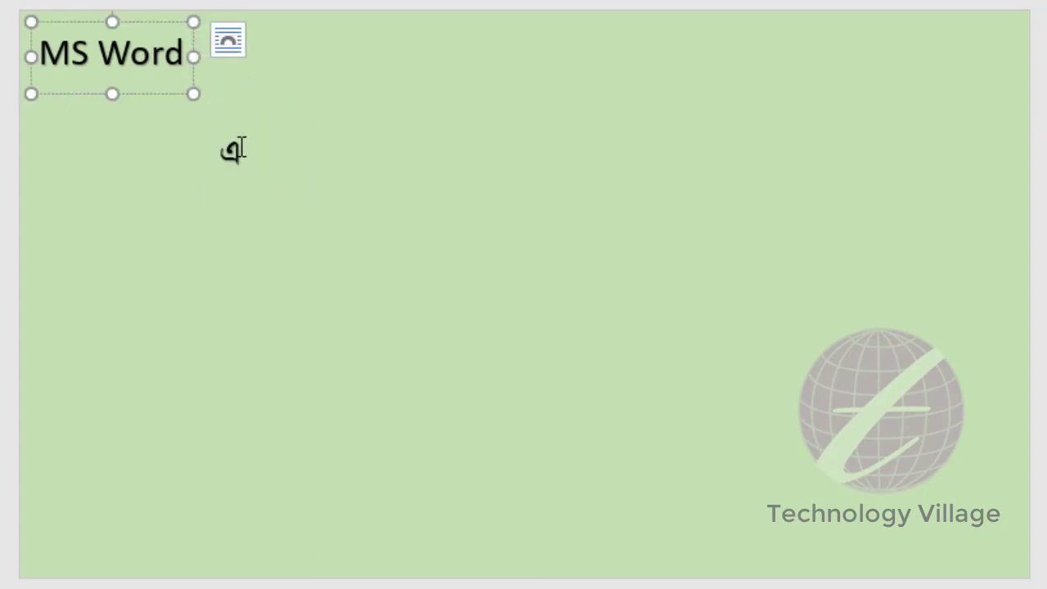
click(140, 18)
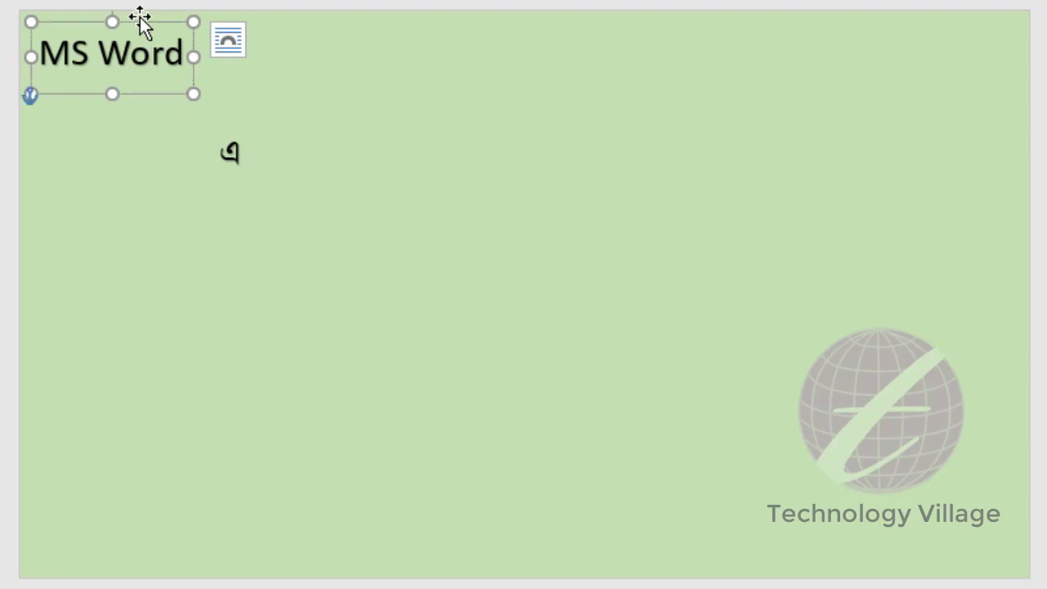
drag(140, 18, 214, 64)
click(363, 79)
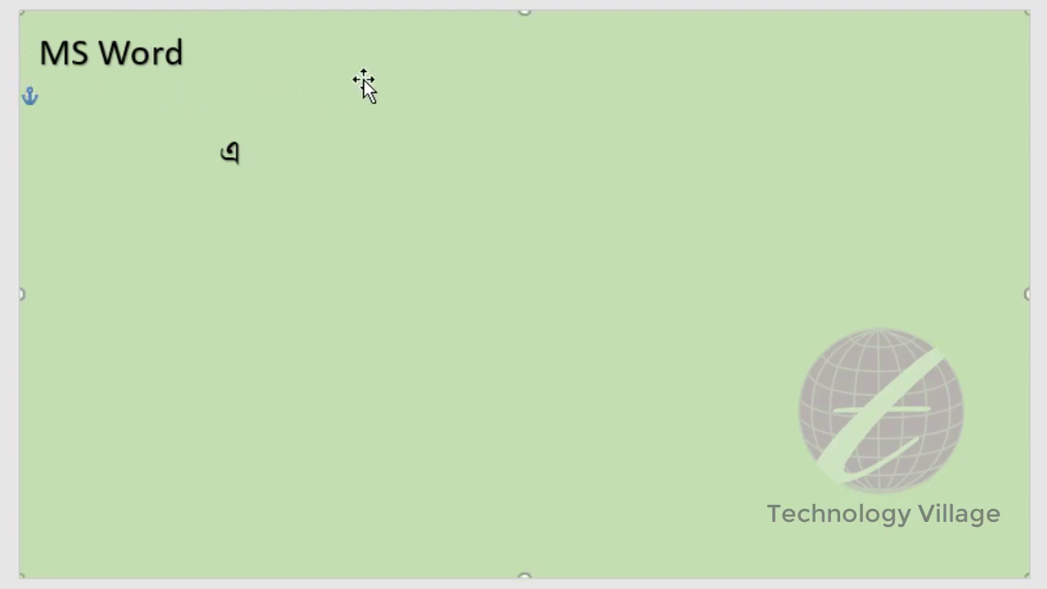
Paste a copy of the MS Word box at the page centre and type 'Youtube'.
key(ctrl+v)
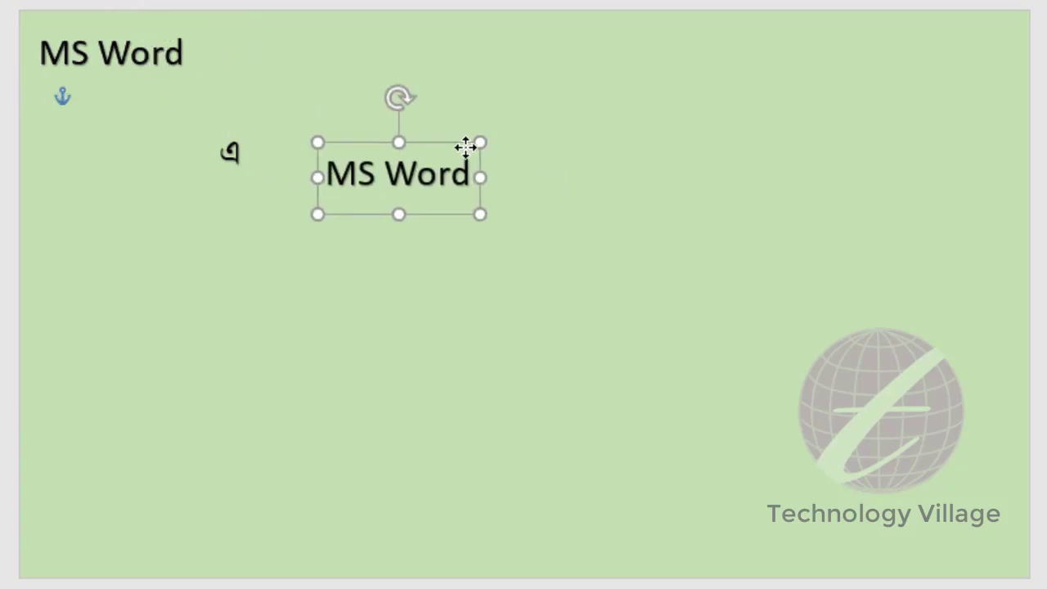
drag(140, 25, 498, 158)
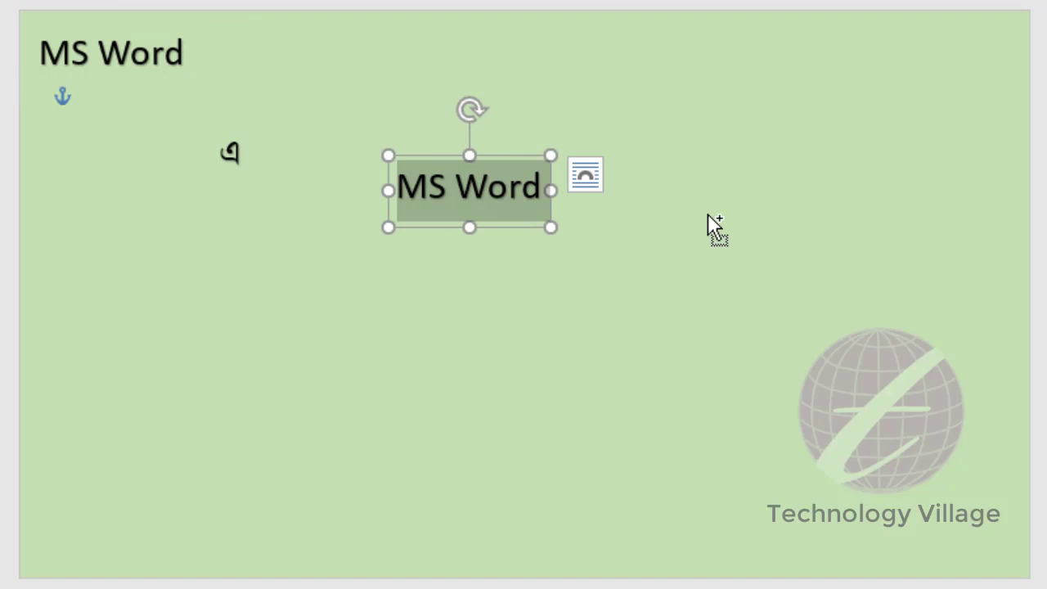
text(Youtube)
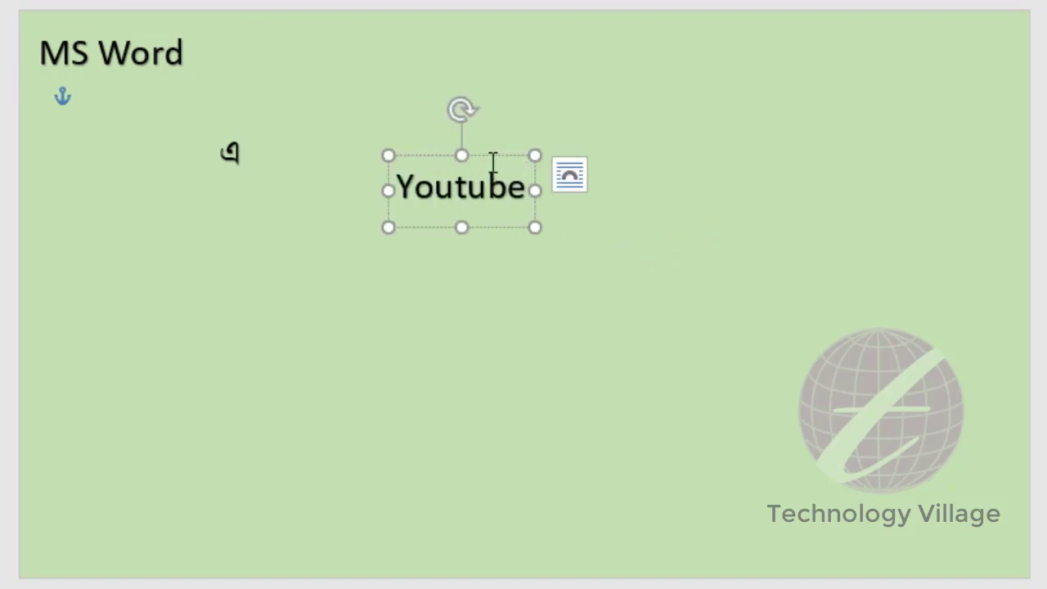
click(528, 213)
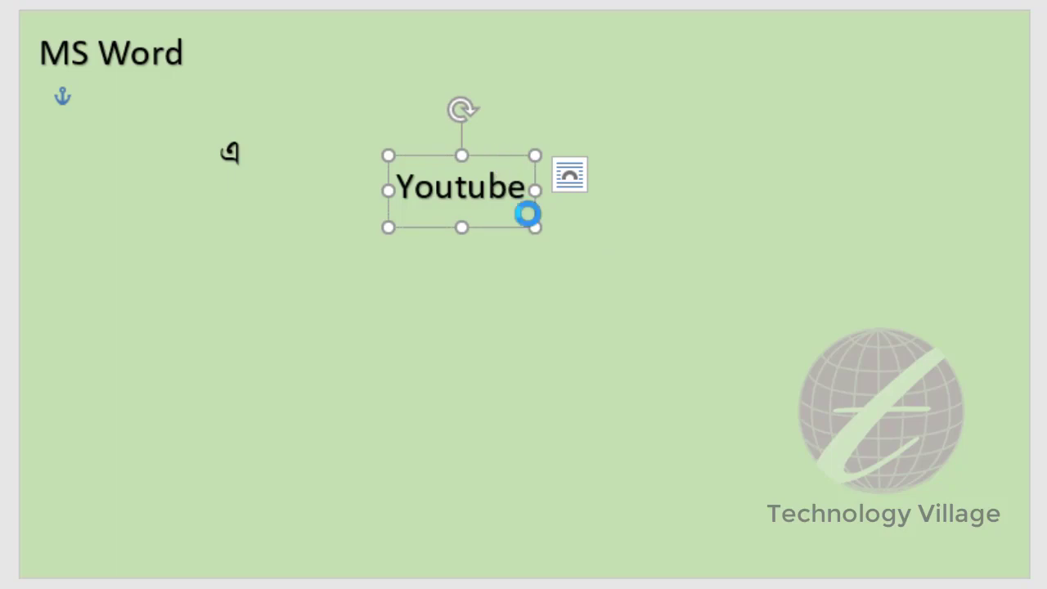
Duplicate the Youtube box lower left and change its text to 'Thumbnail'.
key(ctrl+v)
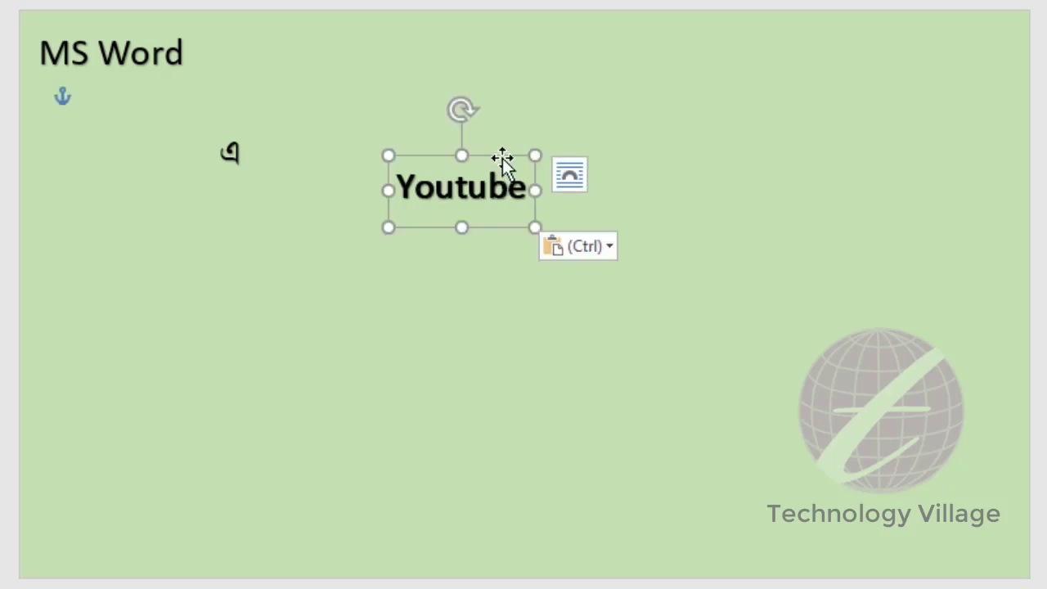
mouse_move(500, 156)
mouse_down()
mouse_move(309, 240)
mouse_move(481, 275)
mouse_up()
double_click(320, 270)
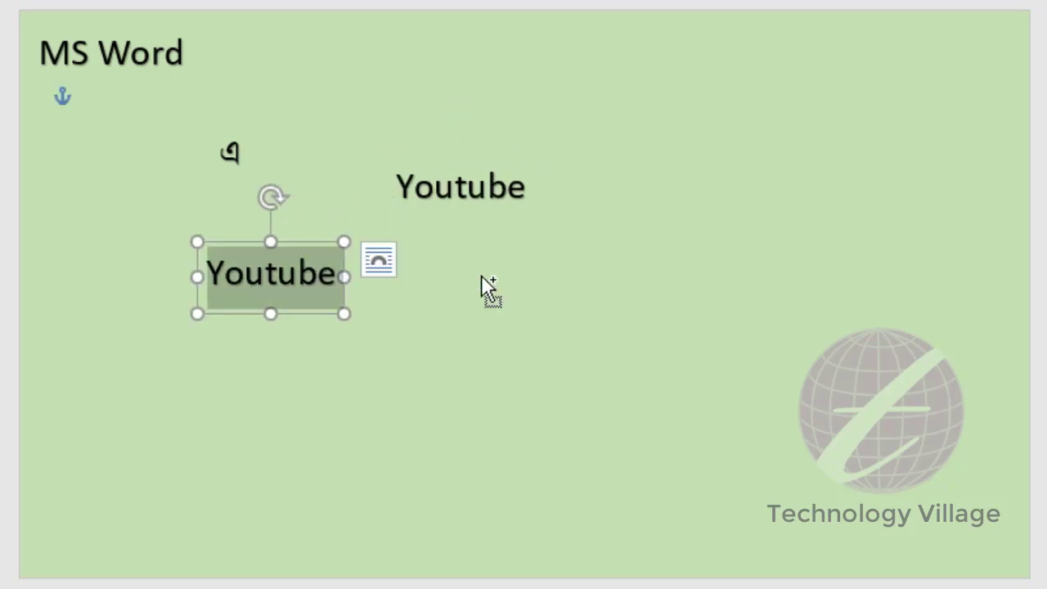
text(Thumb)
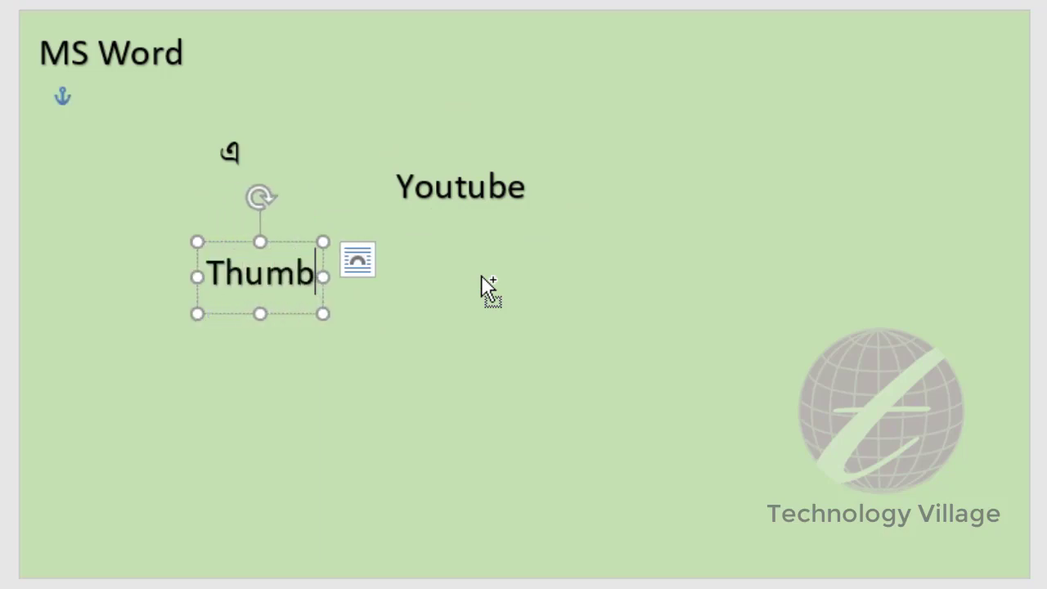
text(nail)
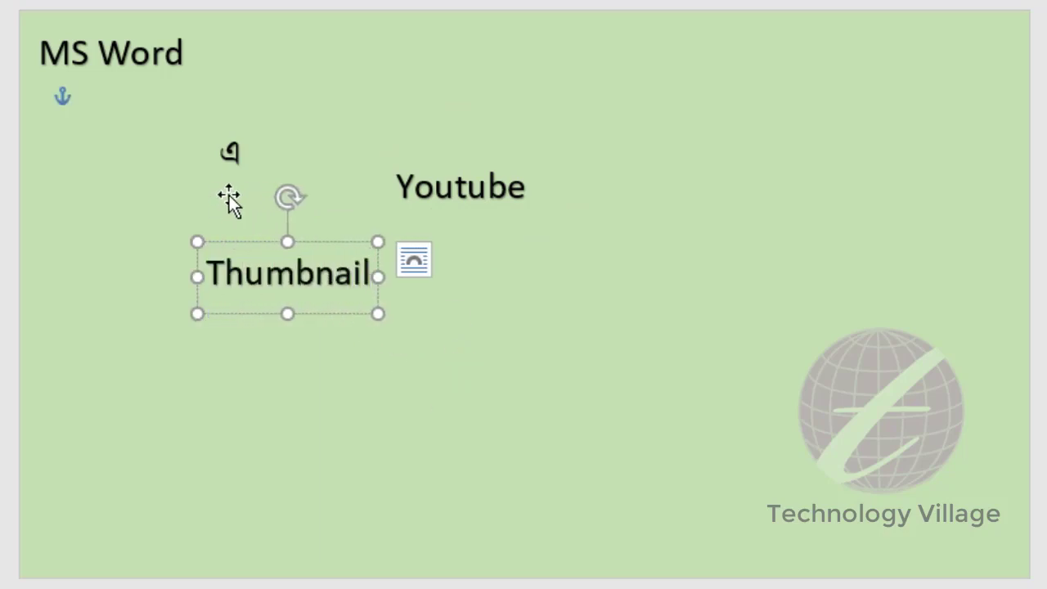
Retype the Bengali letter এ in the middle text box.
click(230, 154)
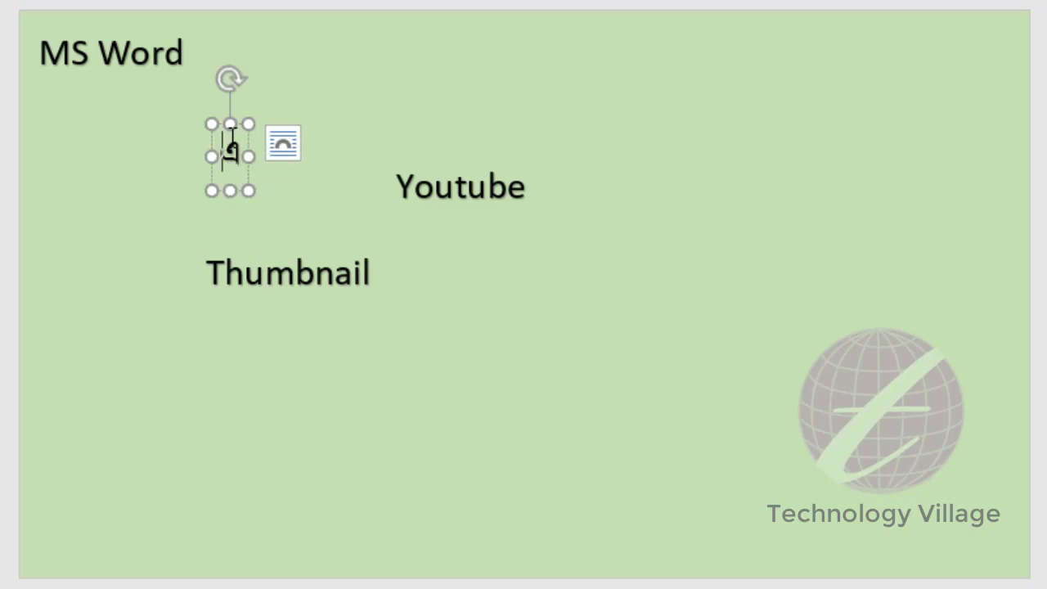
click(236, 139)
text(এ)
Copy the এ box, type 'তৈরি করবেন যেভাবে' without a leading space, and move it lower left.
mouse_move(249, 172)
mouse_down()
mouse_move(509, 348)
mouse_move(826, 302)
mouse_up()
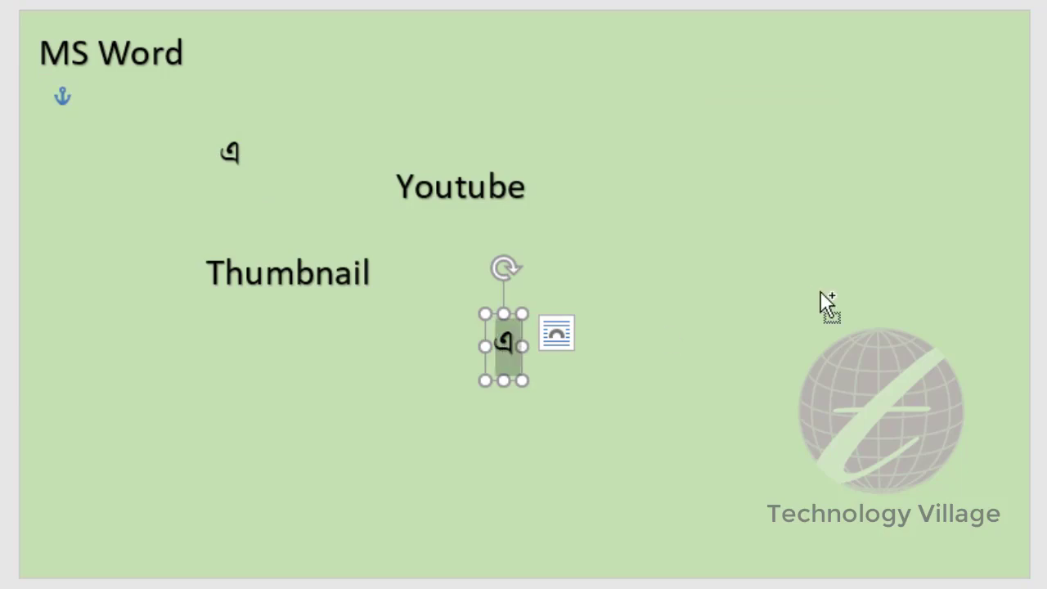
text(তৈরি)
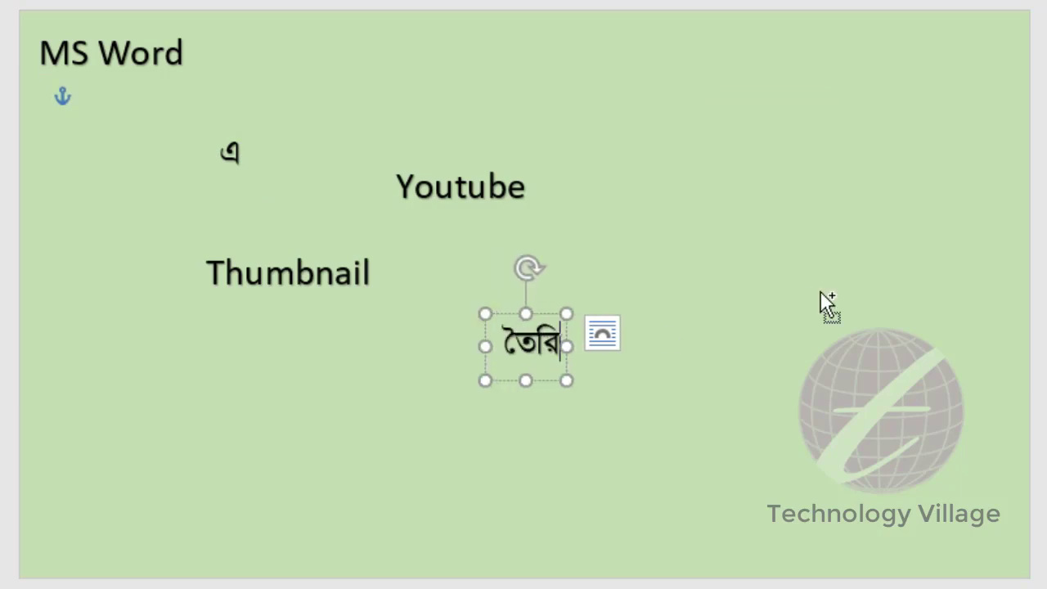
text( করবেন যে)
text(ভাবে)
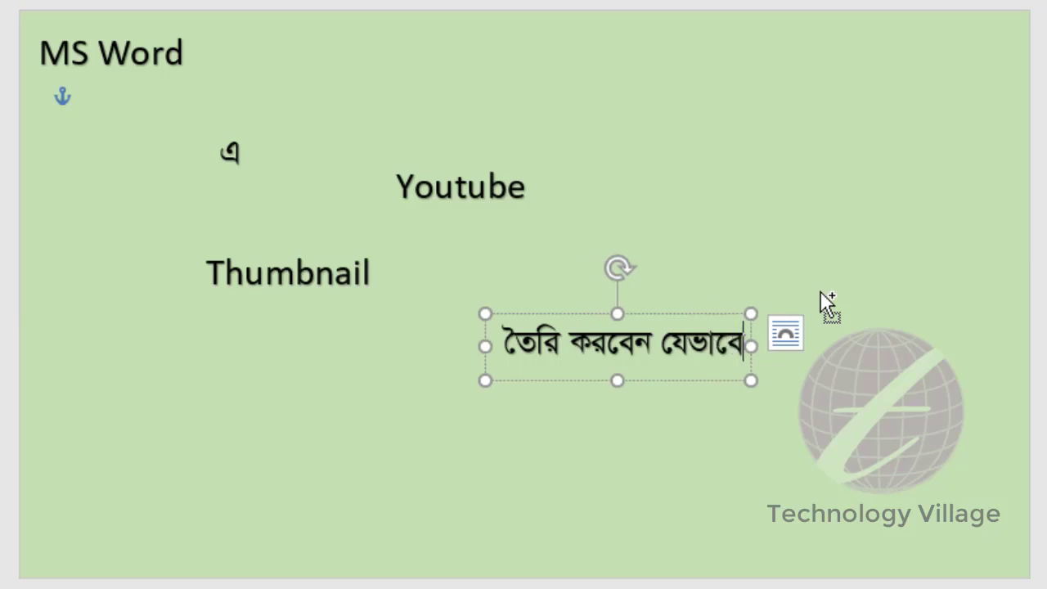
key(Home)
key(Delete)
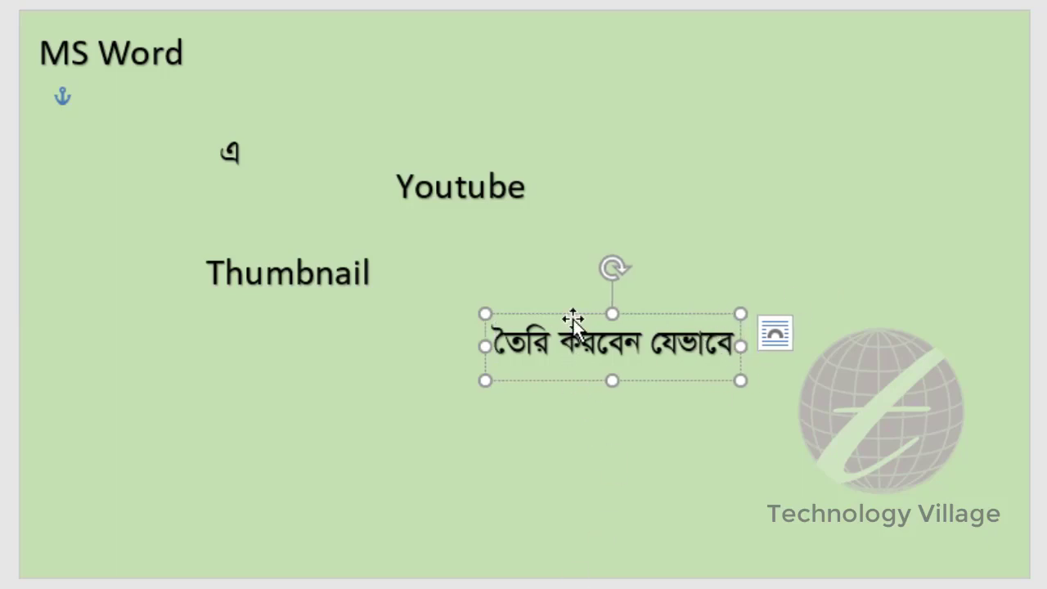
mouse_move(574, 315)
mouse_down()
mouse_move(188, 421)
mouse_move(182, 433)
mouse_up()
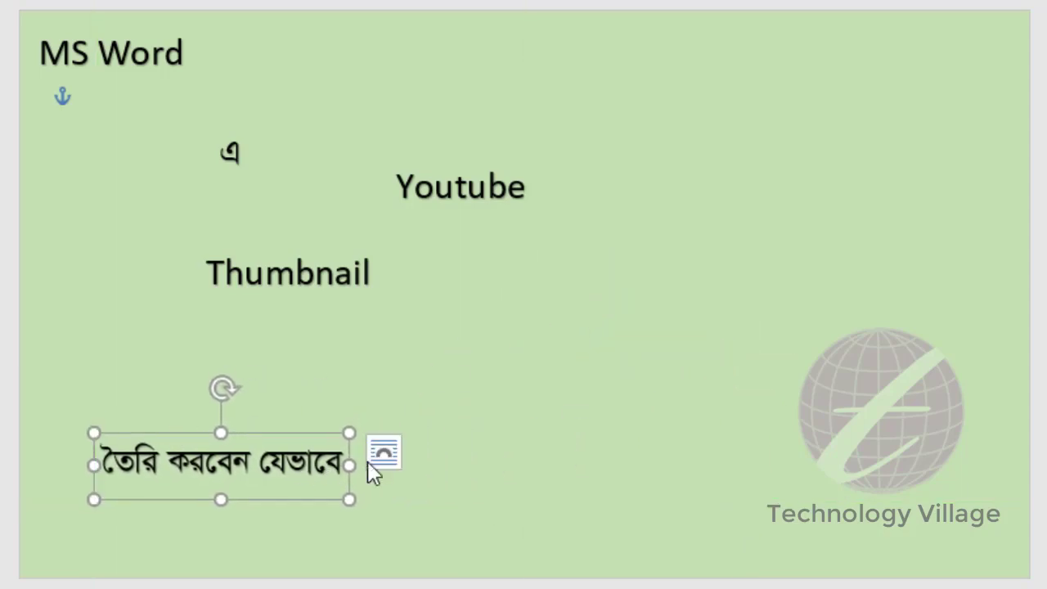
Stretch the Bengali and Thumbnail boxes across the page width and lower the Bengali box slightly.
drag(354, 428, 1015, 391)
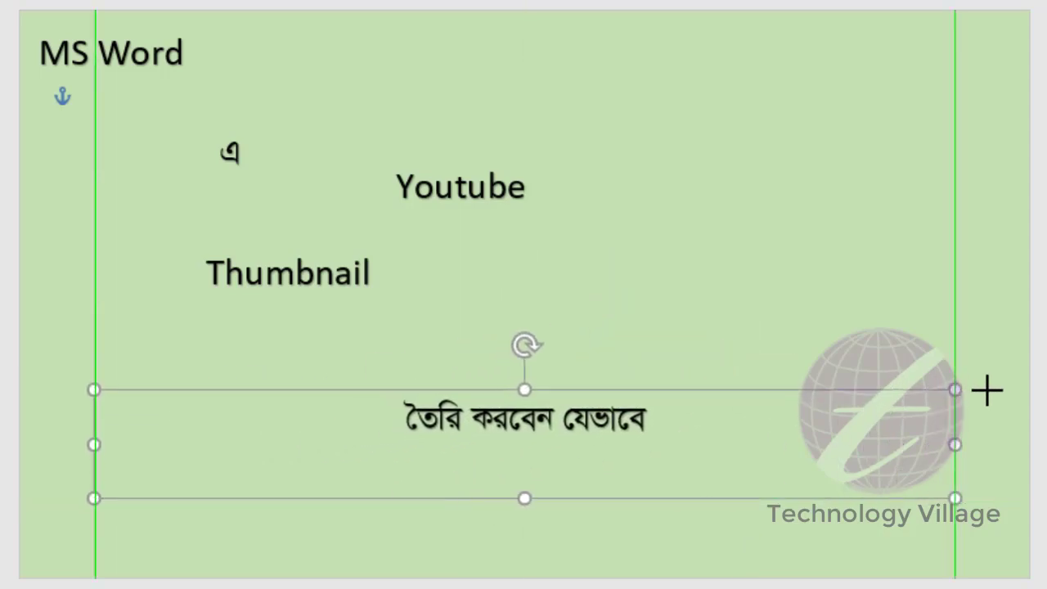
drag(1016, 390, 1019, 391)
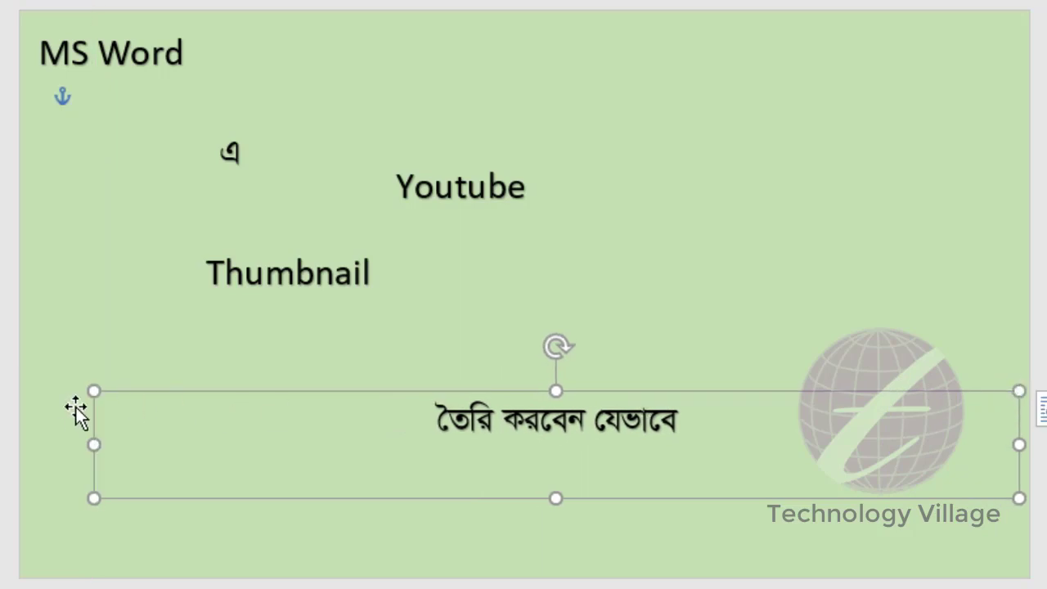
drag(94, 391, 32, 370)
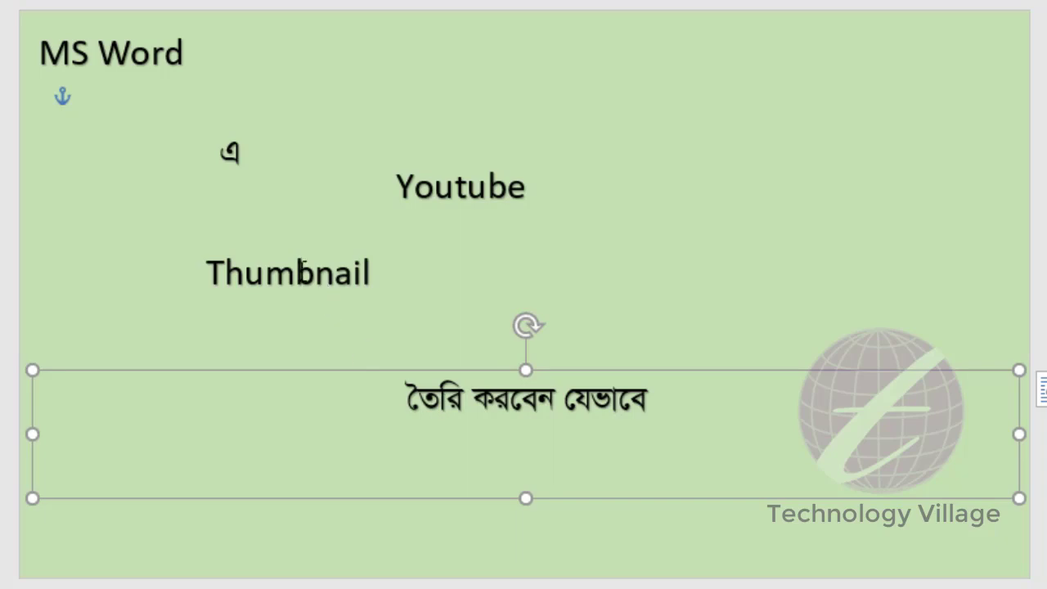
click(298, 257)
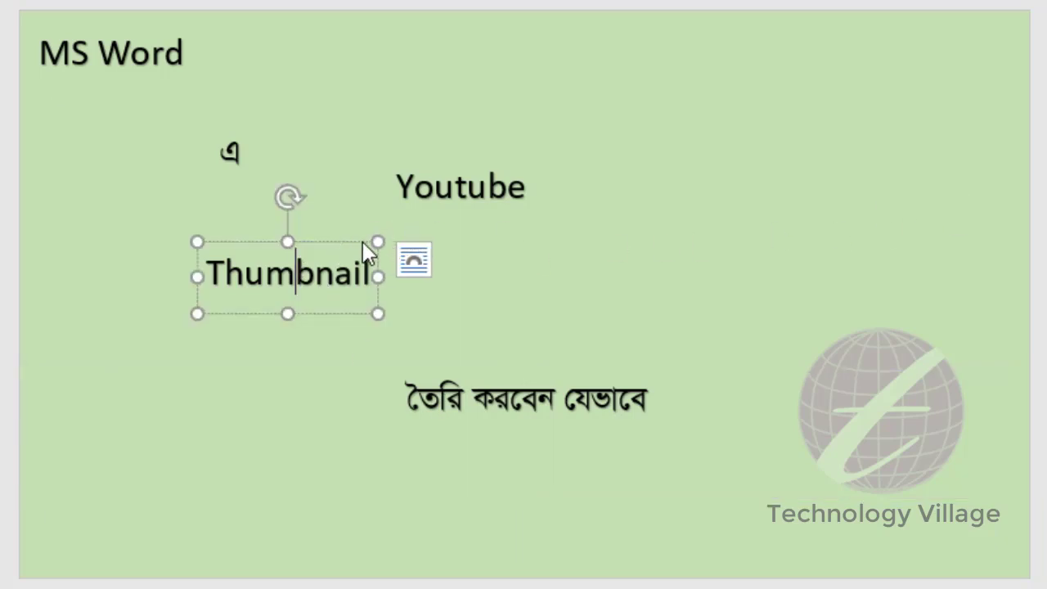
drag(378, 242, 1026, 190)
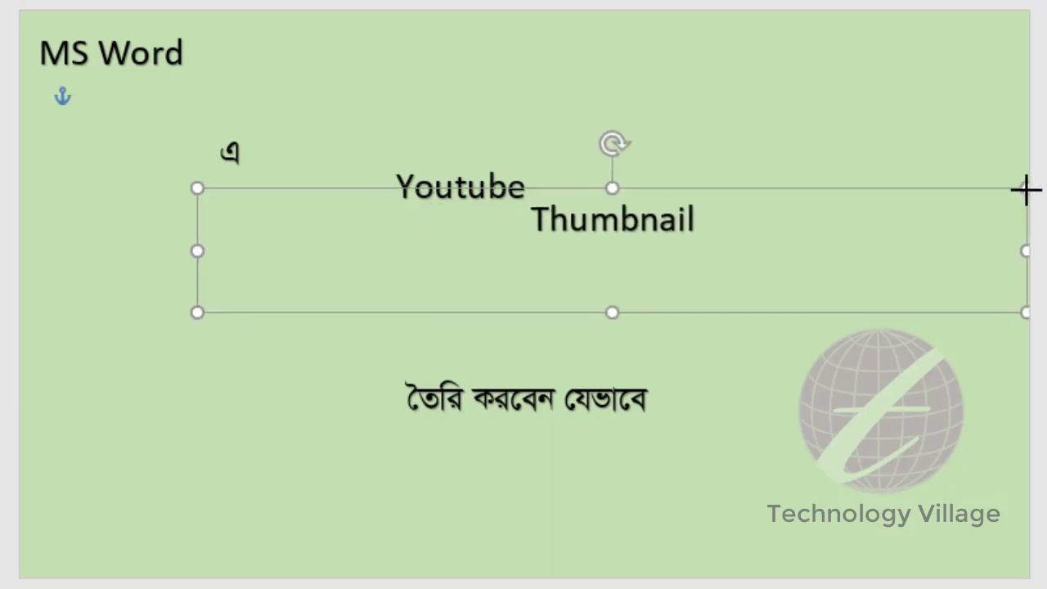
drag(195, 313, 22, 393)
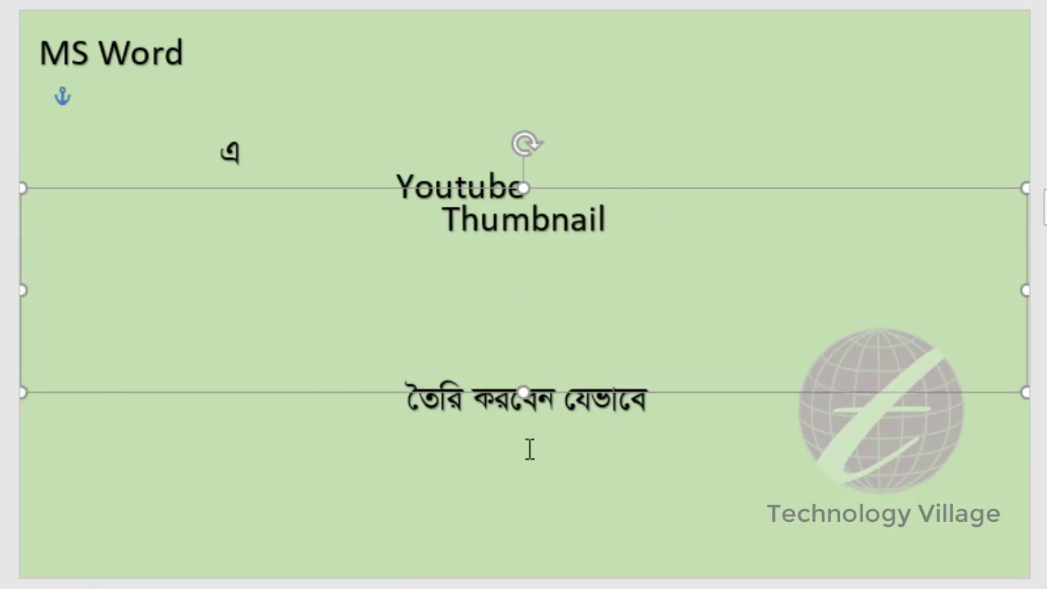
click(525, 420)
drag(561, 374, 559, 432)
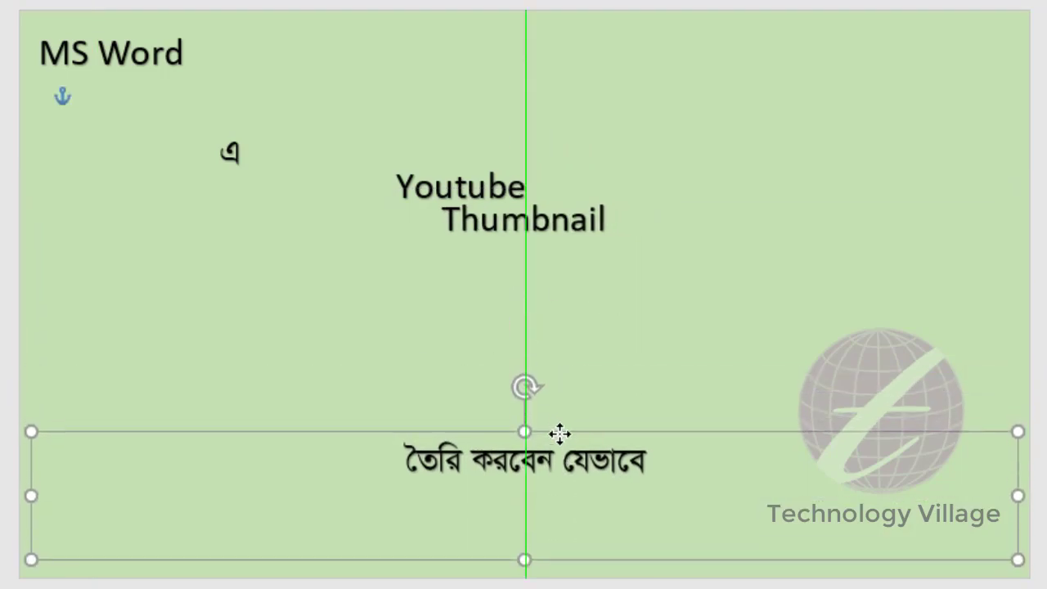
click(529, 231)
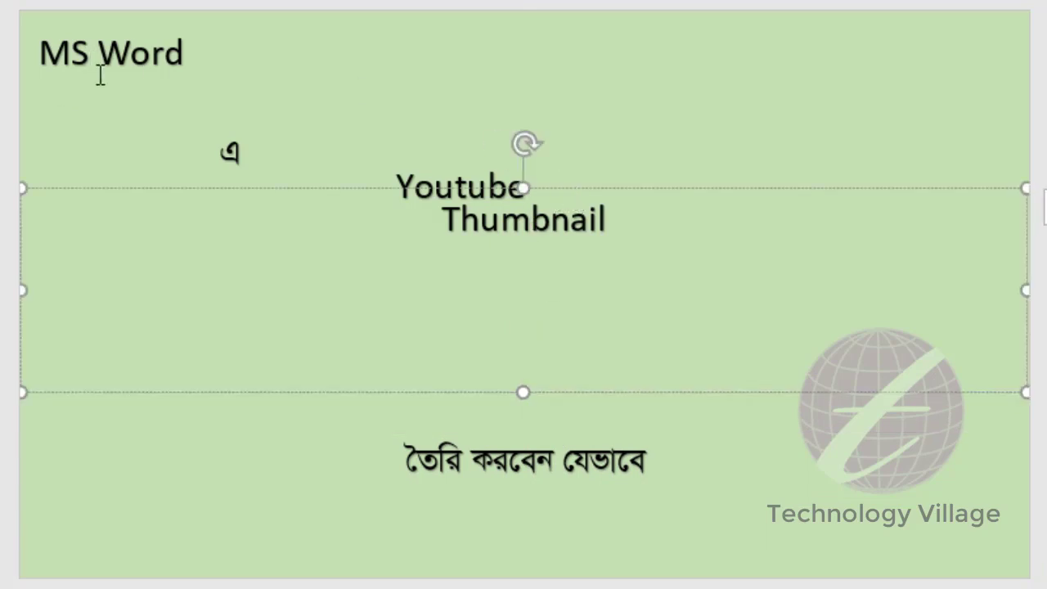
Nudge MS Word right and place the এ box beside it on the top line.
click(131, 49)
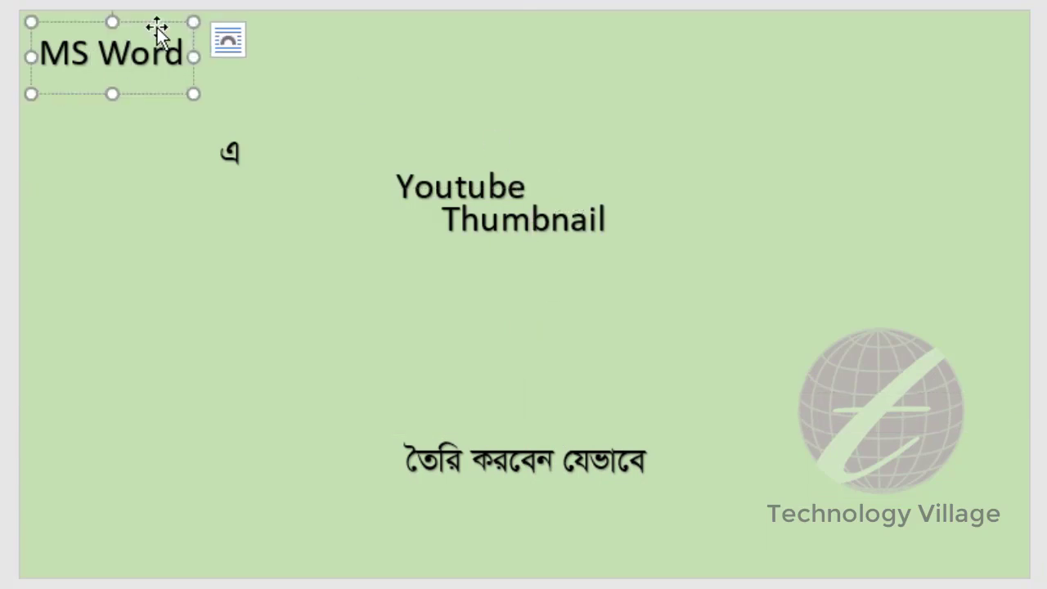
drag(157, 28, 208, 72)
click(232, 154)
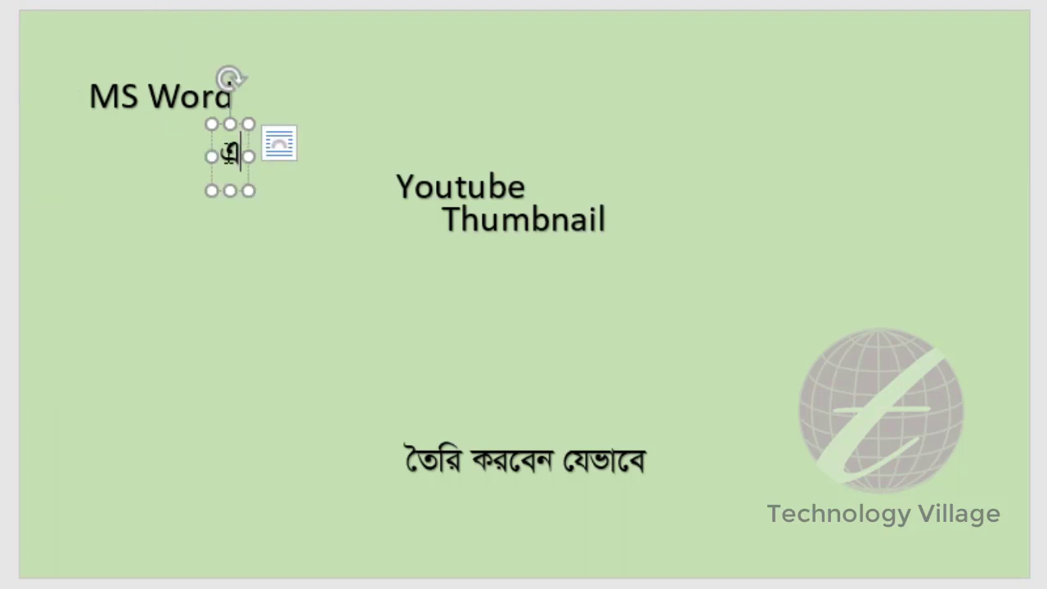
drag(243, 125, 305, 54)
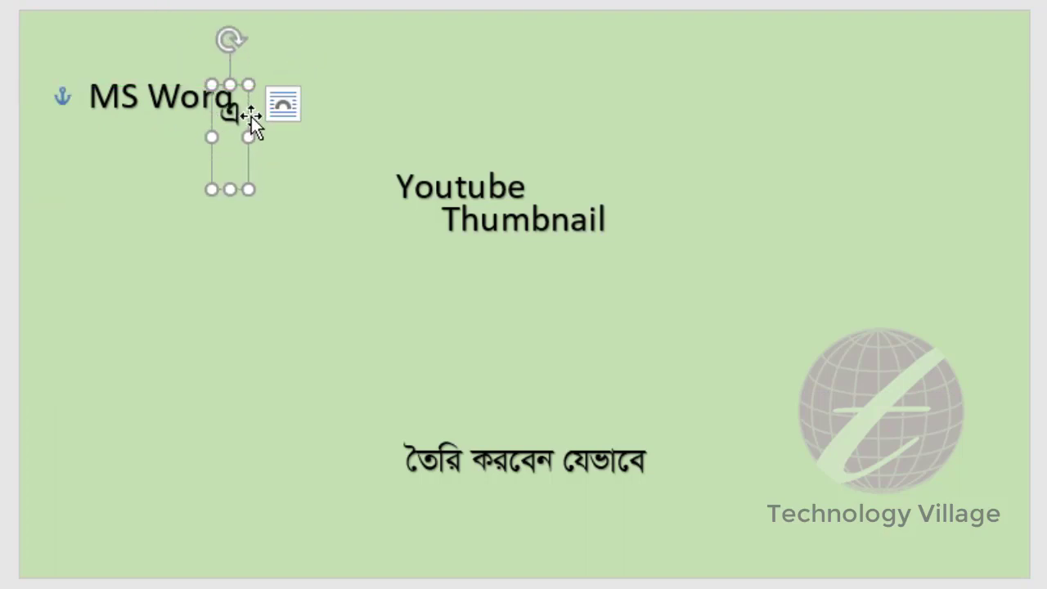
key(ctrl+z)
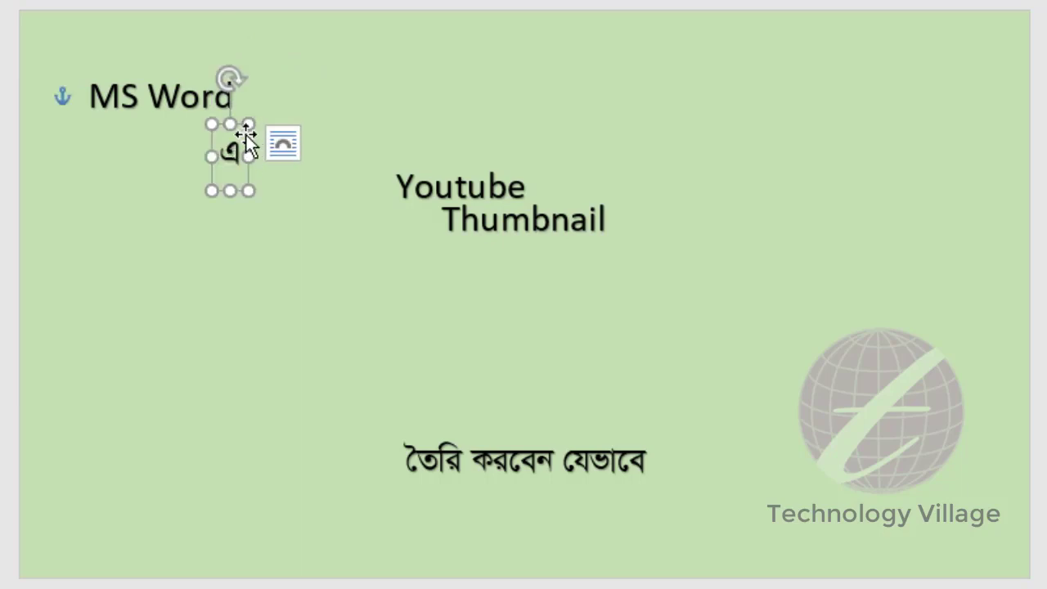
drag(245, 134, 286, 74)
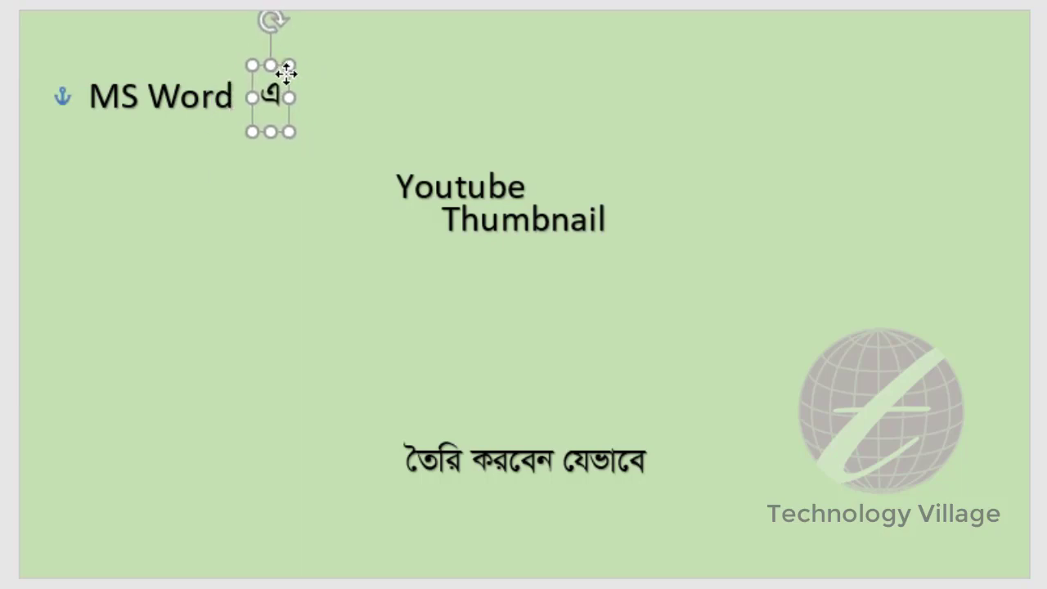
Move the Youtube box to the upper right and select all the Thumbnail text.
click(456, 175)
mouse_move(496, 158)
mouse_down()
mouse_move(487, 77)
mouse_move(766, 80)
mouse_up()
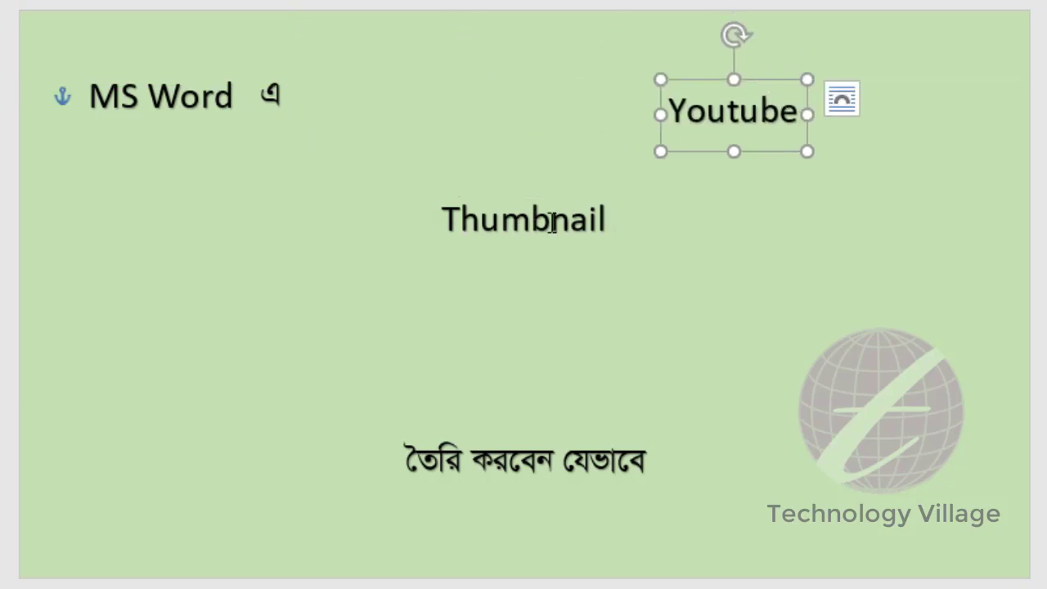
click(553, 224)
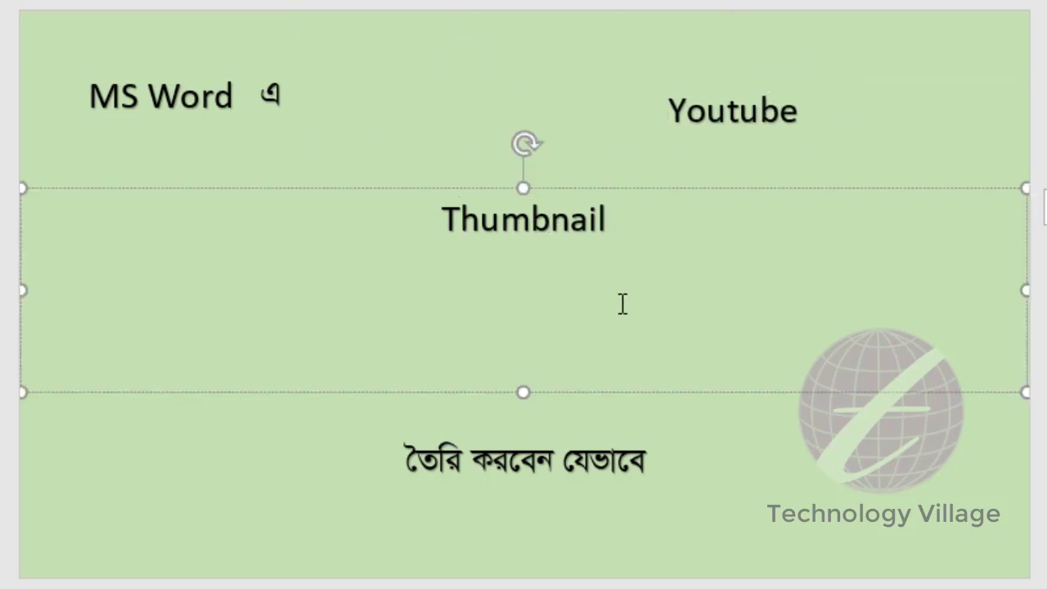
key(ctrl+a)
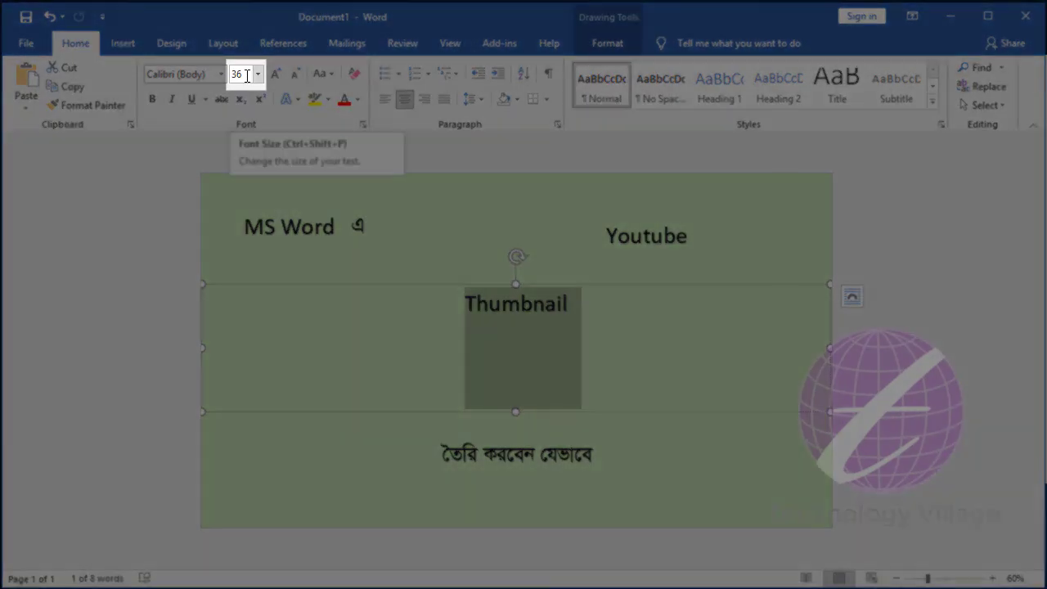
Make the 'Thumbnail' text bold at 180 pt.
click(237, 74)
text(150)
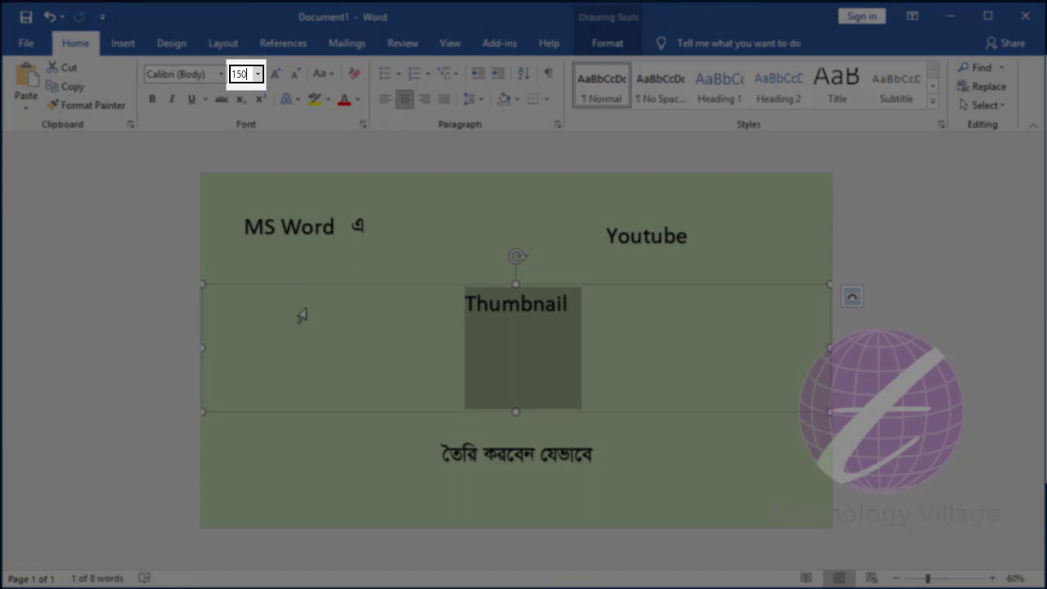
key(Return)
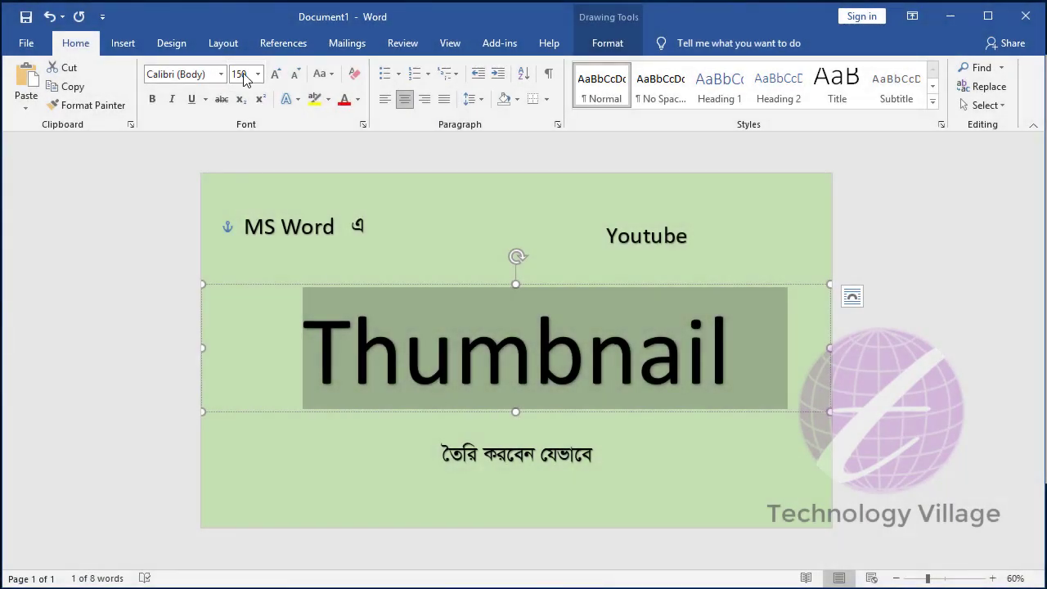
click(250, 75)
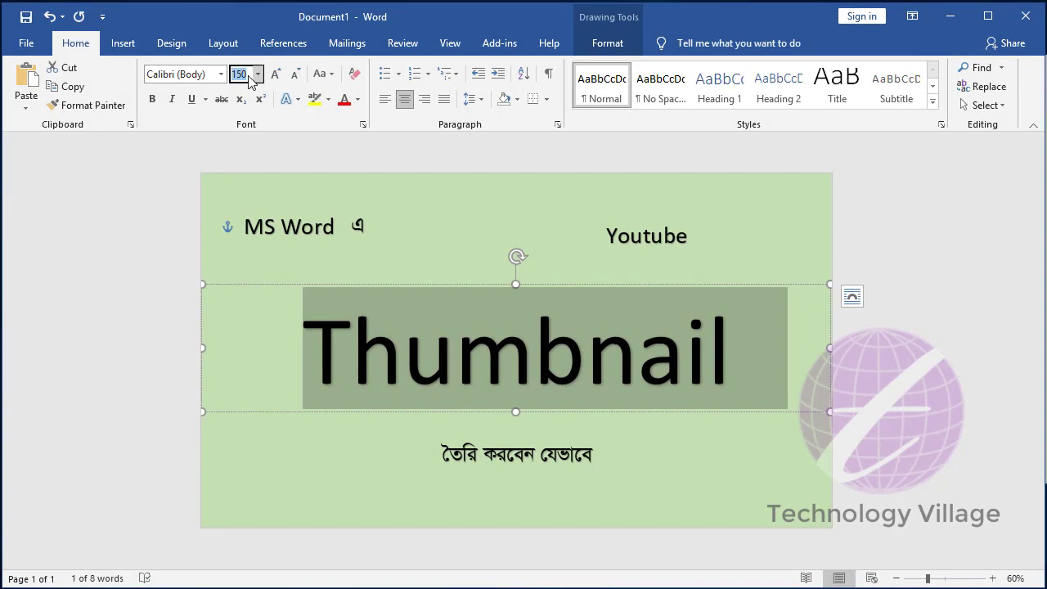
text(180)
key(Return)
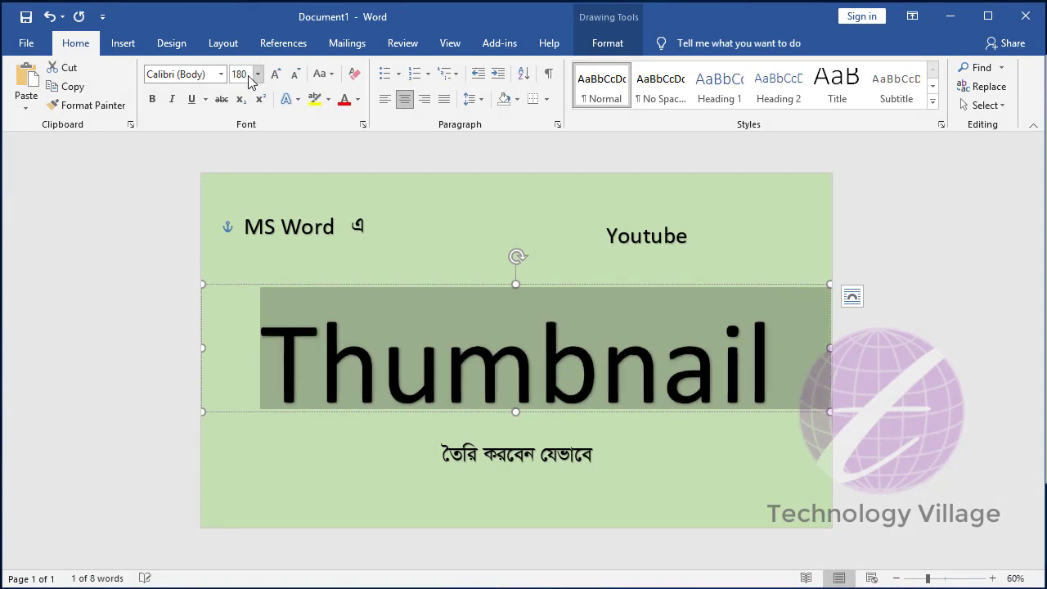
key(ctrl+b)
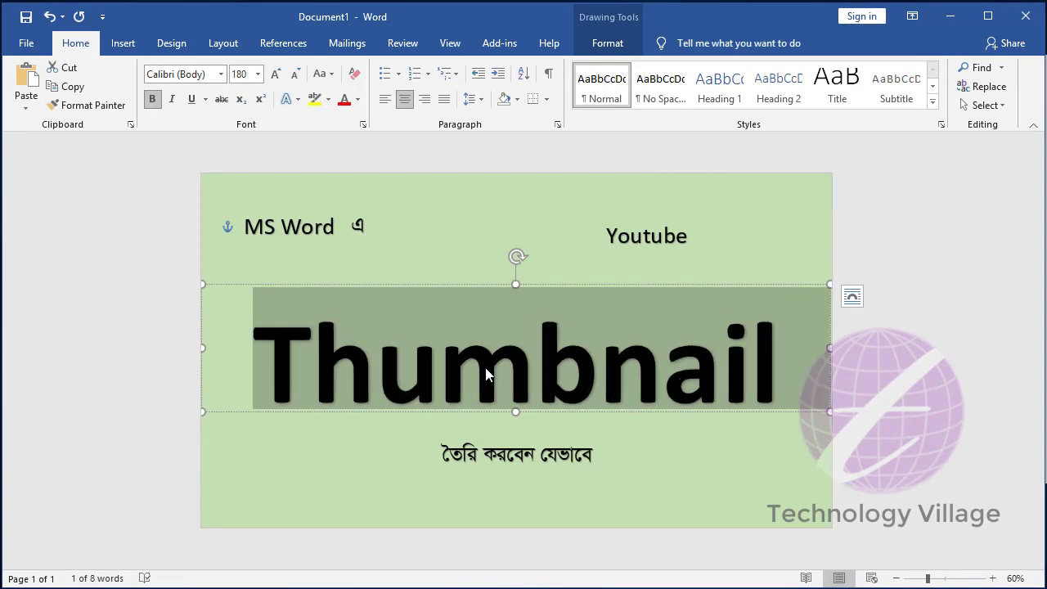
Make the Bengali line bold at 120 pt and raise its text box's top edge.
click(494, 449)
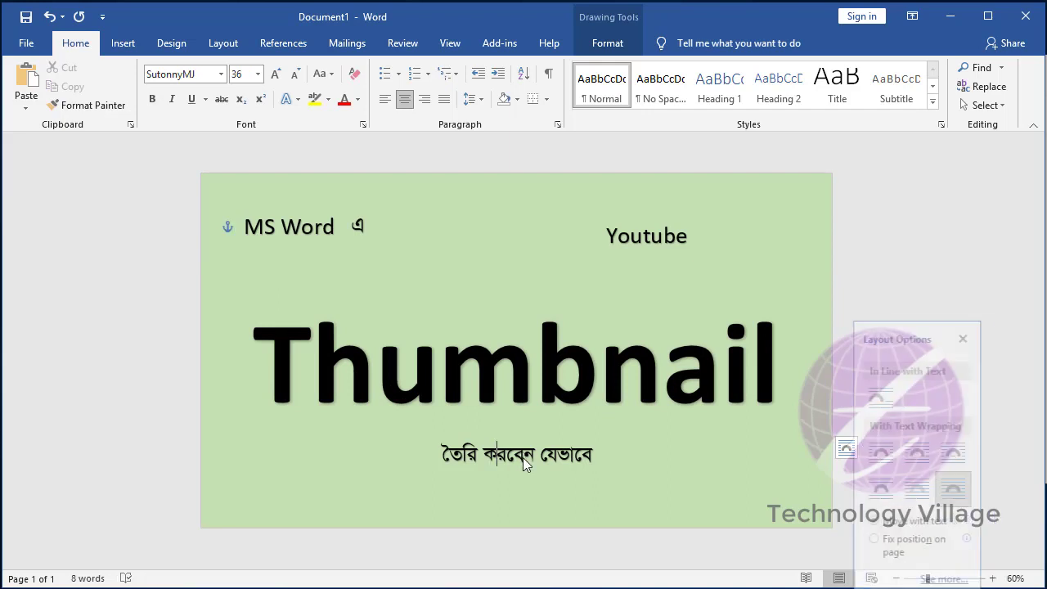
triple_click(519, 461)
click(243, 74)
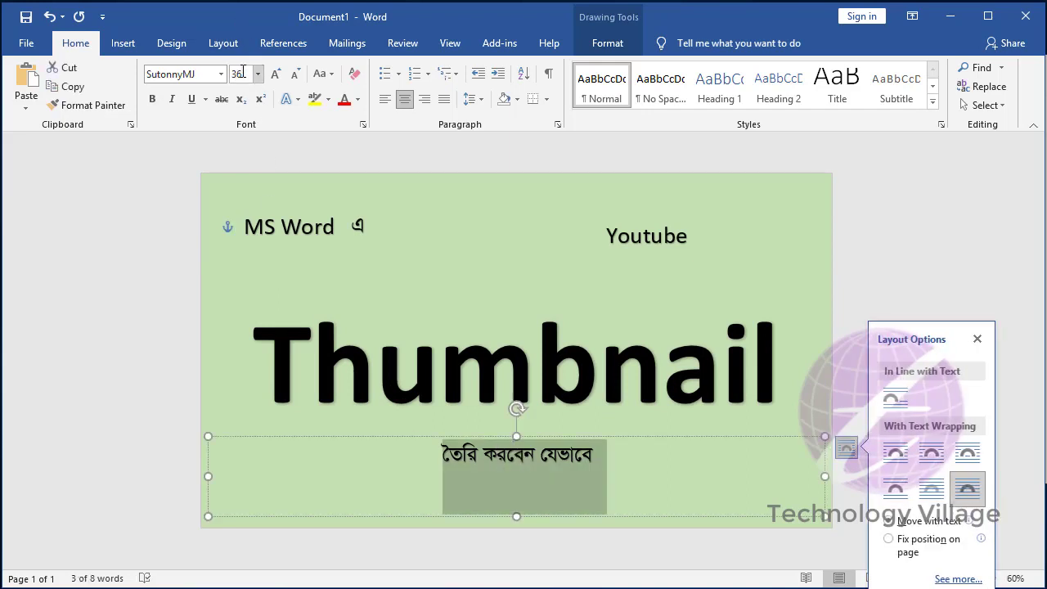
text(100)
key(Return)
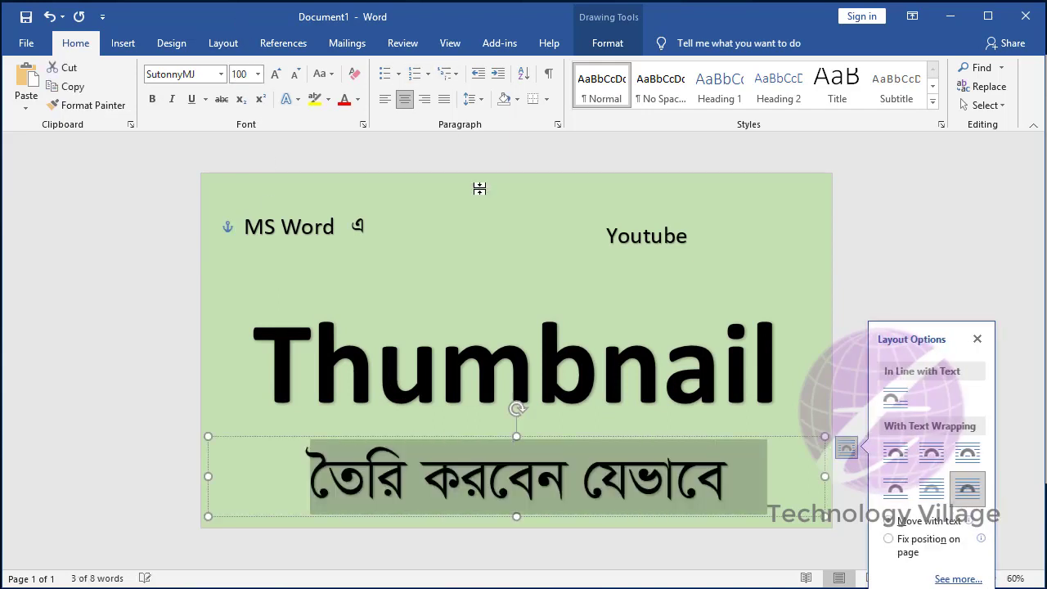
click(242, 73)
key(Return)
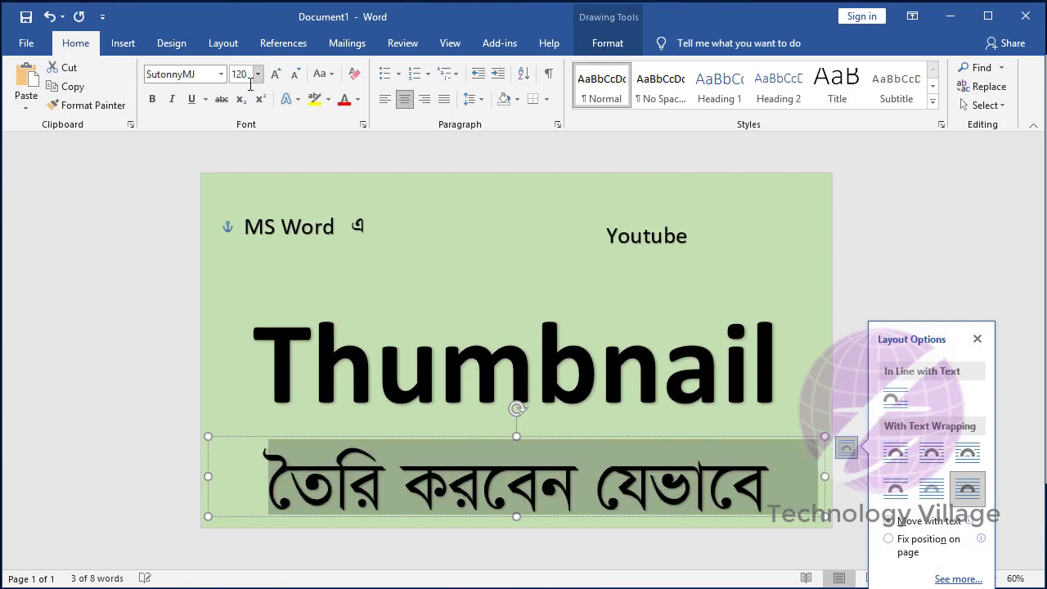
key(ctrl+b)
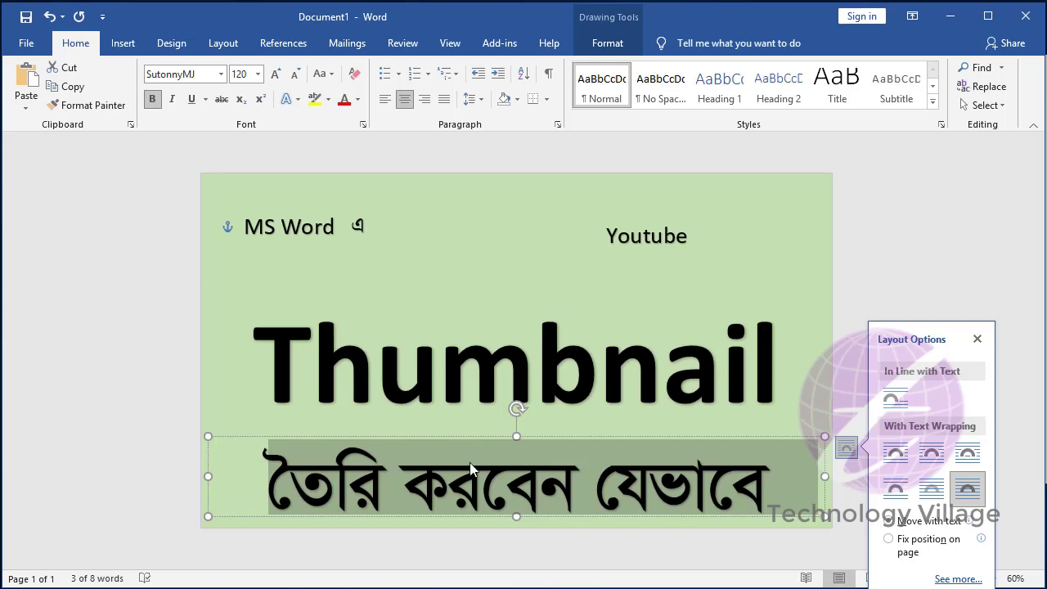
click(470, 462)
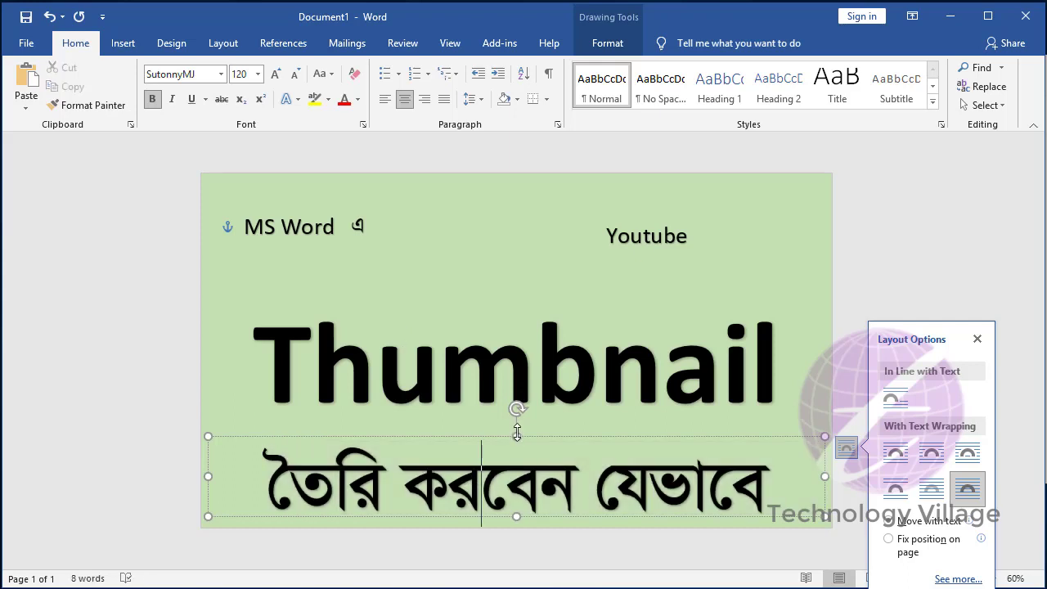
drag(517, 434, 517, 419)
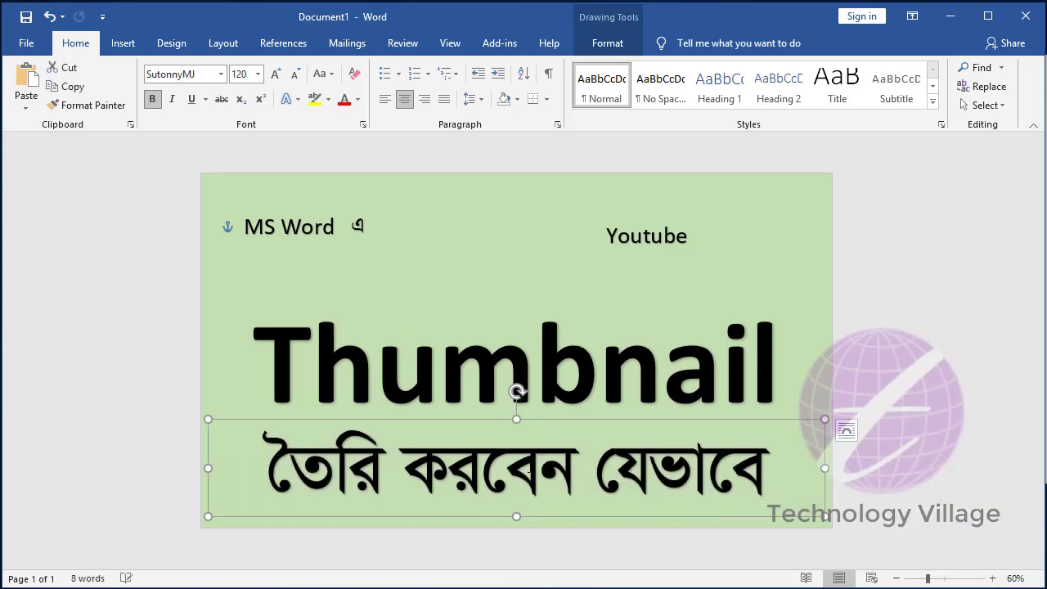
click(463, 368)
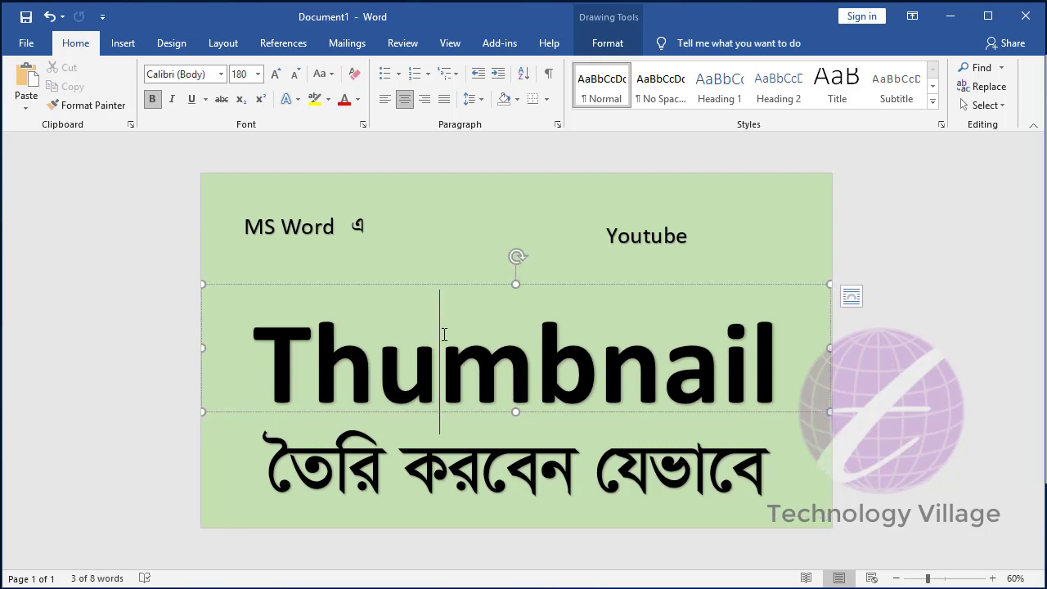
click(422, 284)
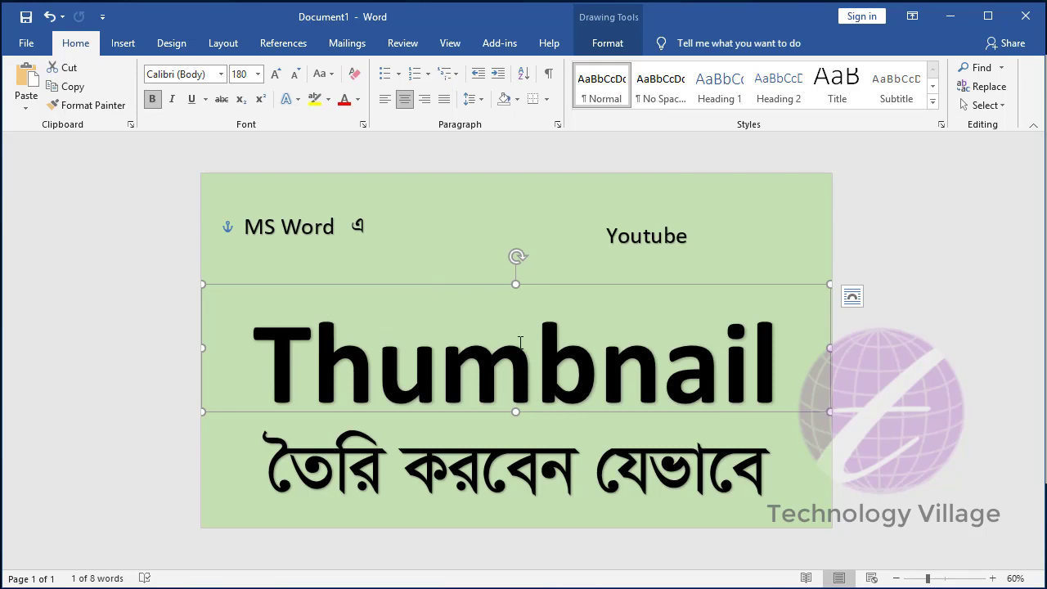
Set the Thumbnail text box's Shape Fill to No Fill.
click(610, 43)
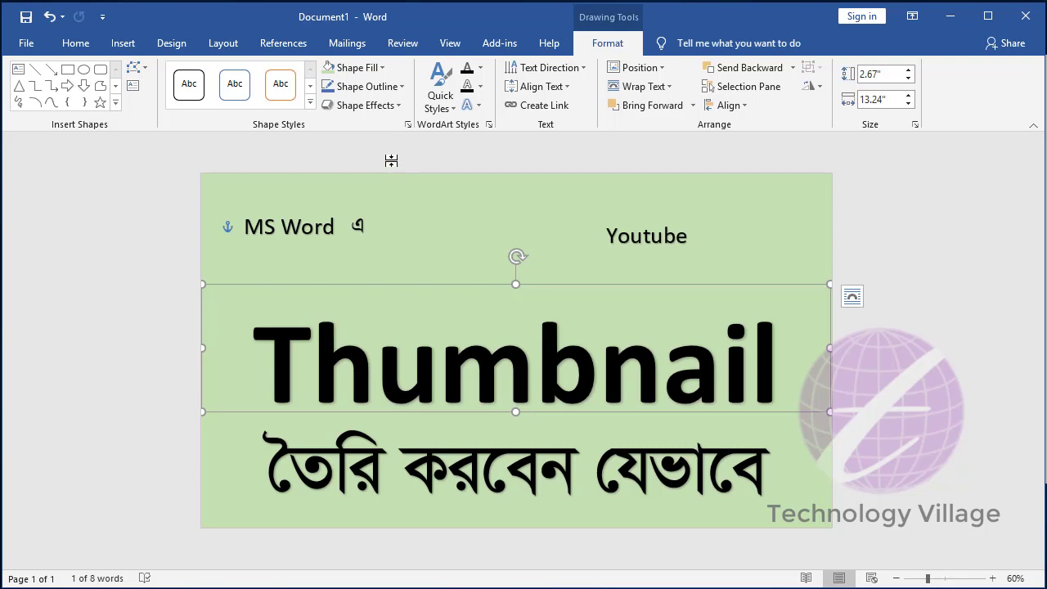
click(382, 69)
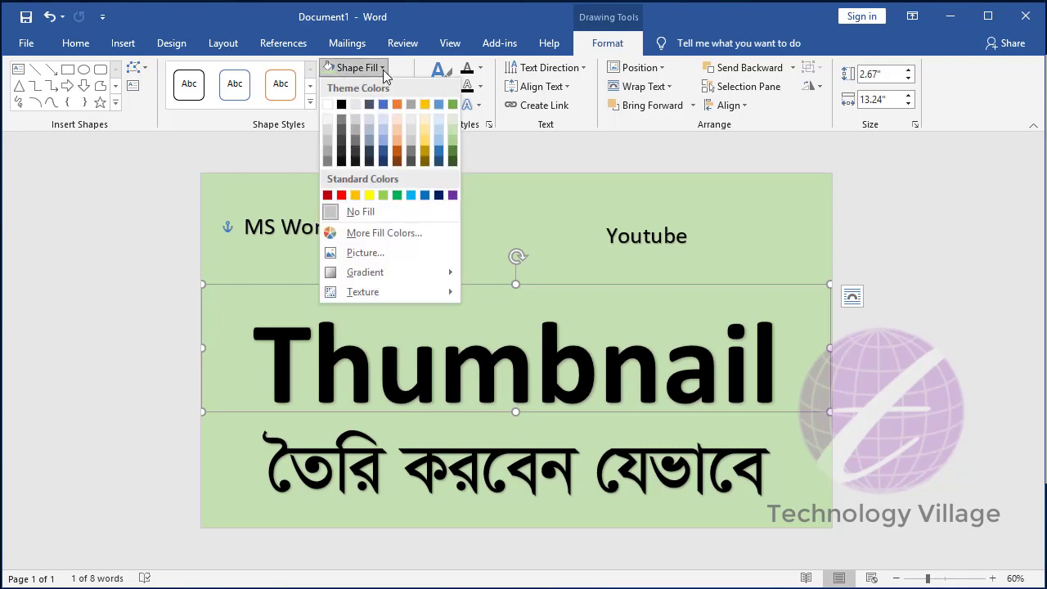
click(357, 215)
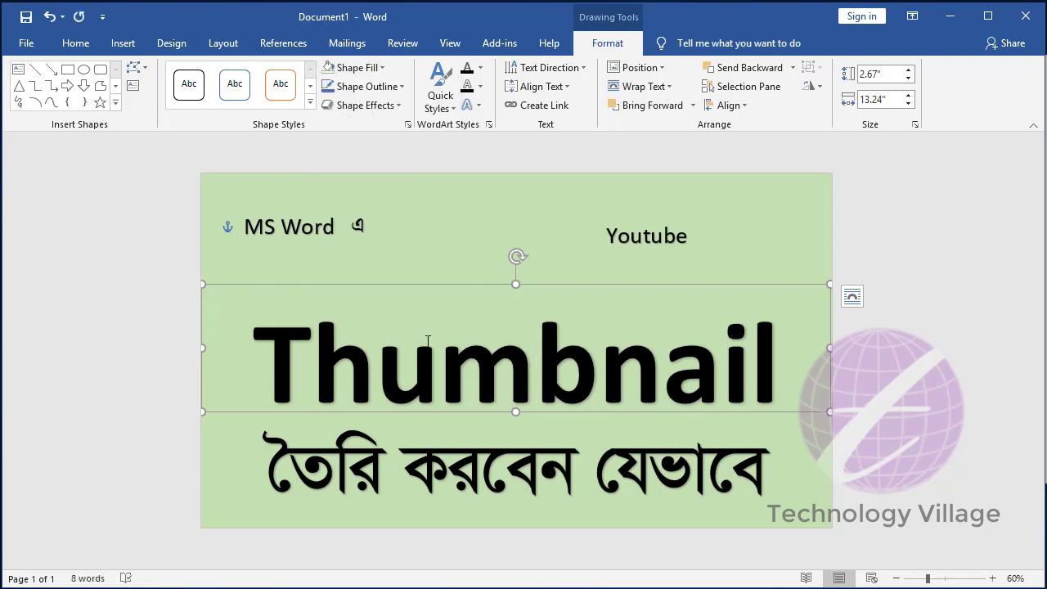
click(344, 227)
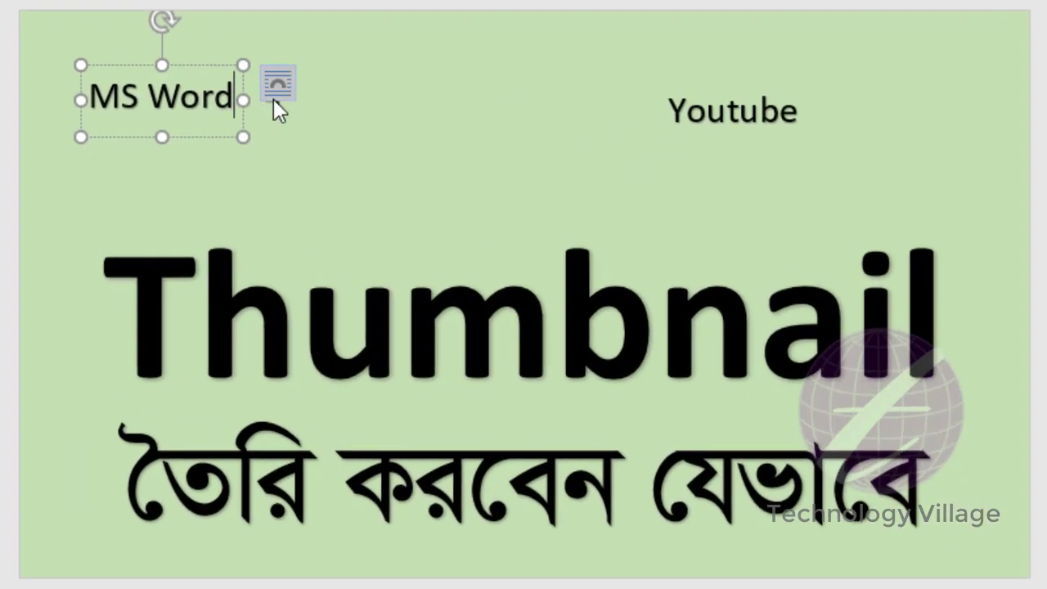
Move the MS Word and এ boxes together toward the middle of the page.
click(273, 98)
text(এ)
drag(215, 65, 360, 143)
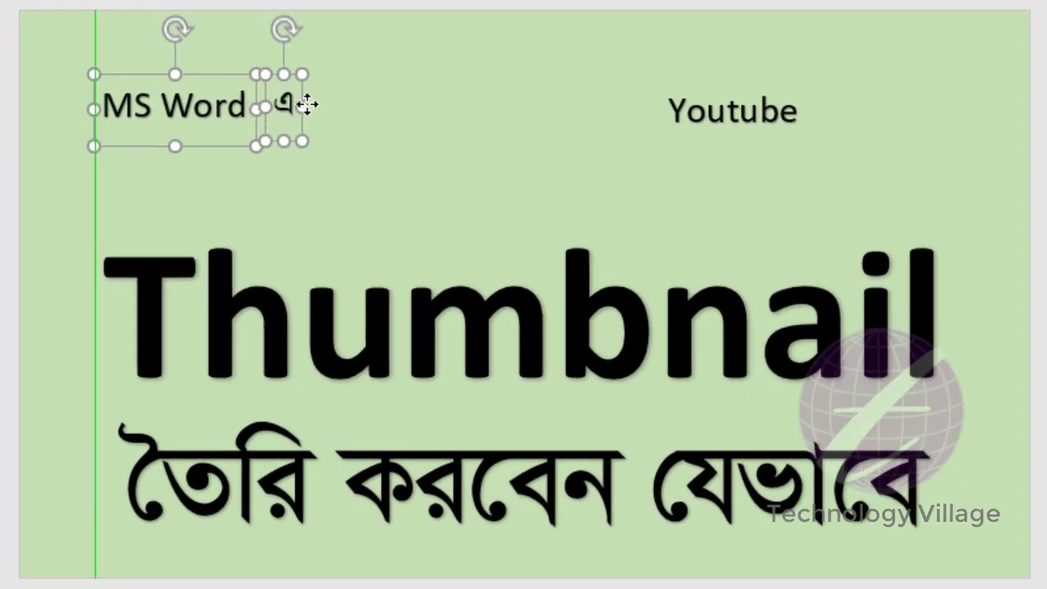
Set the MS Word heading to 72 pt.
click(360, 175)
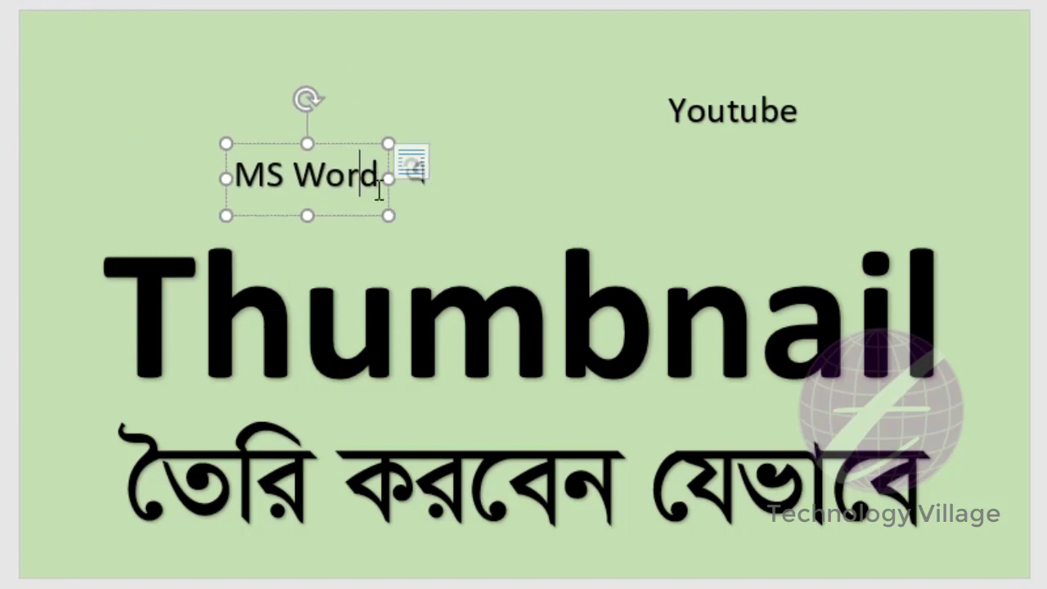
click(422, 162)
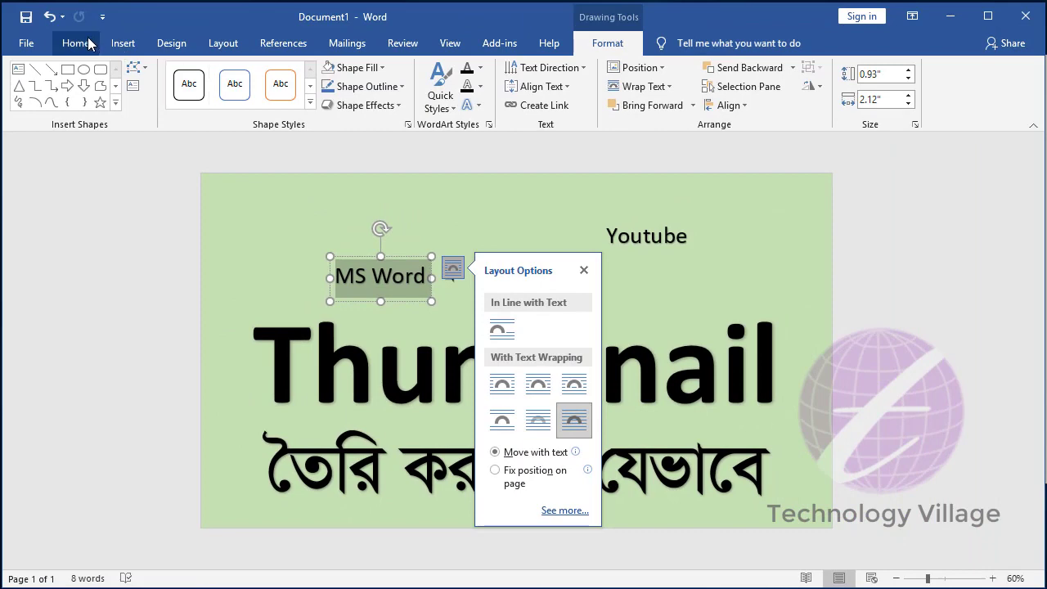
click(75, 42)
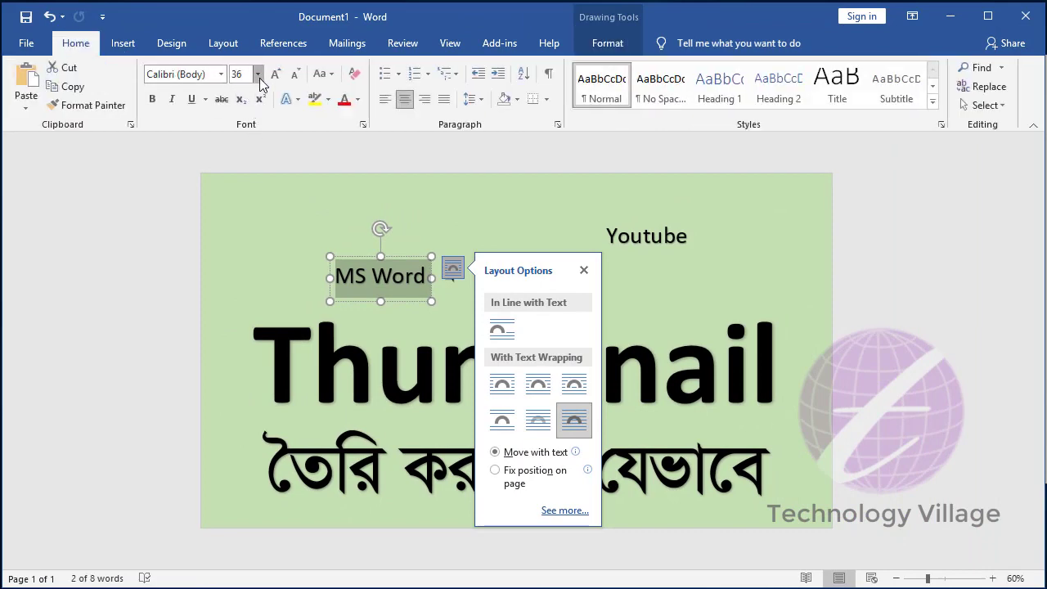
click(257, 74)
click(235, 327)
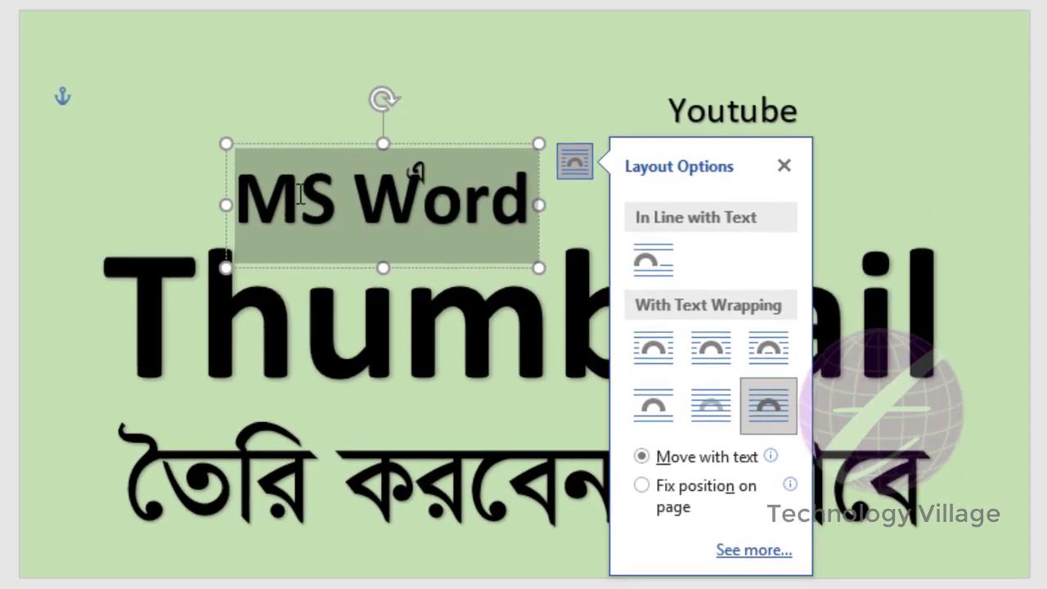
click(304, 196)
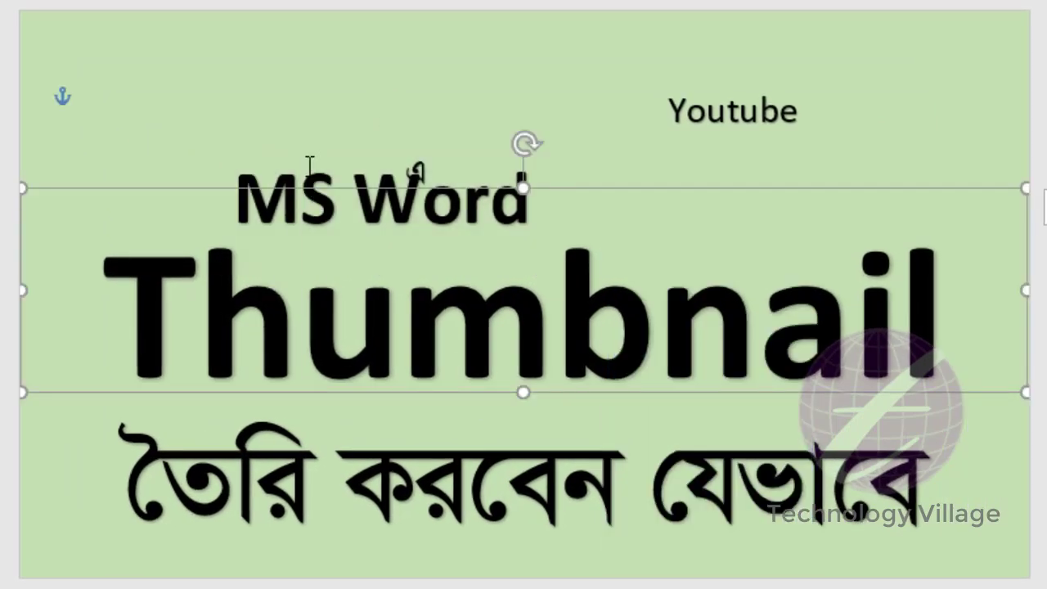
Move the MS Word heading to the top left and move the এ box aside.
click(306, 160)
drag(309, 152, 264, 83)
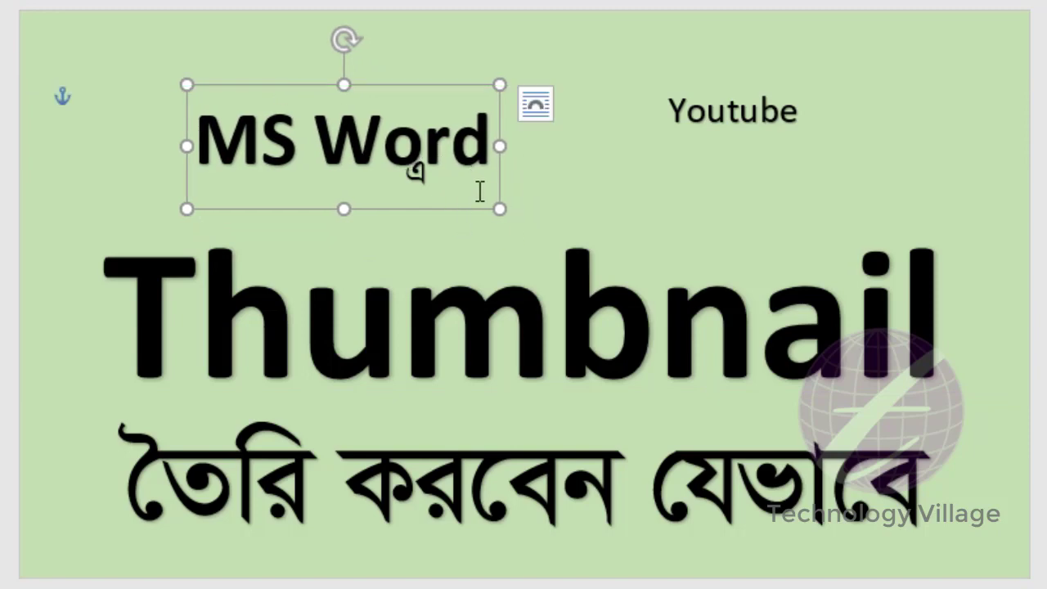
drag(422, 85, 333, 86)
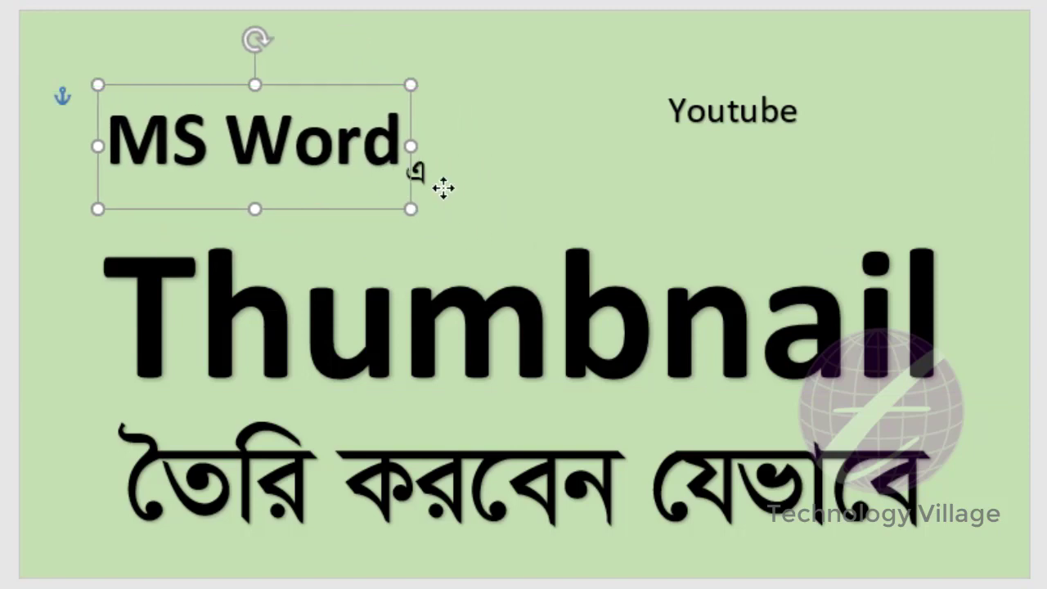
click(425, 147)
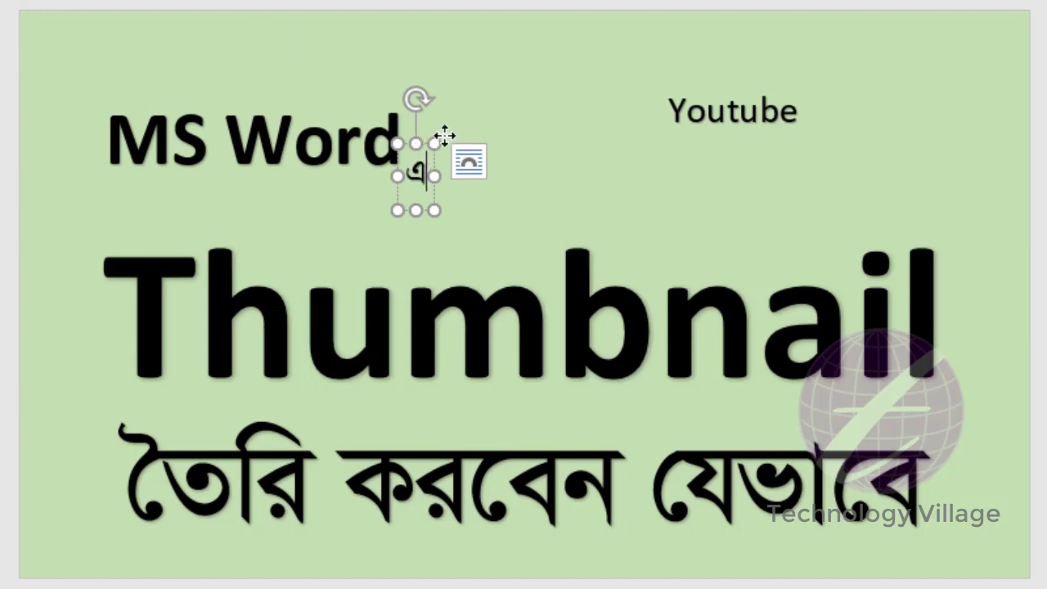
mouse_move(427, 150)
mouse_down()
mouse_move(557, 77)
mouse_move(588, 75)
mouse_up()
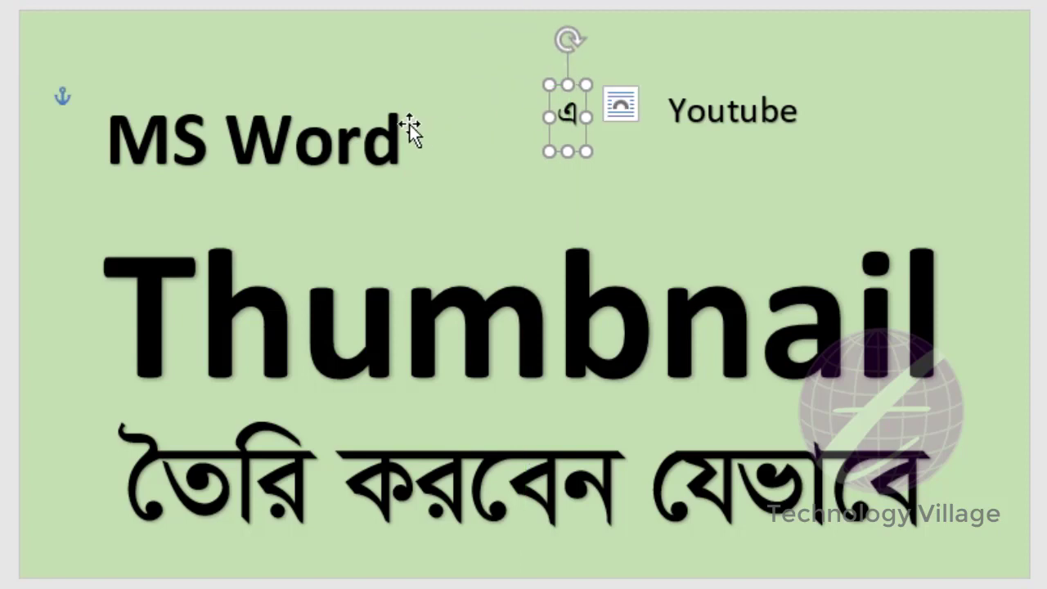
click(405, 135)
drag(347, 91, 412, 92)
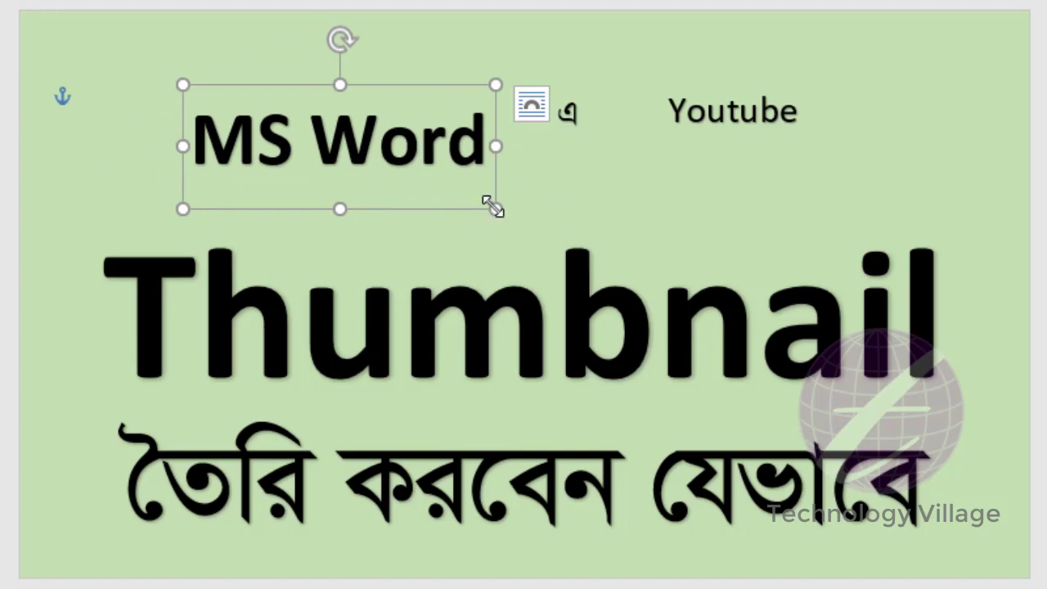
Enlarge the MS Word box and set its text to 80 pt.
drag(490, 208, 531, 214)
click(455, 149)
key(ctrl+a)
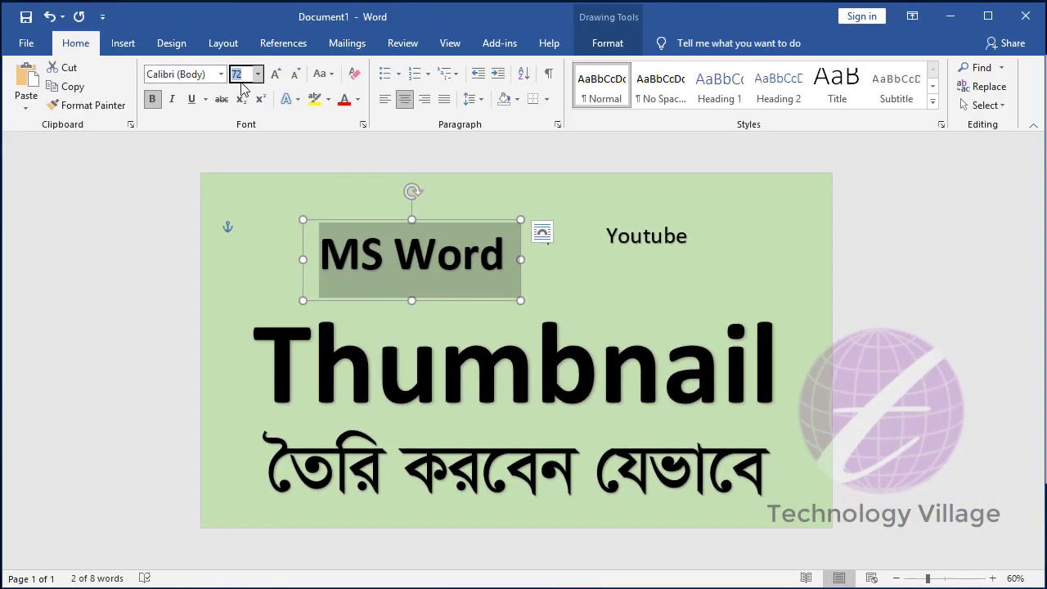
text(80)
key(Return)
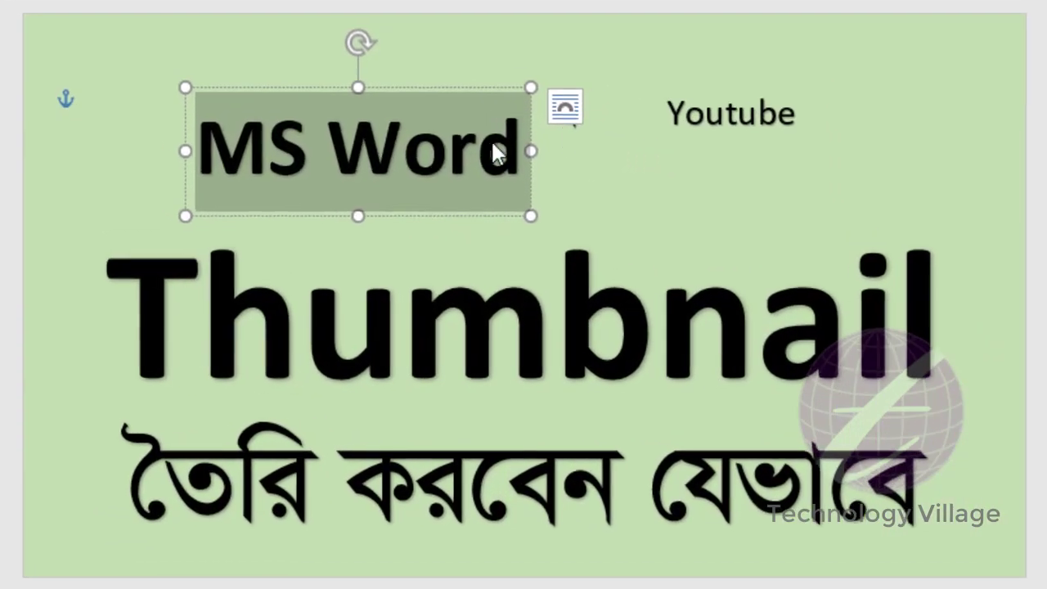
click(491, 266)
click(604, 137)
click(570, 102)
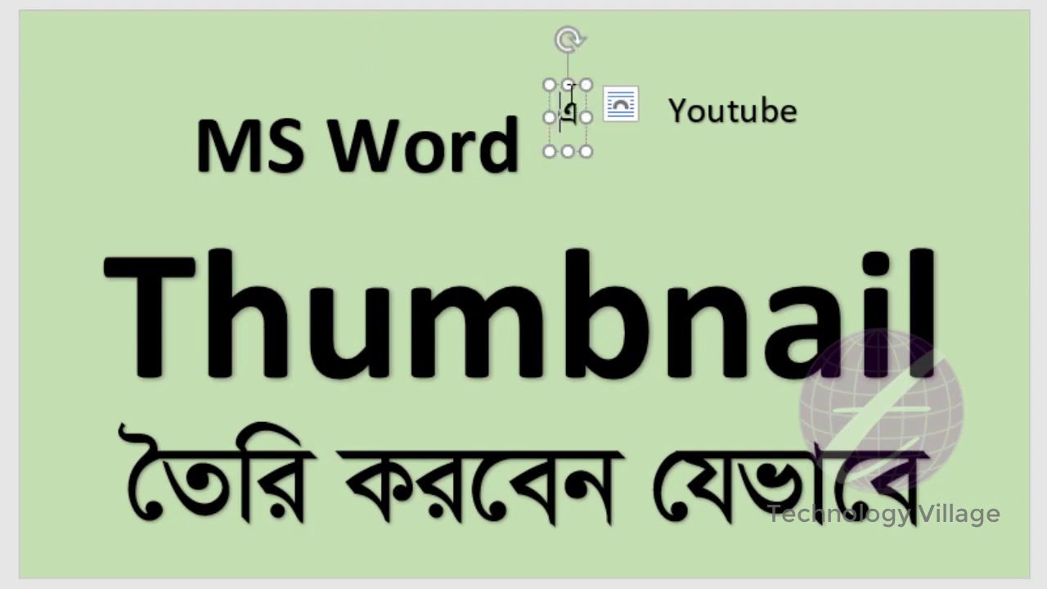
text(এ)
Place the এ box right after MS Word at 72 pt, nudged up to line up.
click(573, 121)
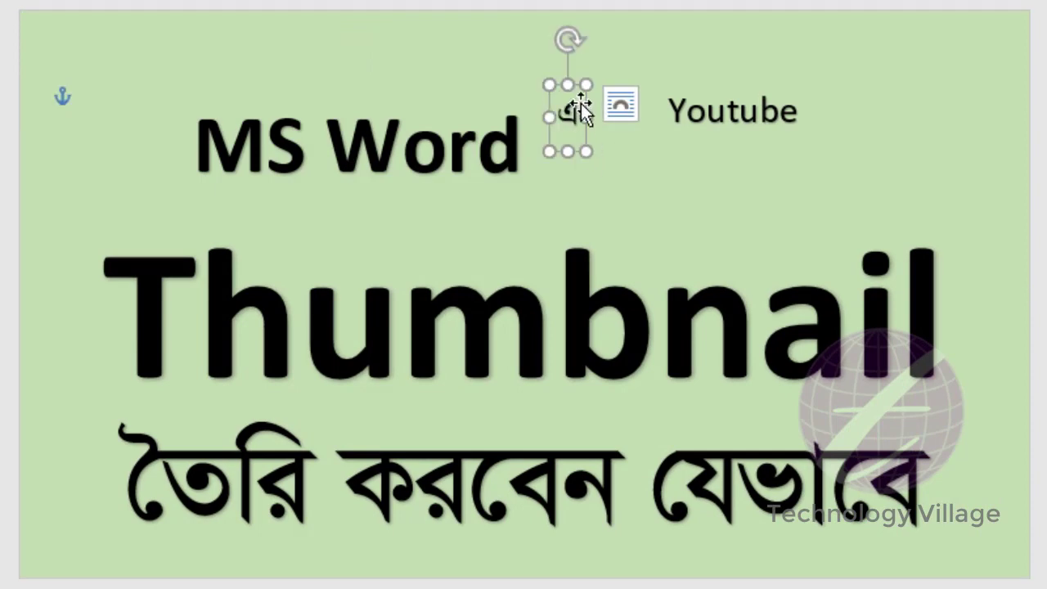
drag(580, 102, 565, 135)
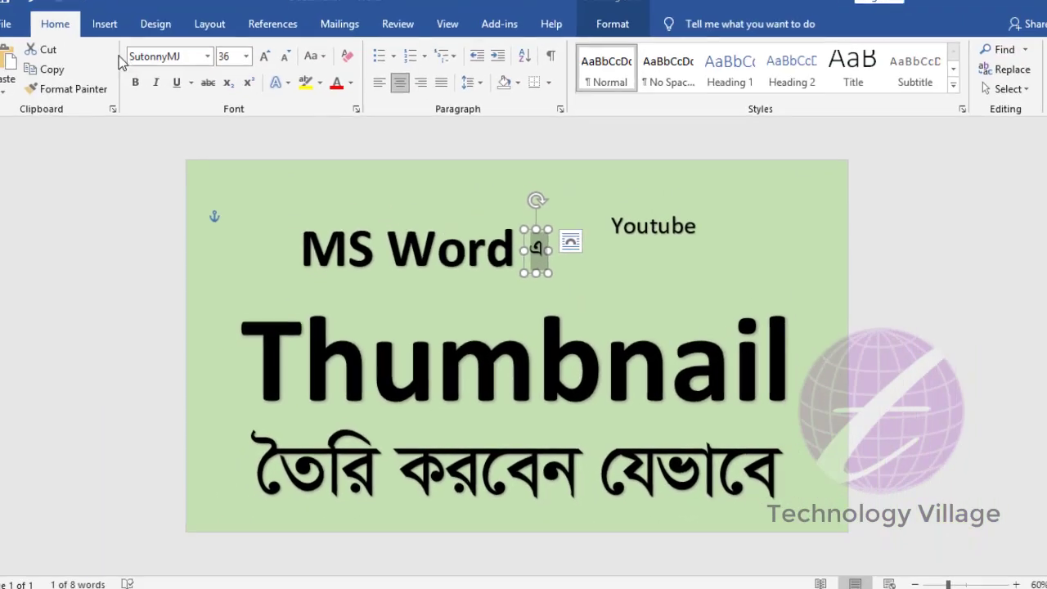
click(258, 74)
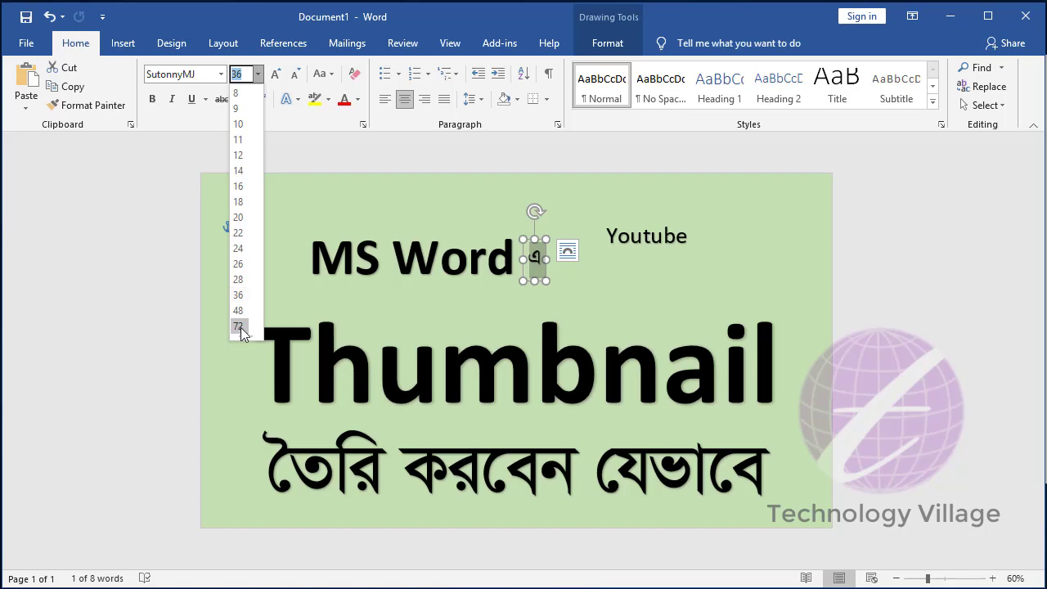
click(240, 327)
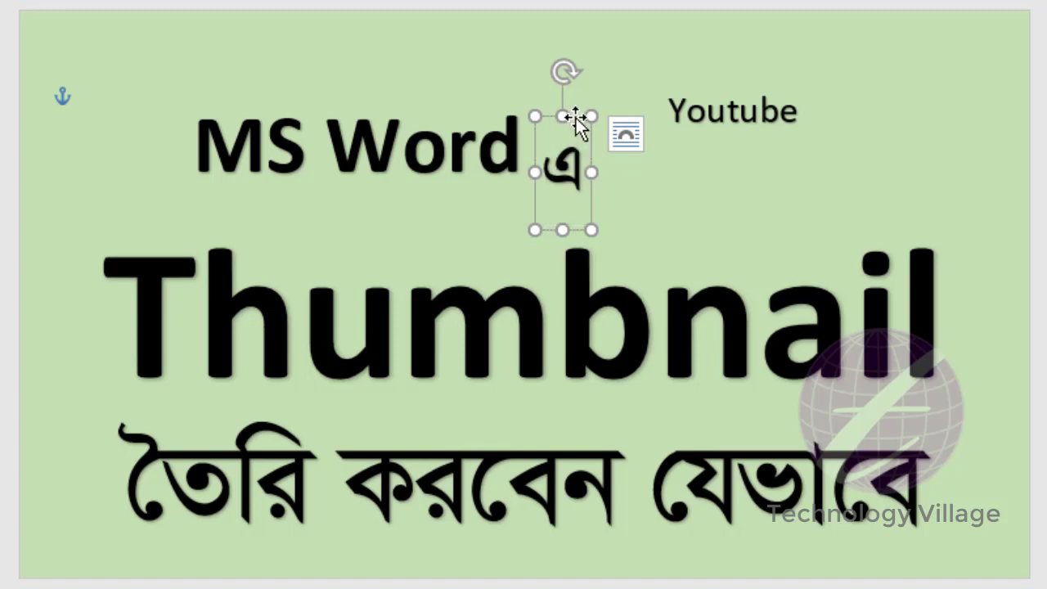
drag(575, 123, 575, 103)
Make Youtube bold at 100 pt.
double_click(732, 112)
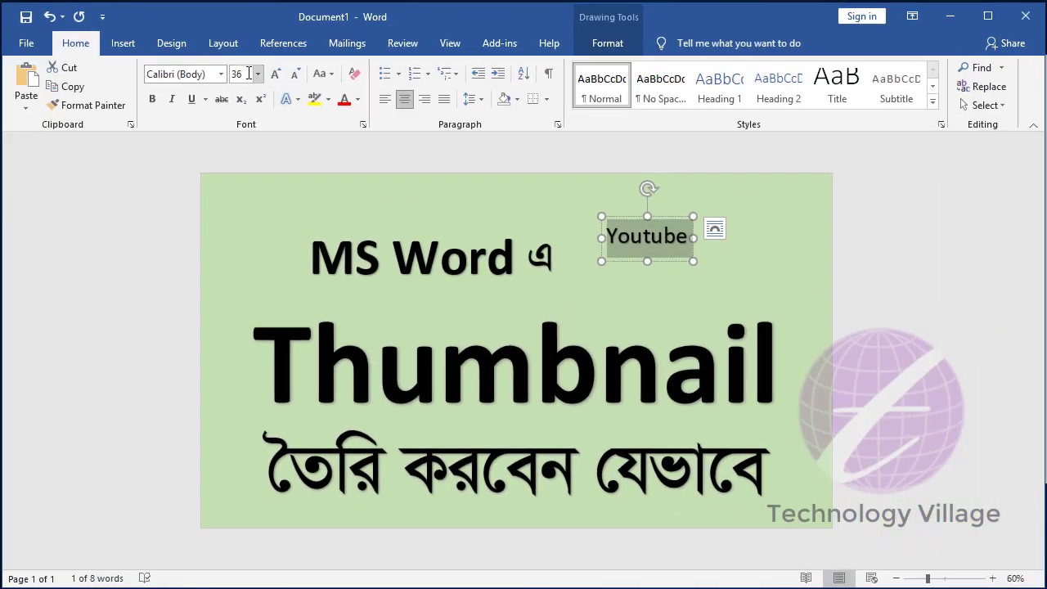
click(243, 74)
text(100)
key(Return)
key(ctrl+b)
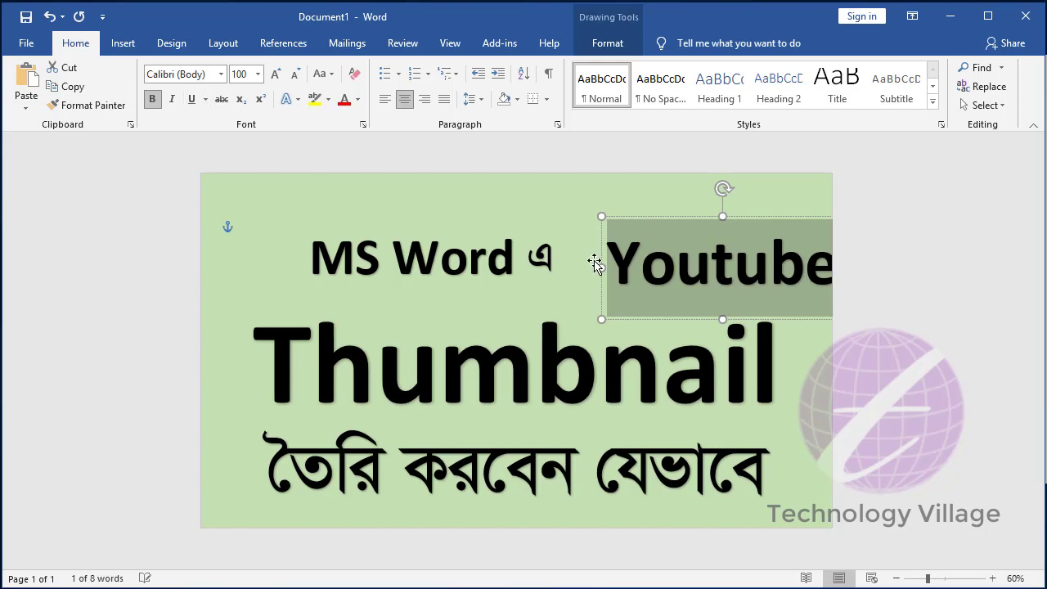
click(425, 262)
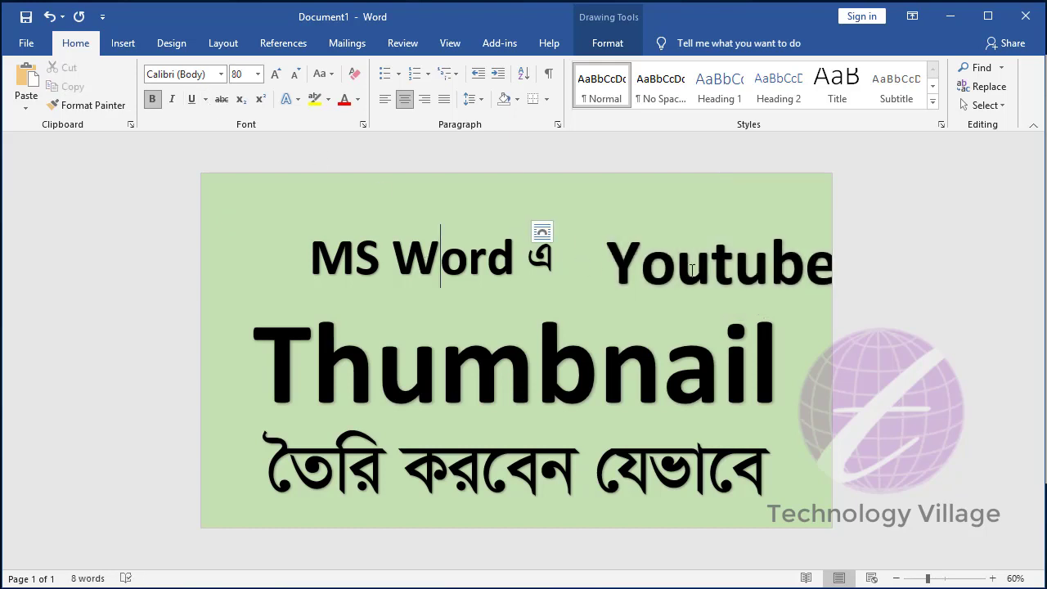
Reduce Youtube to 80 pt, move it to the top right, and shift MS Word slightly left.
click(541, 232)
click(754, 267)
key(ctrl+a)
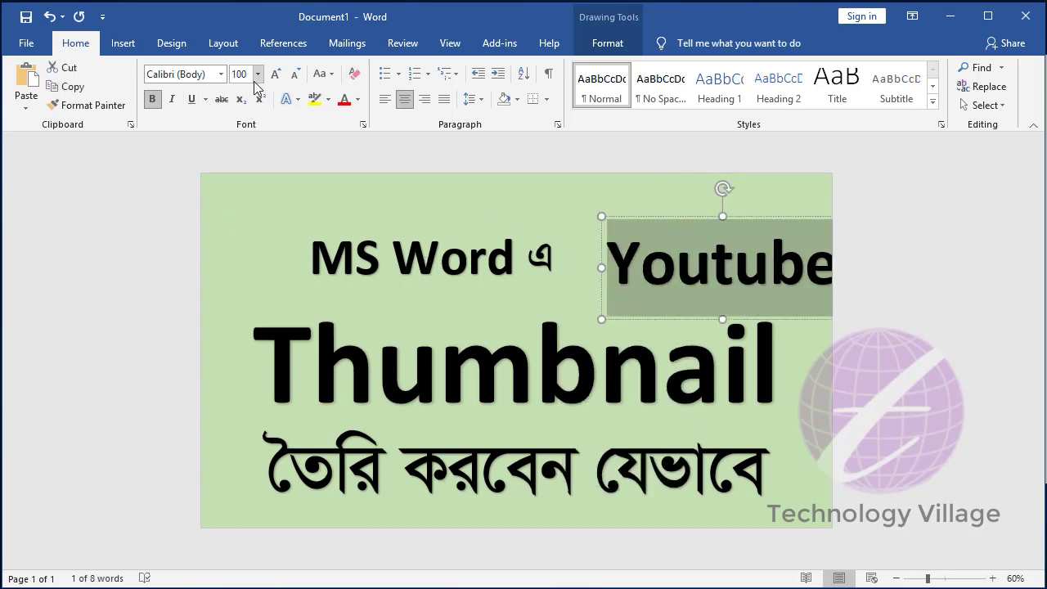
click(249, 75)
key(Return)
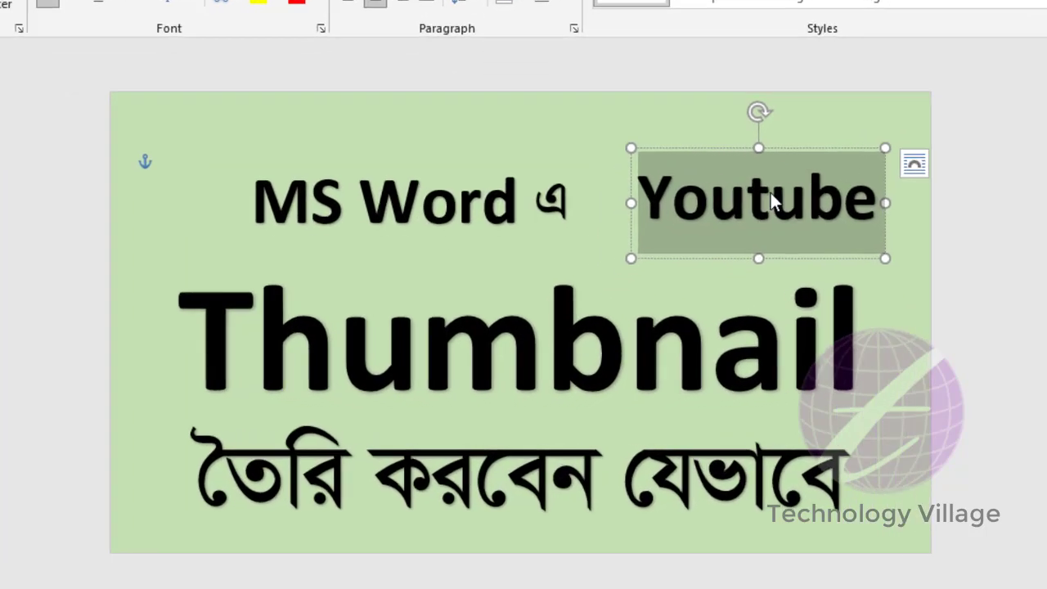
click(709, 255)
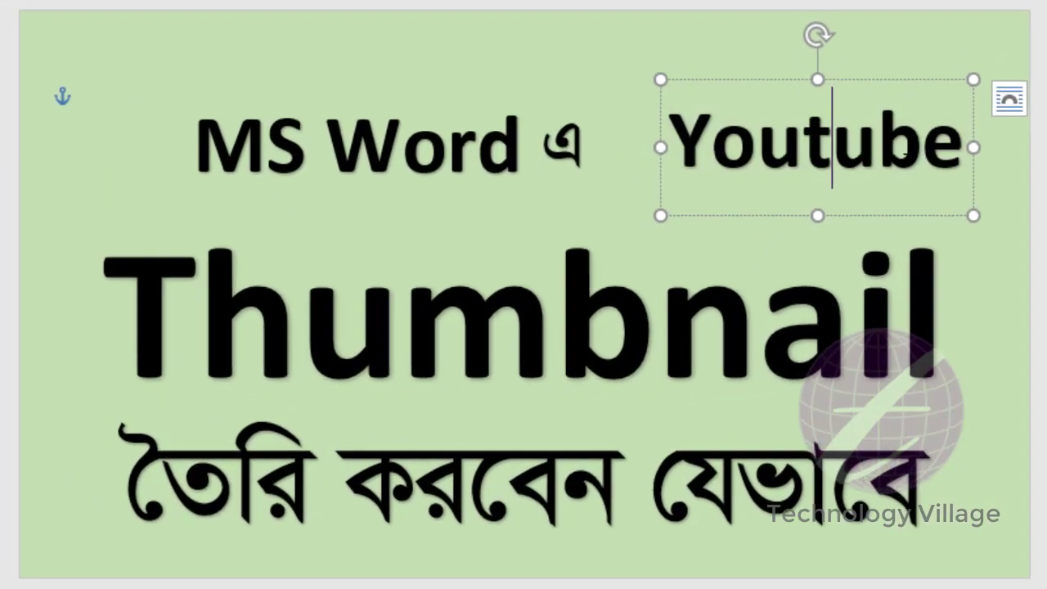
drag(939, 75, 957, 96)
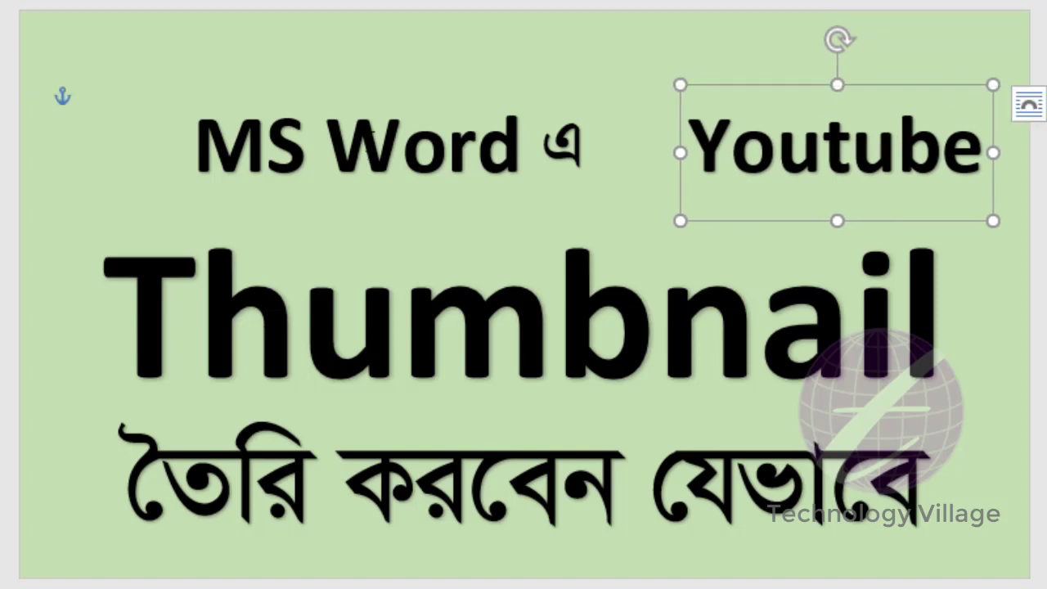
click(374, 135)
drag(392, 98, 374, 87)
Nudge the Thumbnail and Bengali line boxes three steps up and two steps right.
click(556, 286)
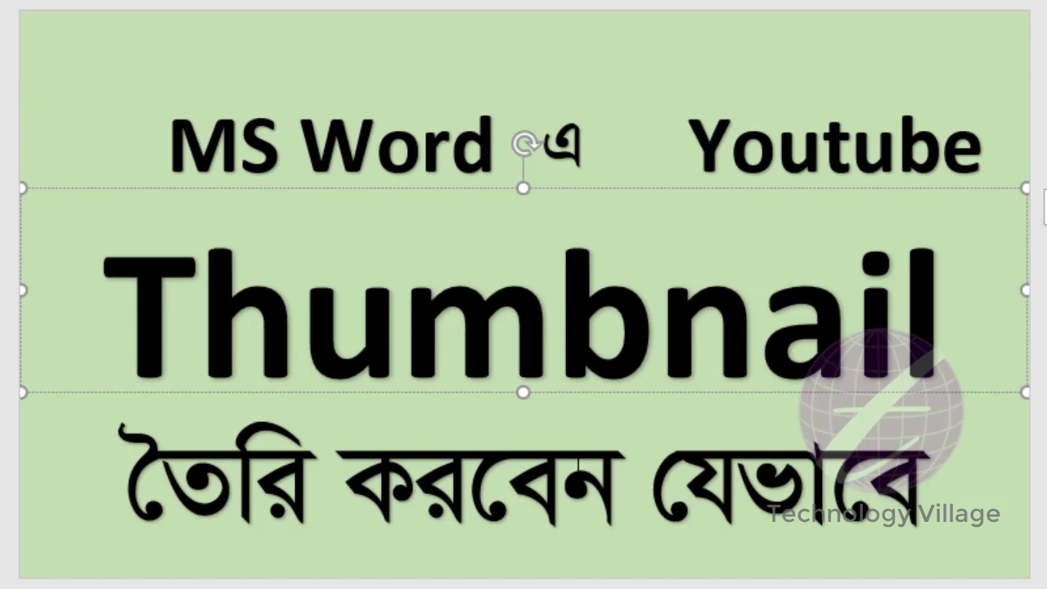
shift+click(524, 475)
key(Up)
key(Up)
key(Up)
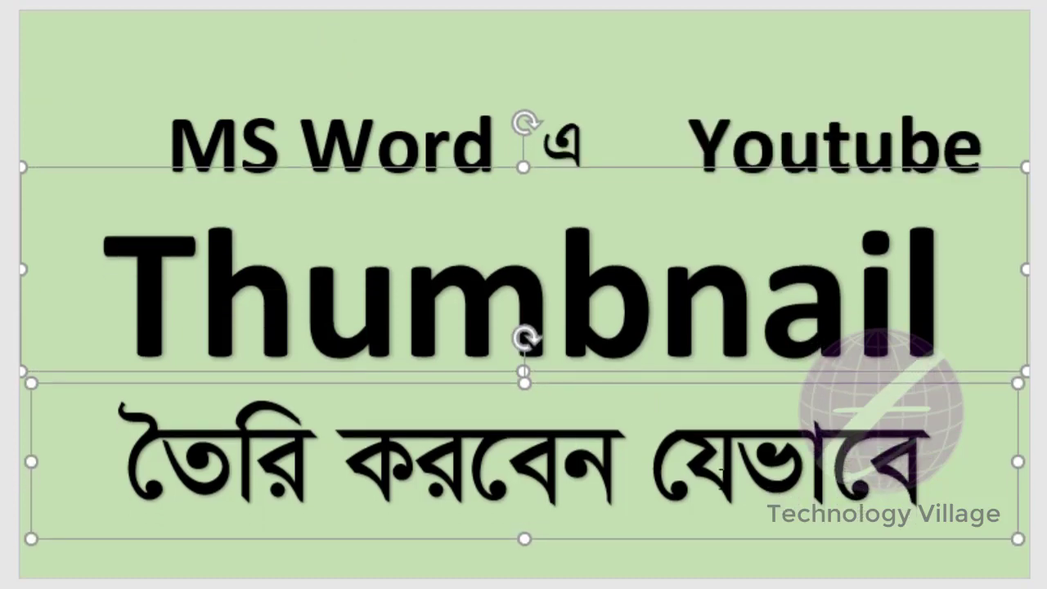
key(Up)
key(Up)
key(Up)
key(Up)
key(Up)
key(Up)
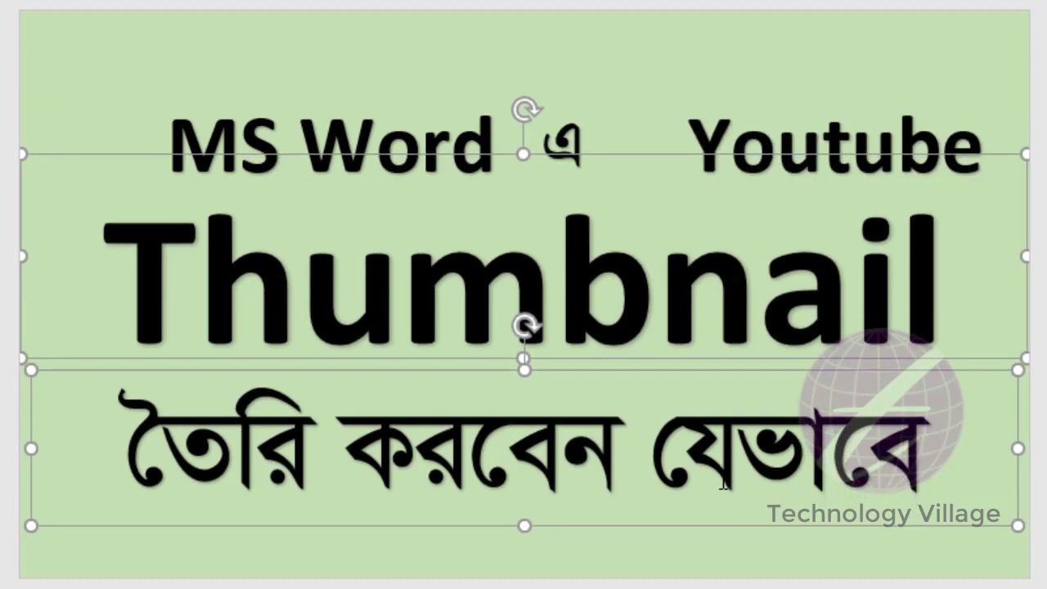
key(Up)
key(Up)
key(Up)
key(Up)
key(Right)
key(Right)
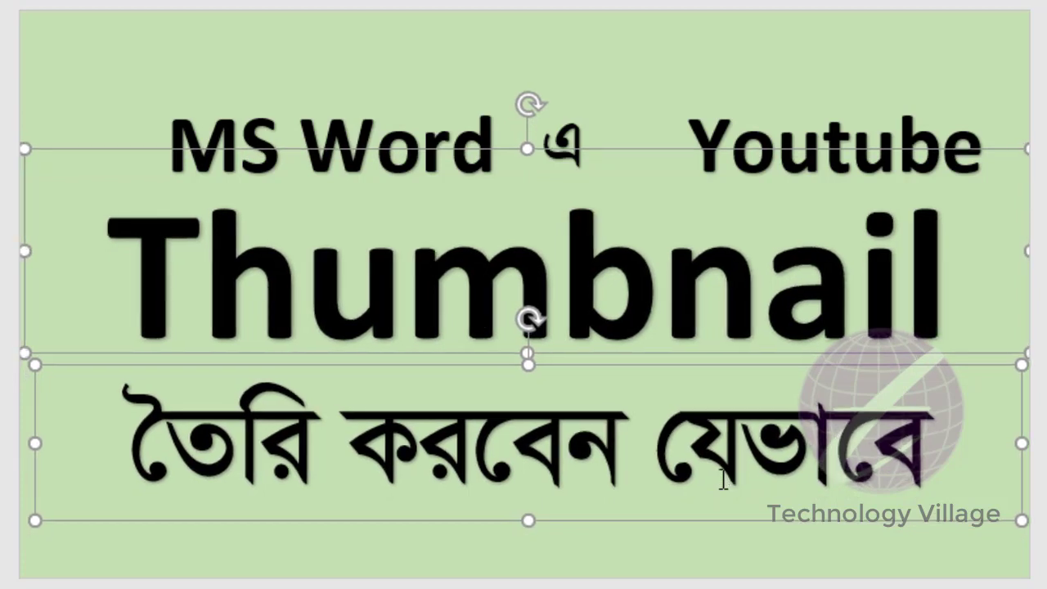
key(Right)
key(Right)
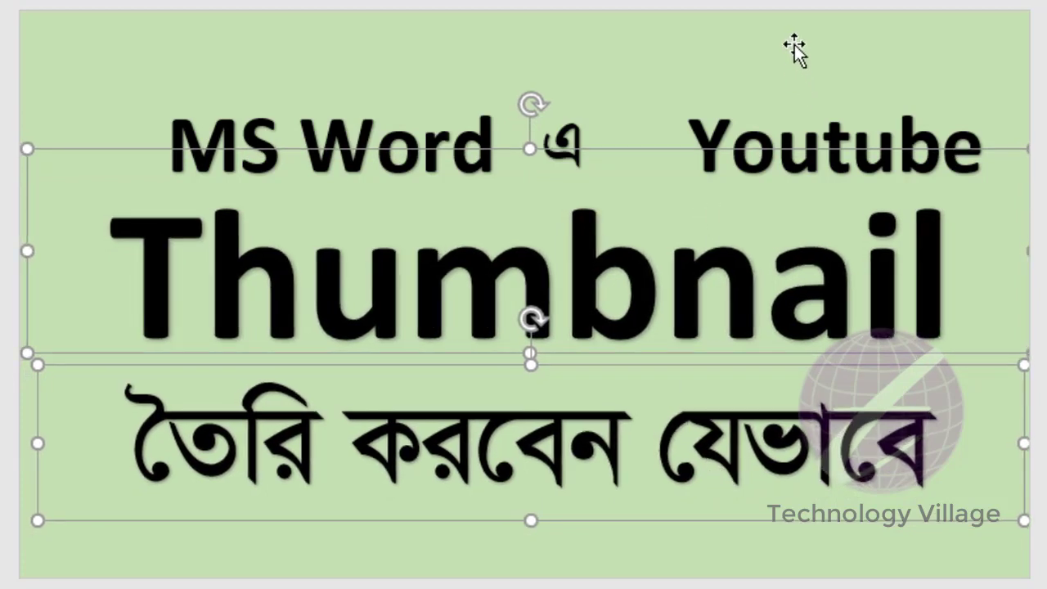
click(566, 52)
Nudge the এ box three steps left and the MS Word heading two steps right.
click(571, 146)
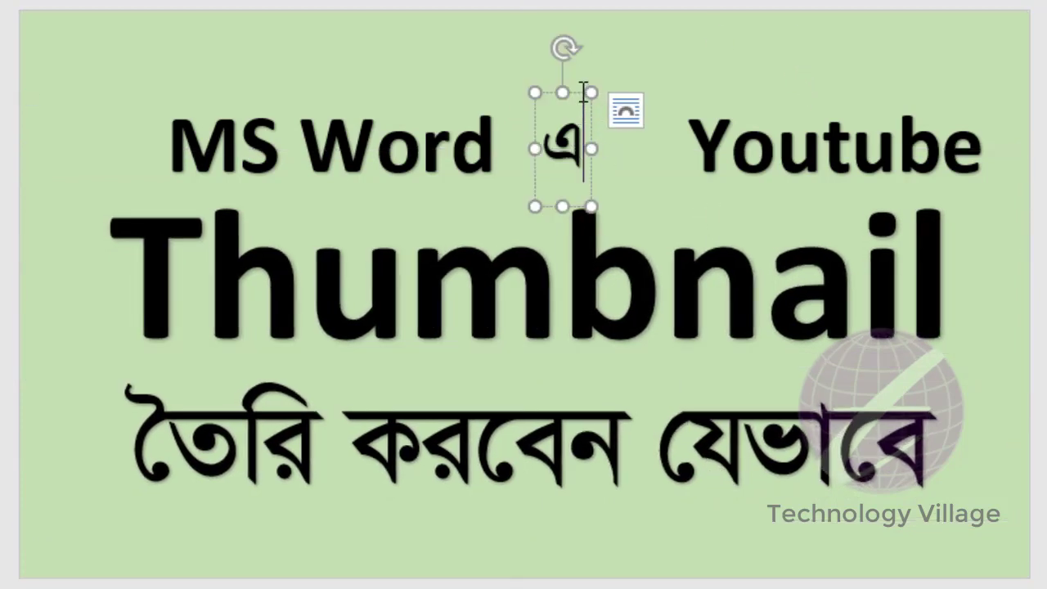
key(Left)
key(Left)
key(Left)
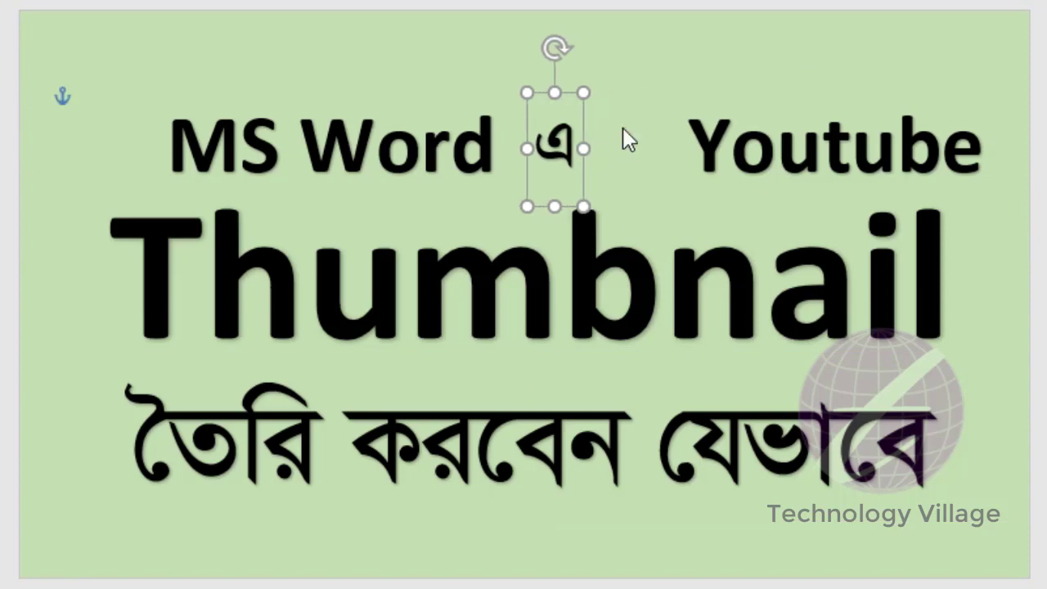
key(Left)
key(Left)
key(Left)
key(Left)
key(Left)
key(Left)
key(Left)
key(Left)
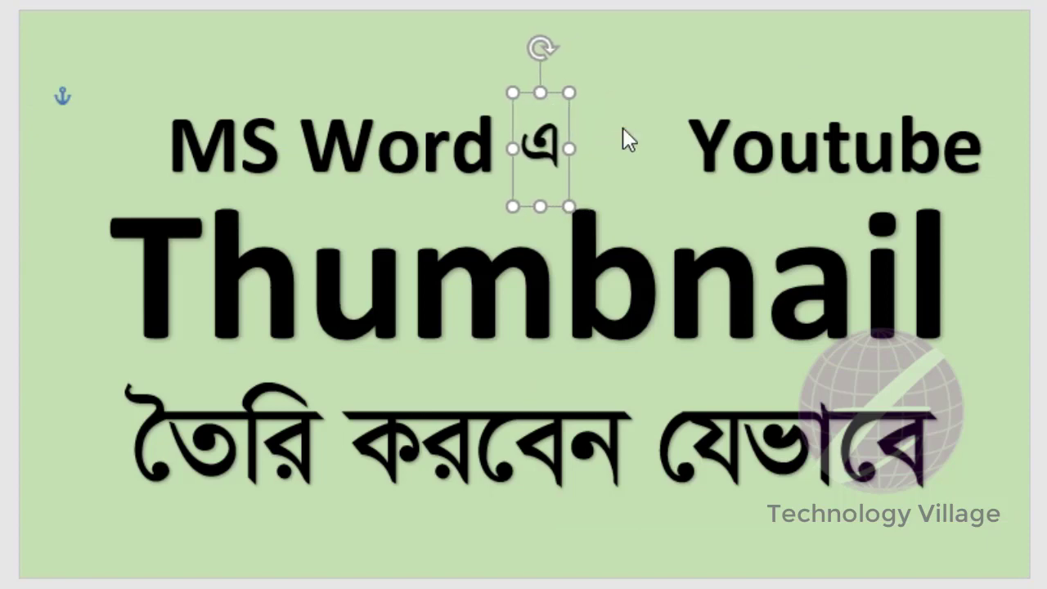
key(Left)
key(Left)
key(Left)
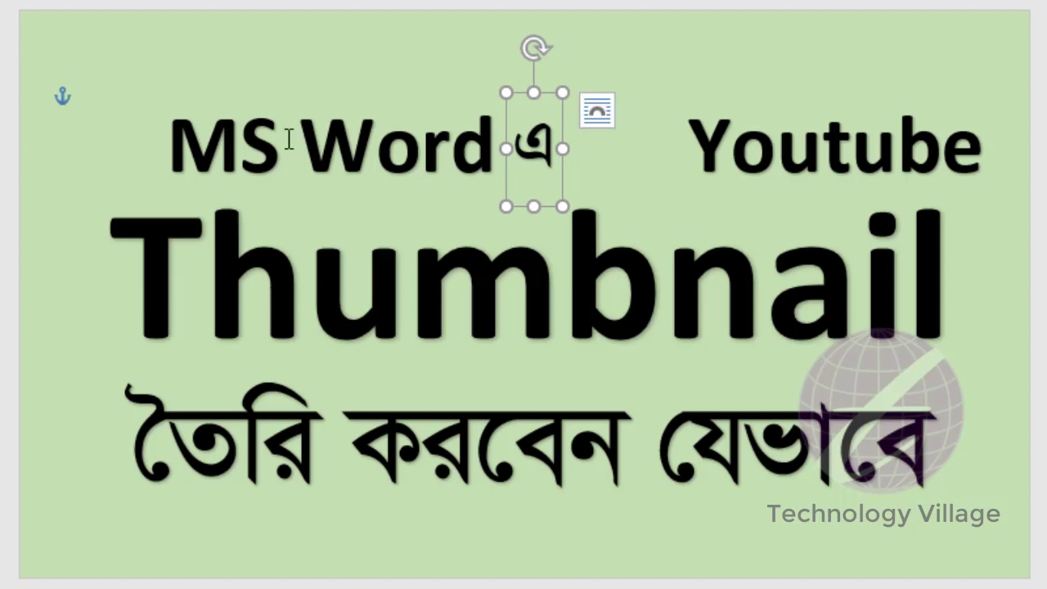
click(266, 143)
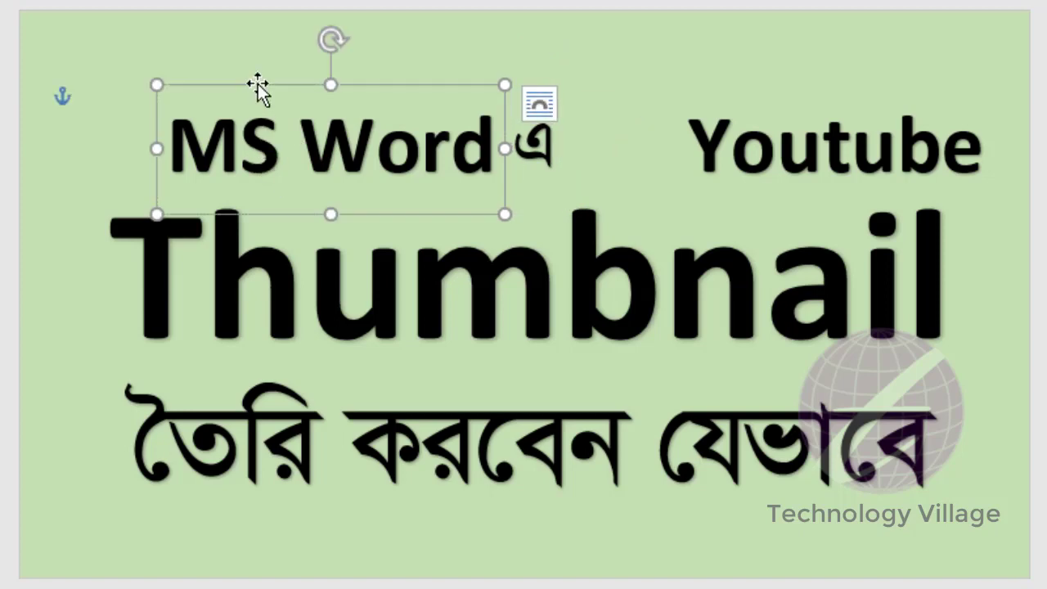
click(257, 83)
key(Right)
key(Right)
key(Right)
key(Right)
key(Right)
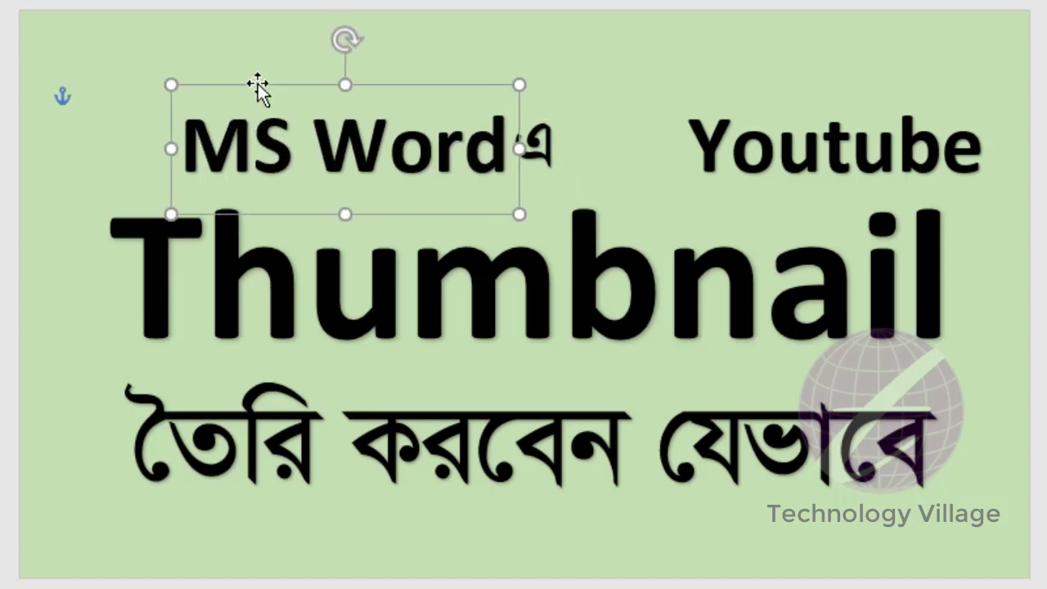
key(Right)
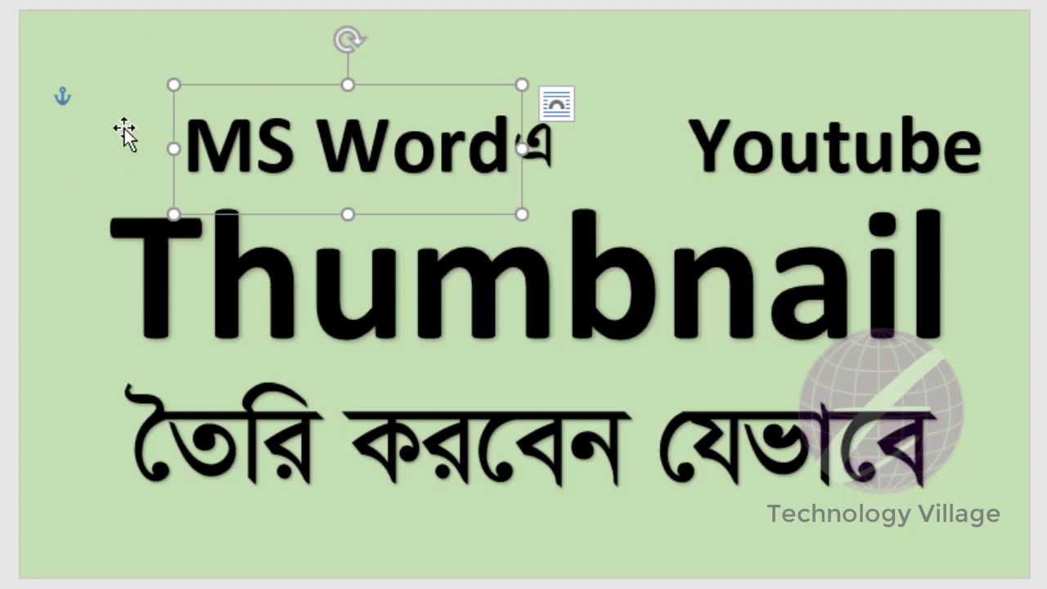
Nudge the এ box two steps right, then select all the Thumbnail text.
click(95, 94)
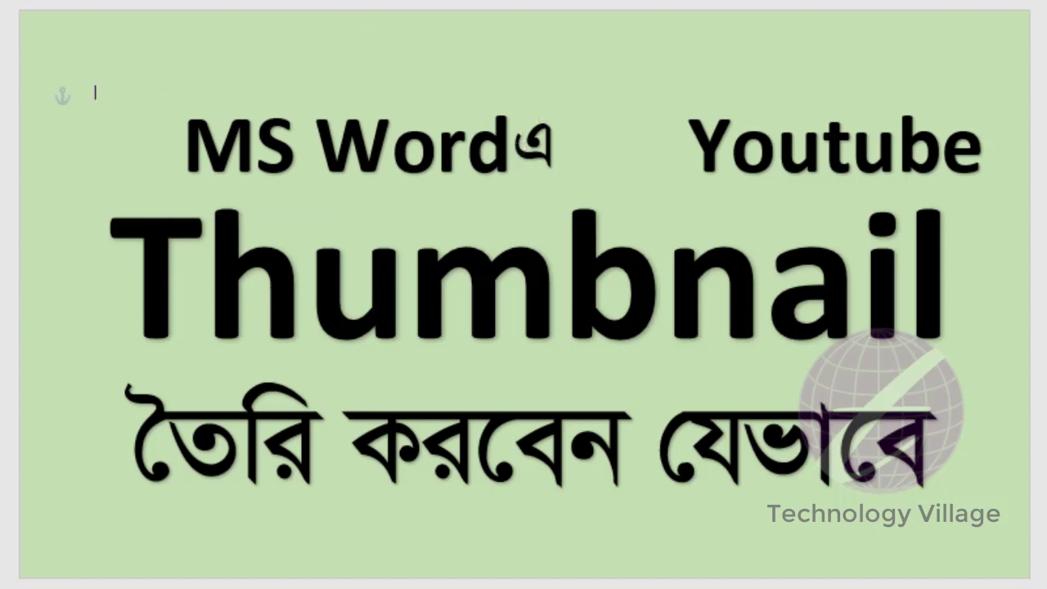
click(555, 147)
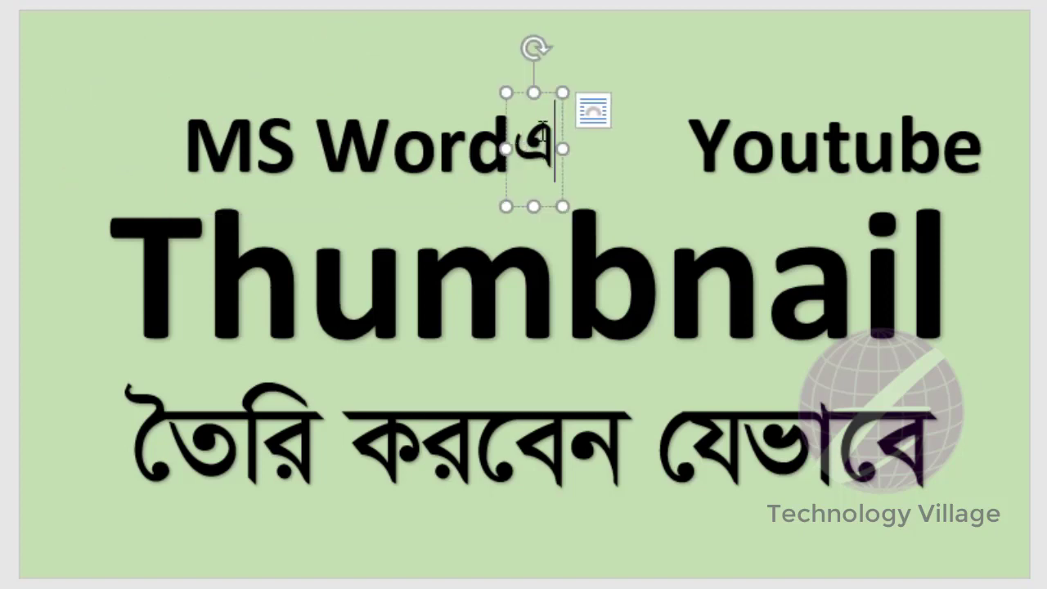
click(545, 93)
key(Right)
key(Right)
key(Right)
key(Right)
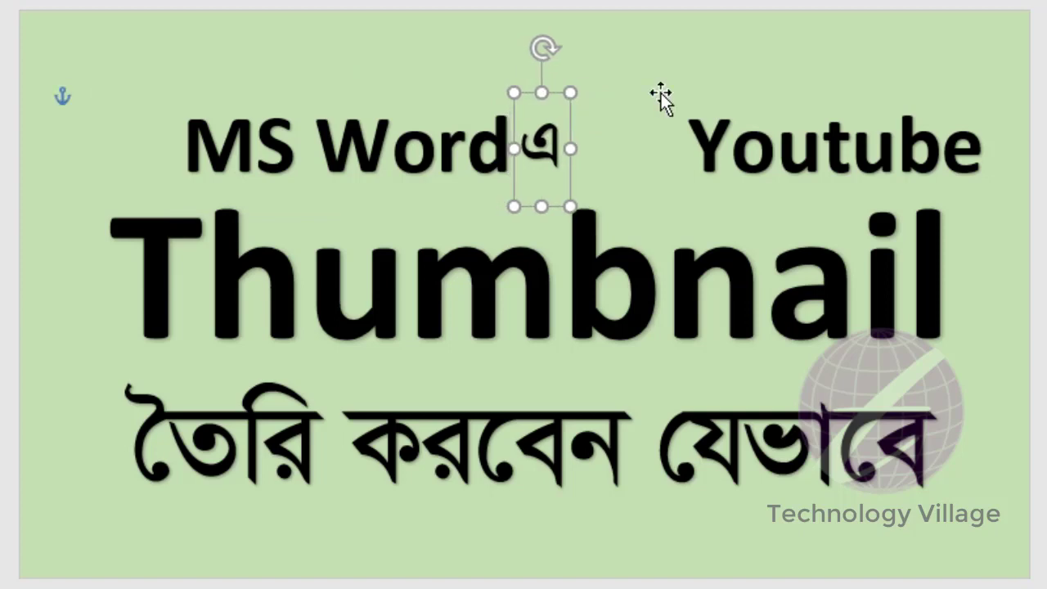
key(Right)
key(Right)
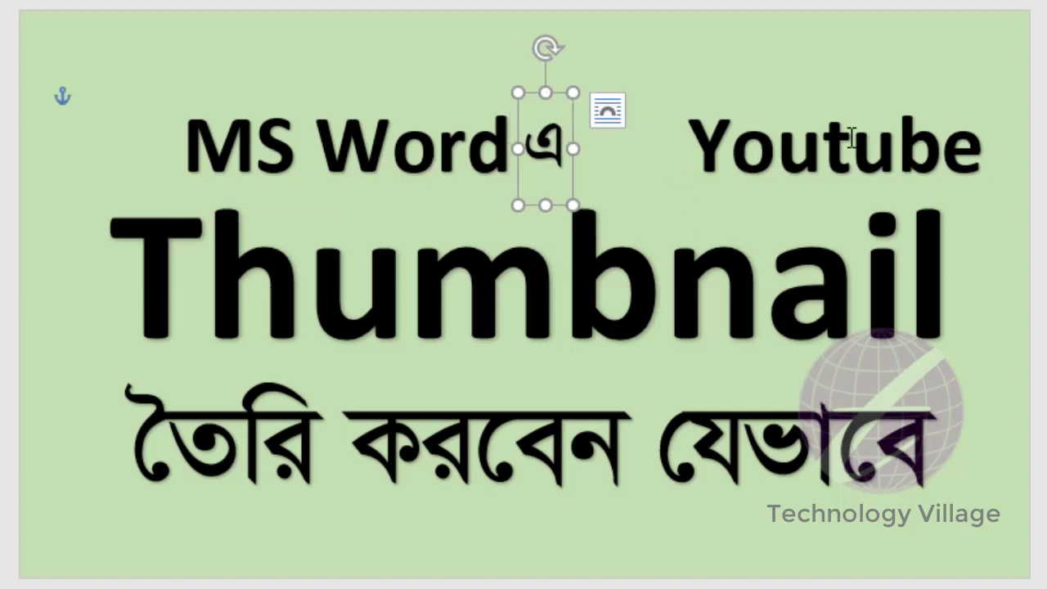
click(851, 131)
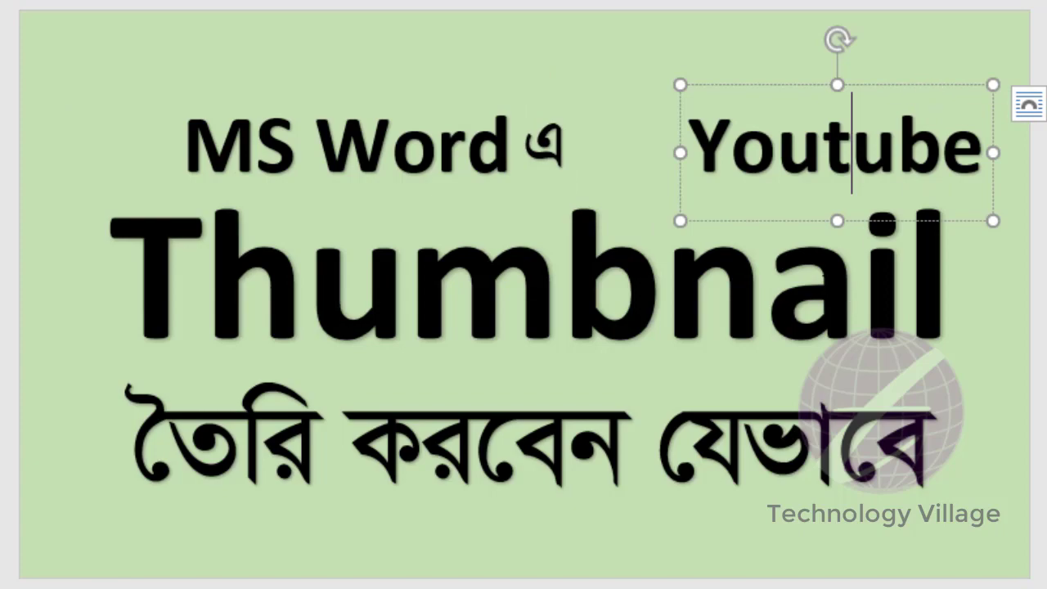
click(720, 286)
key(ctrl+a)
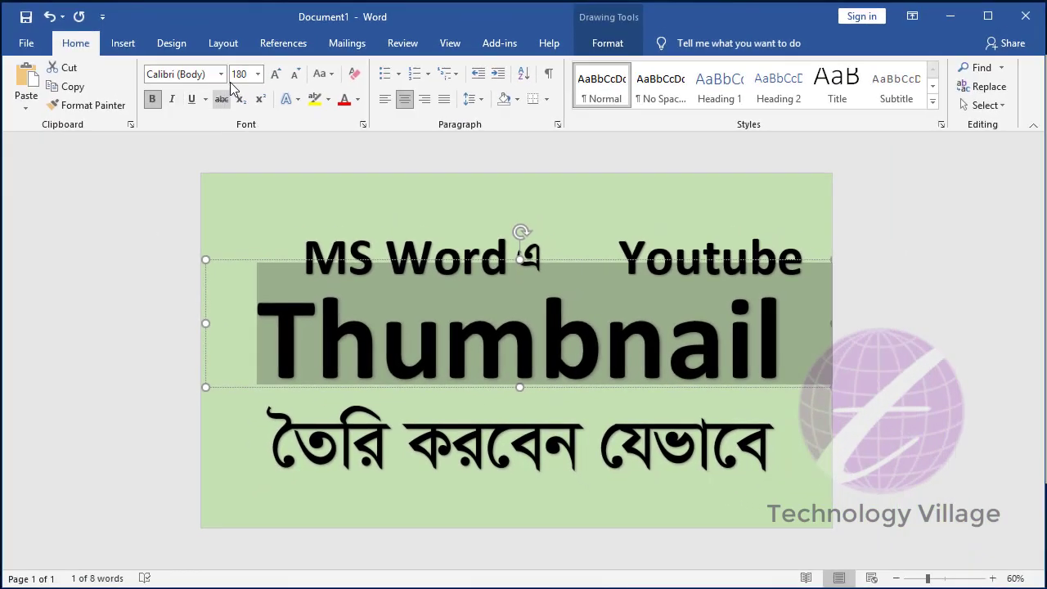
Set the Thumbnail text to 200 pt and extend its text box downward.
click(254, 74)
text(200)
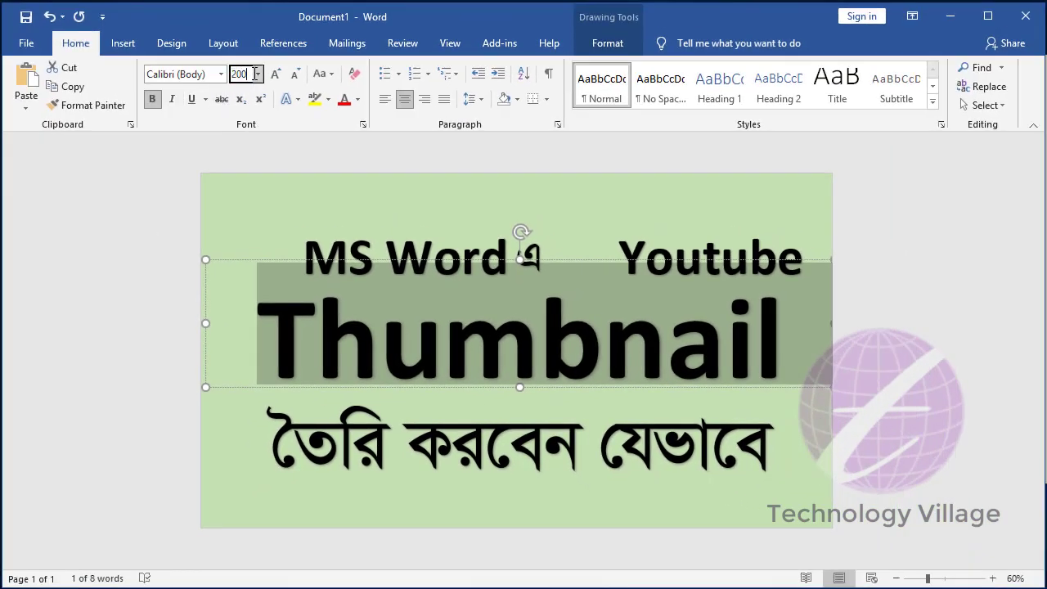
key(Return)
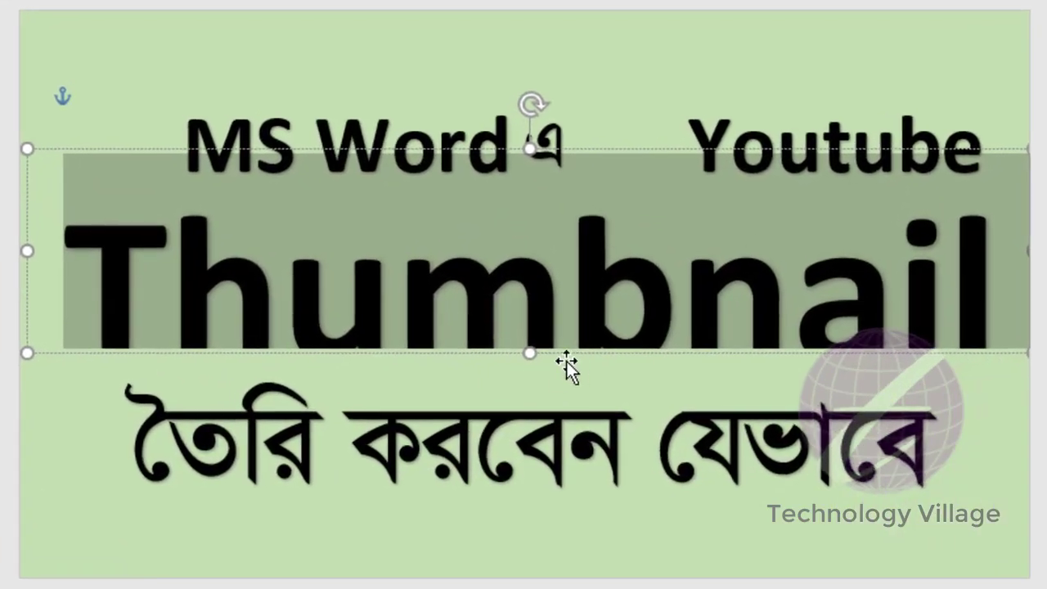
drag(530, 353, 528, 382)
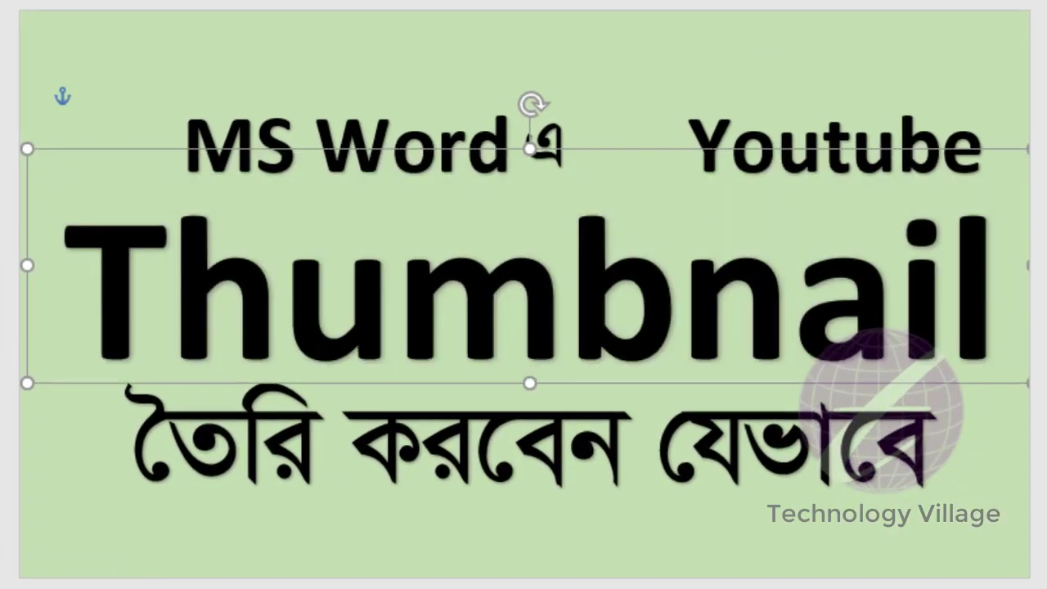
click(1022, 304)
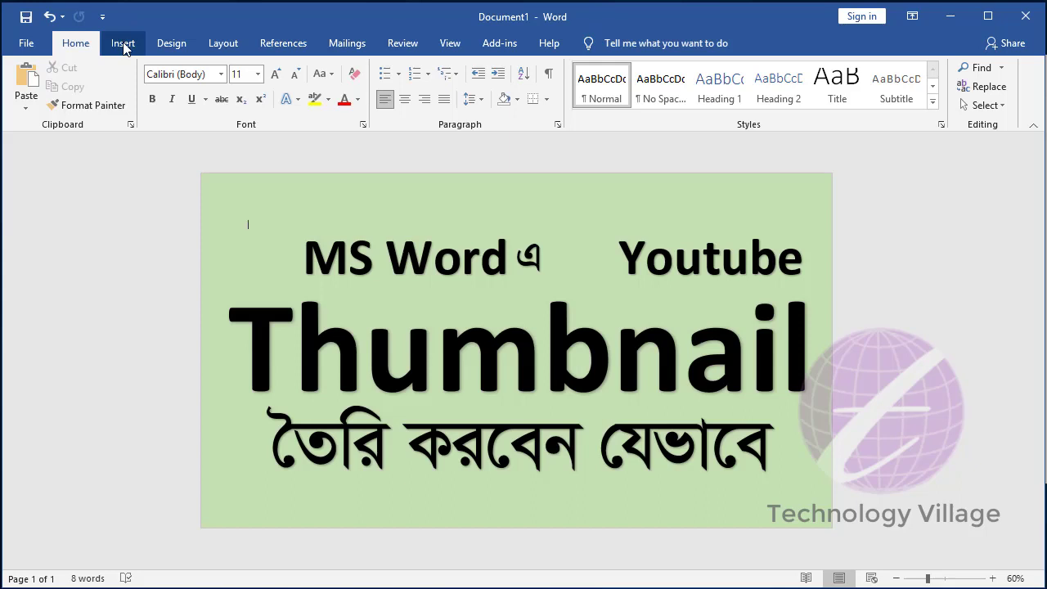
Insert the picture microsoft-word-2013.jpg from this device.
click(124, 44)
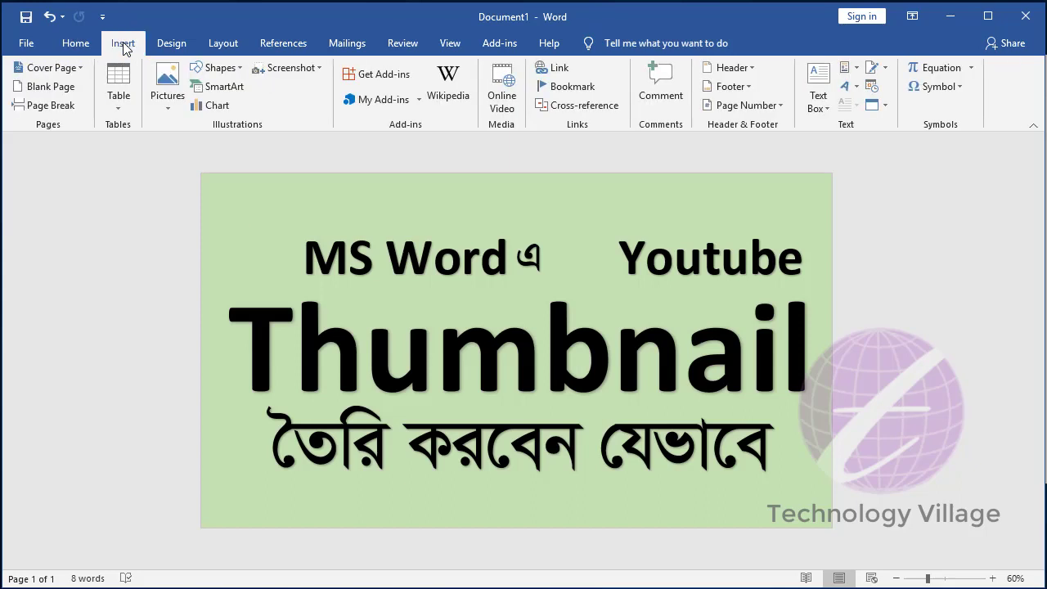
click(164, 100)
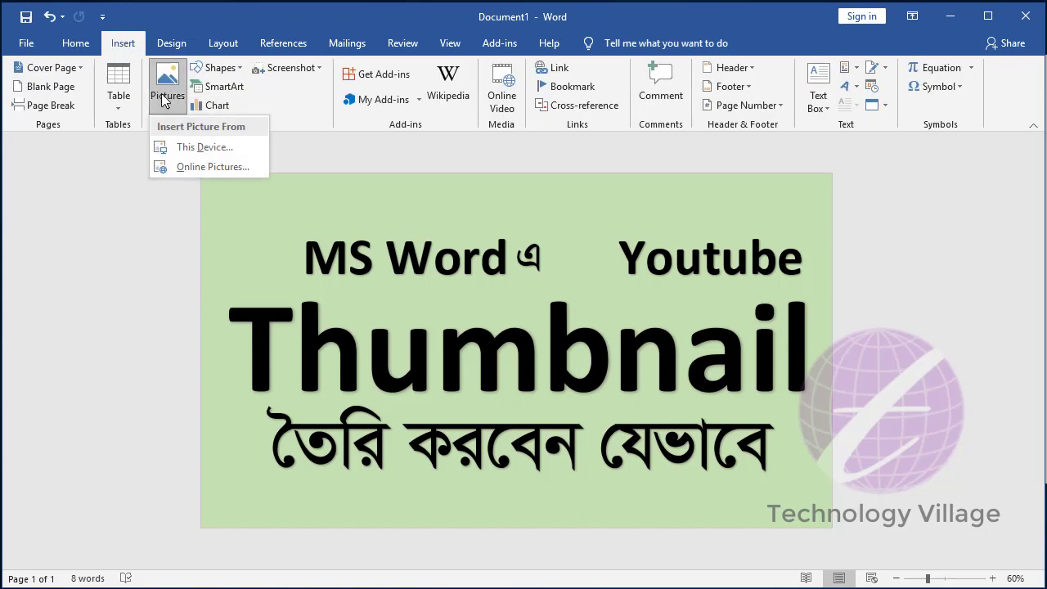
click(222, 148)
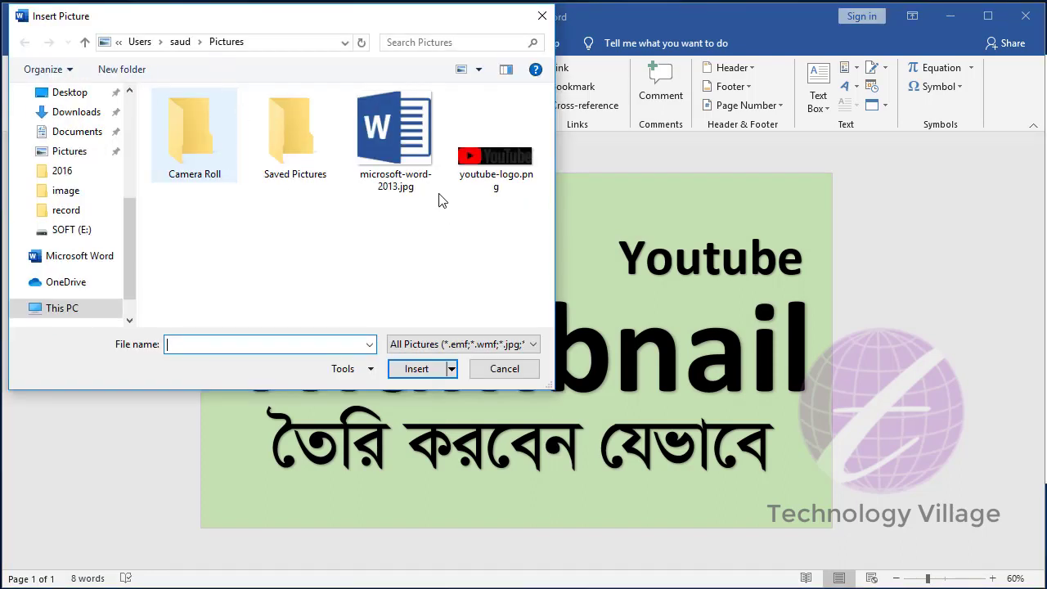
click(395, 131)
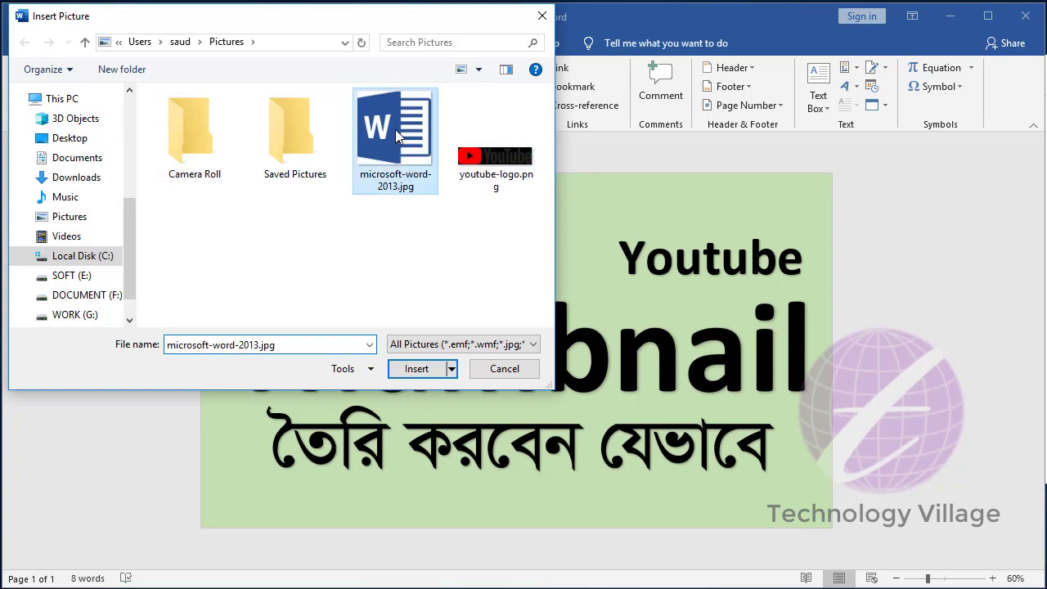
click(417, 369)
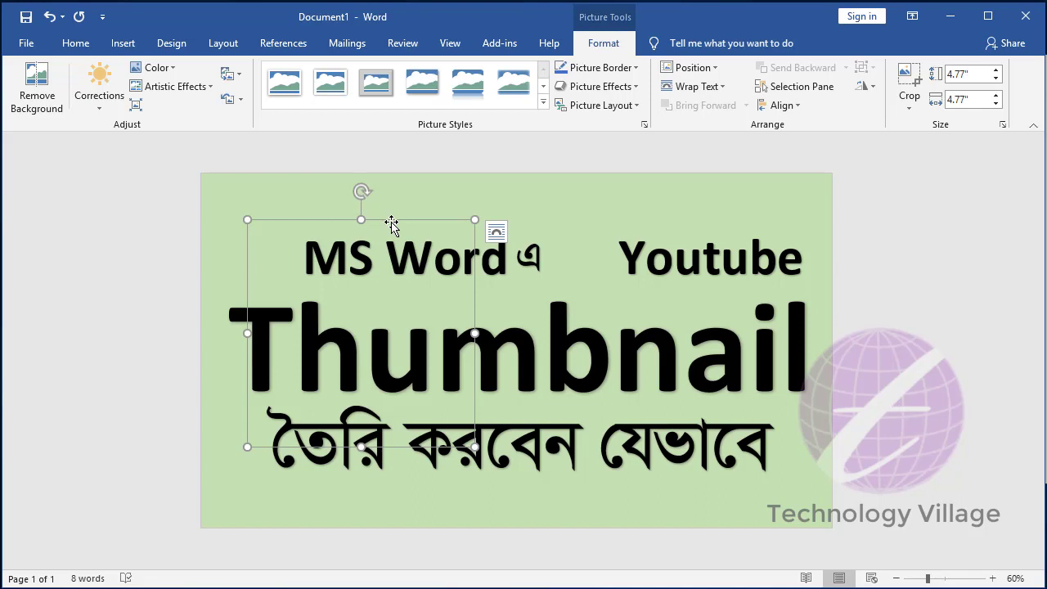
Set the Word logo picture's wrapping to In Front of Text.
click(714, 86)
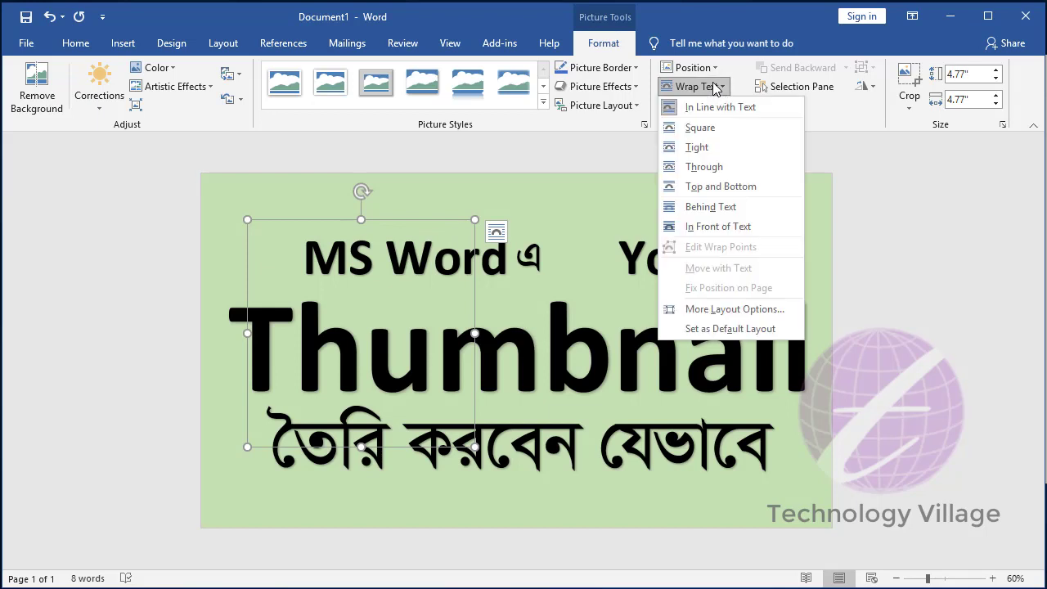
click(736, 227)
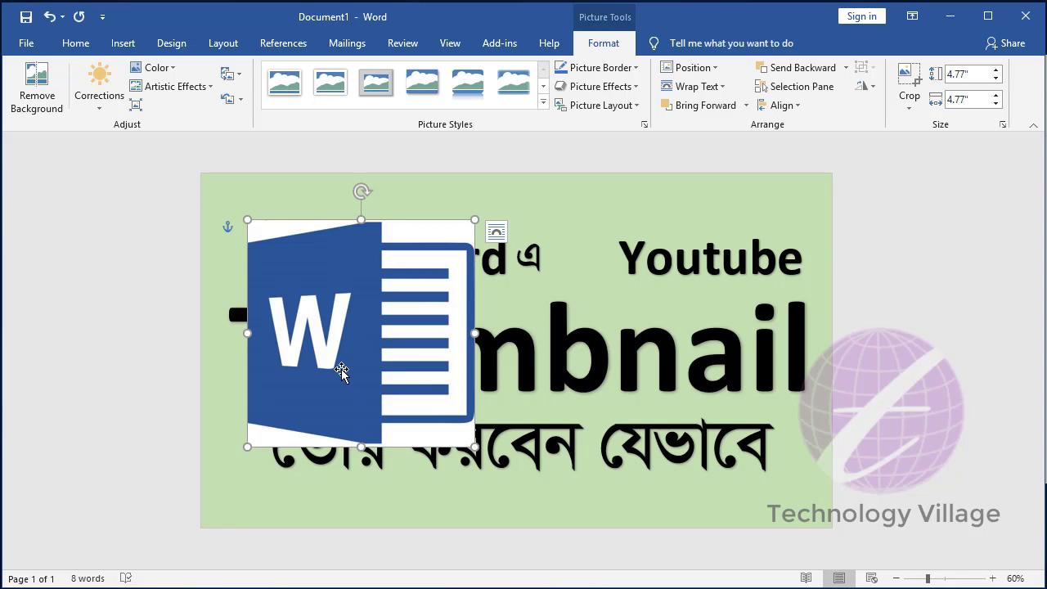
Remove the logo's white background, widening the kept area to cover the whole logo.
click(35, 107)
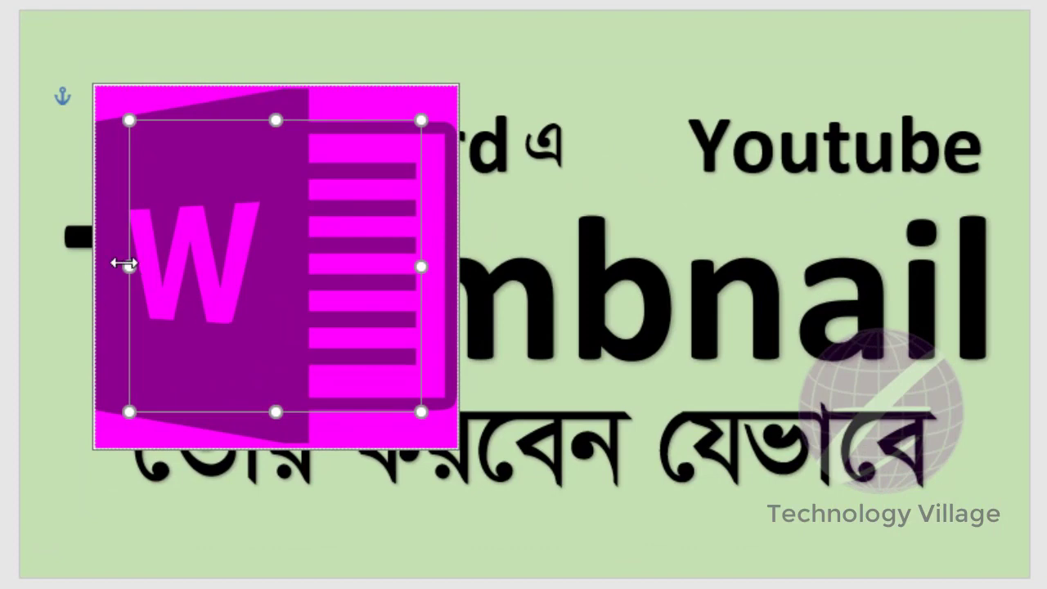
drag(124, 263, 90, 266)
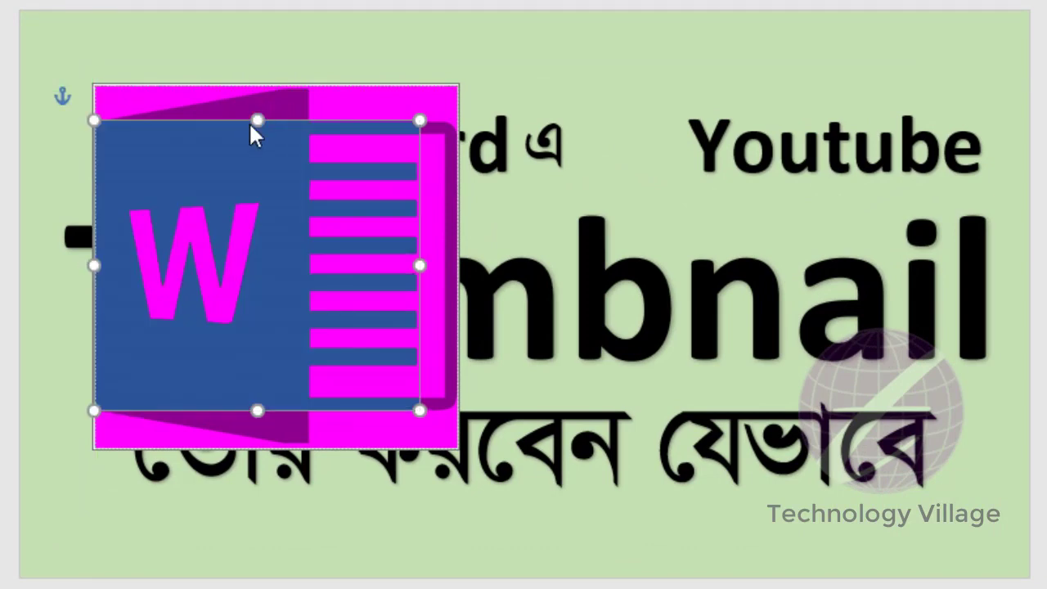
drag(257, 120, 305, 86)
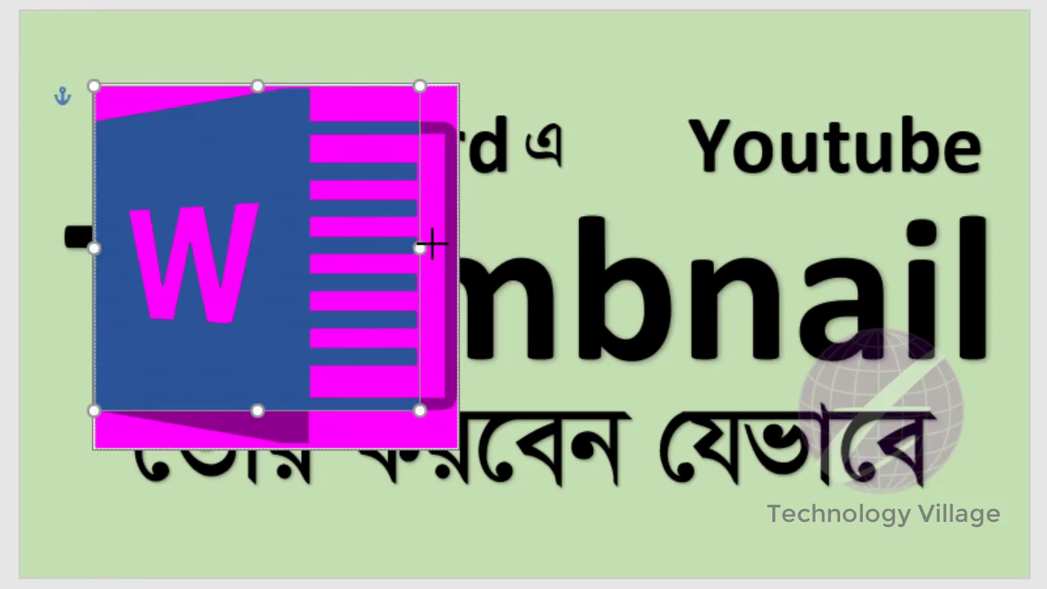
drag(431, 244, 446, 238)
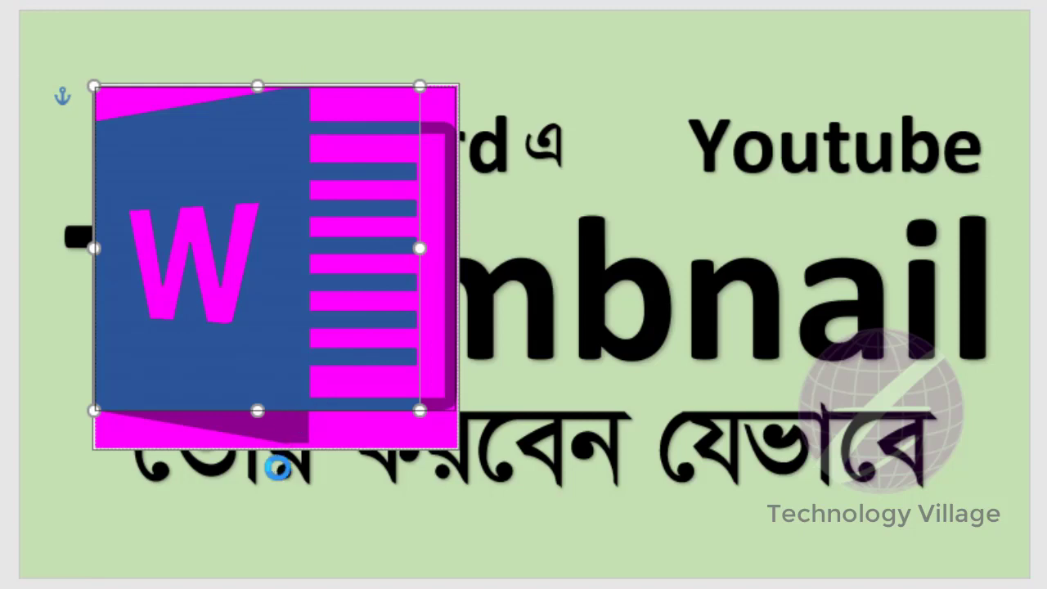
drag(274, 411, 268, 446)
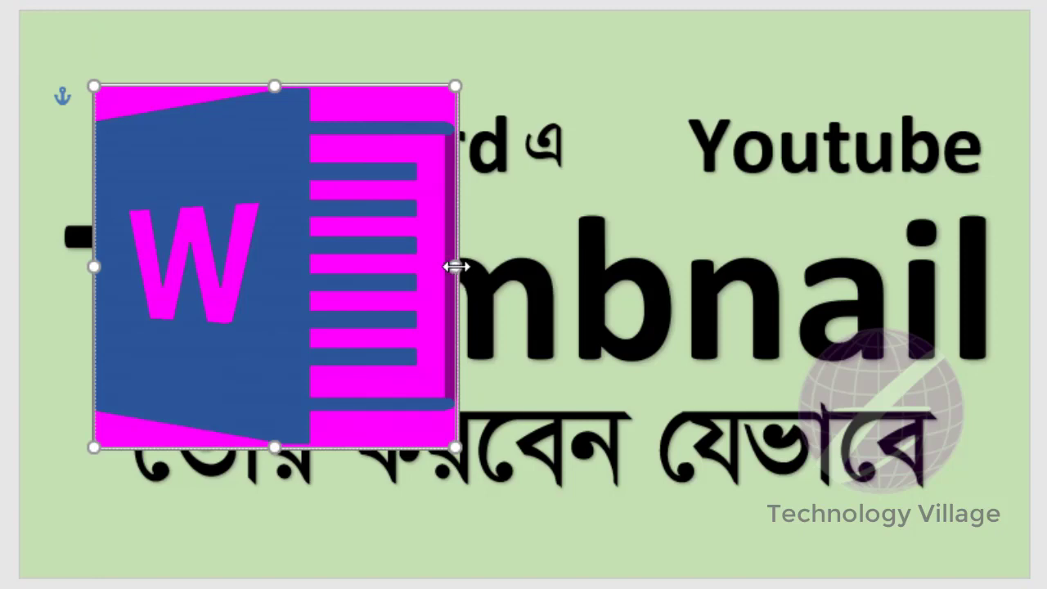
drag(456, 265, 458, 266)
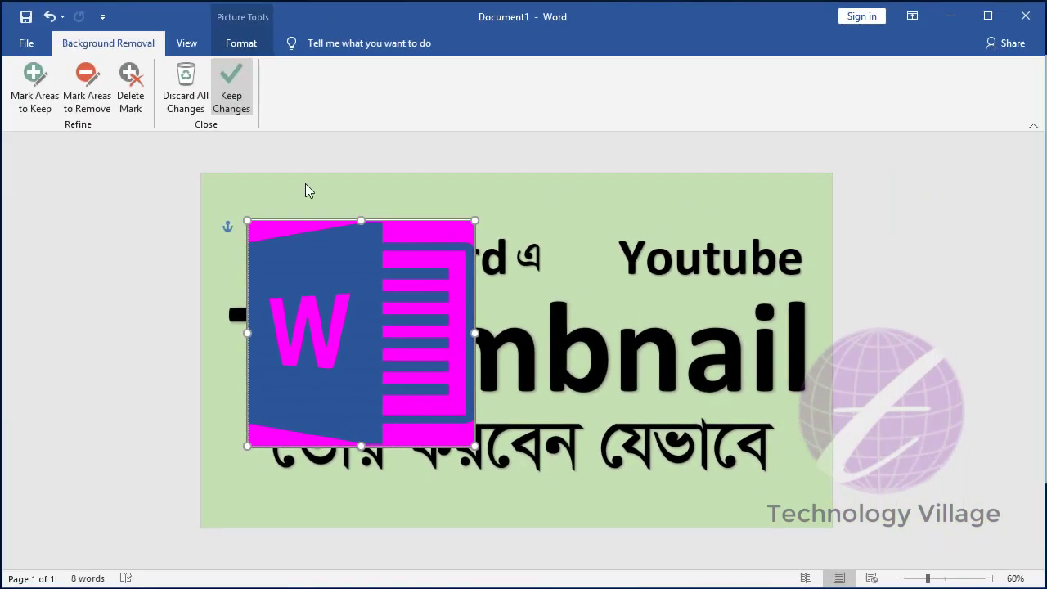
click(308, 190)
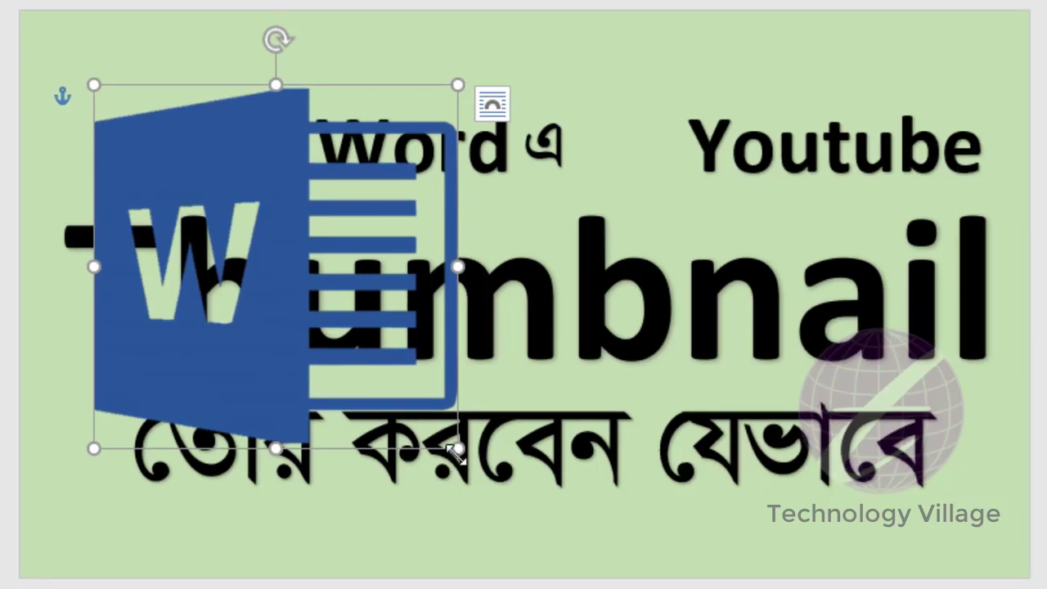
Shrink the Word logo and place it at the top left just before MS Word.
drag(455, 452, 164, 243)
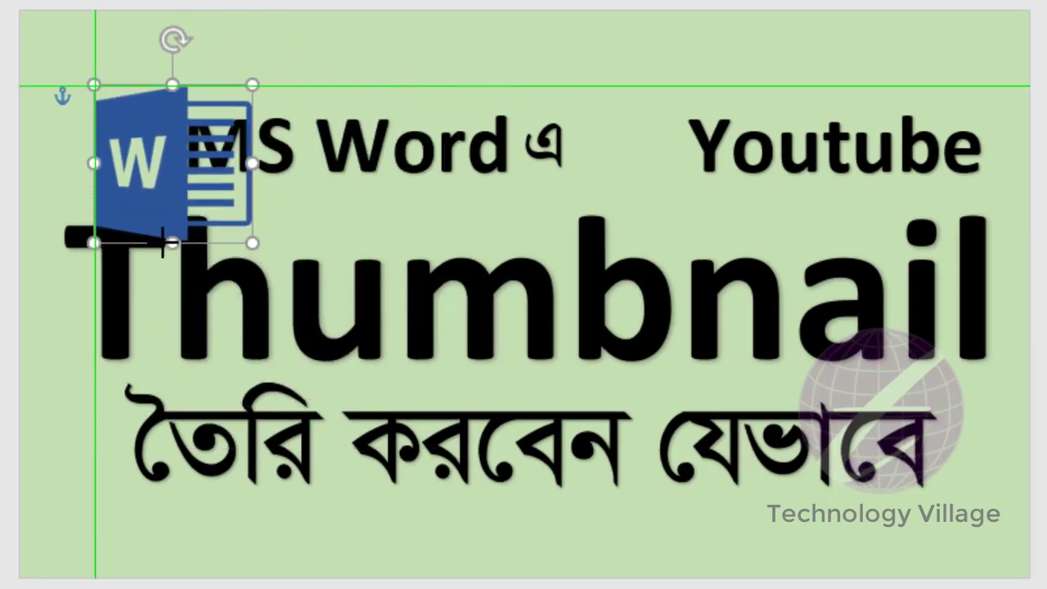
drag(175, 206, 108, 174)
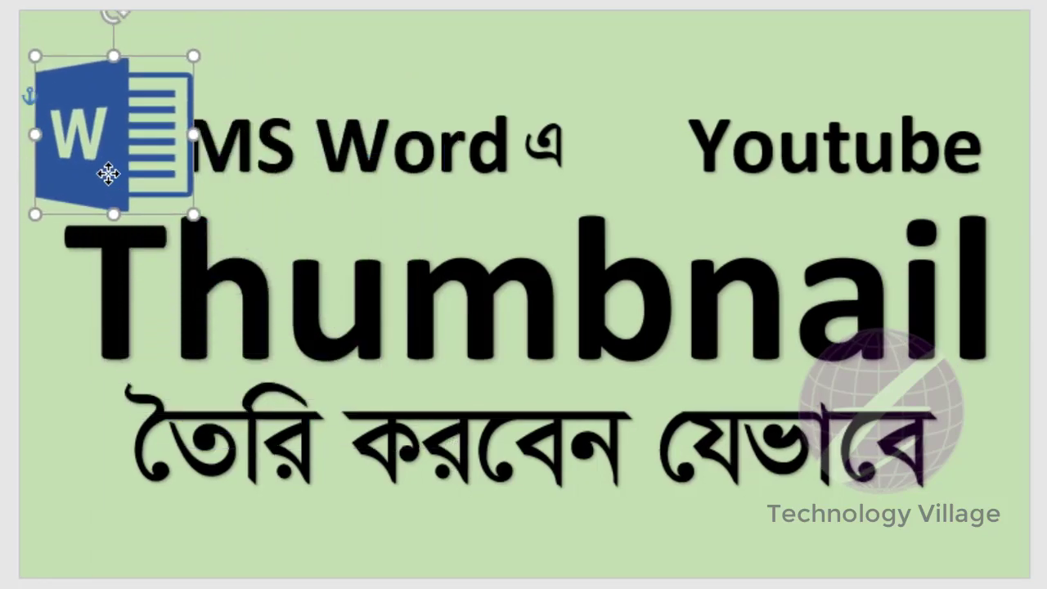
drag(193, 214, 154, 198)
drag(128, 149, 137, 166)
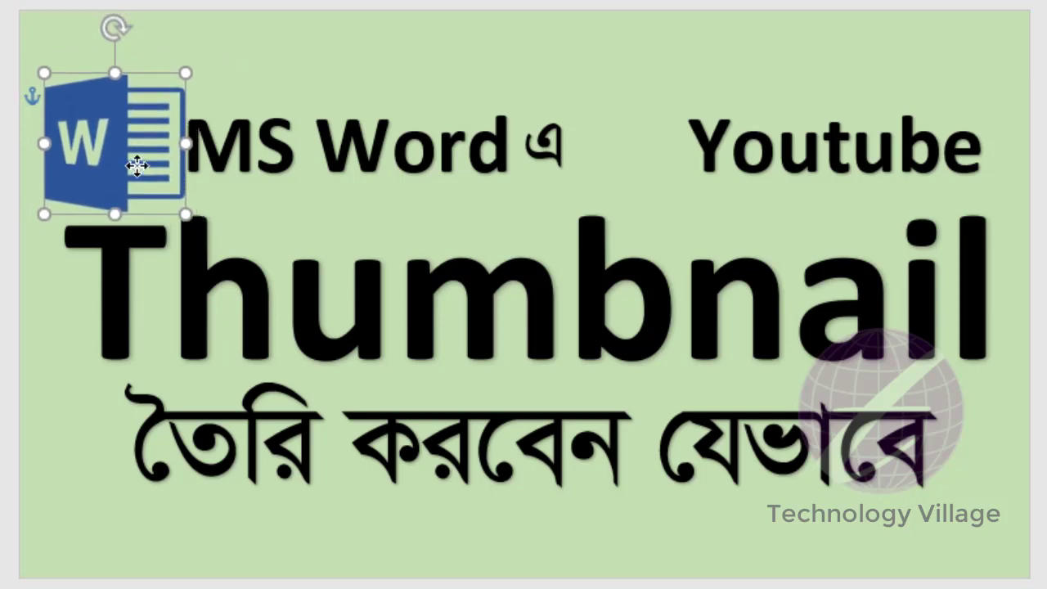
click(393, 155)
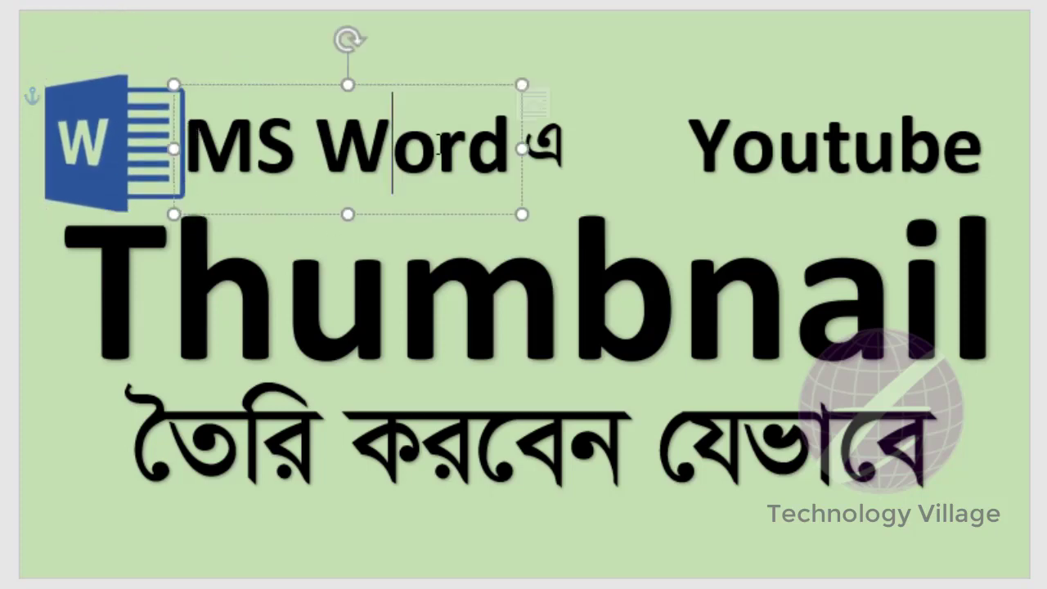
click(578, 37)
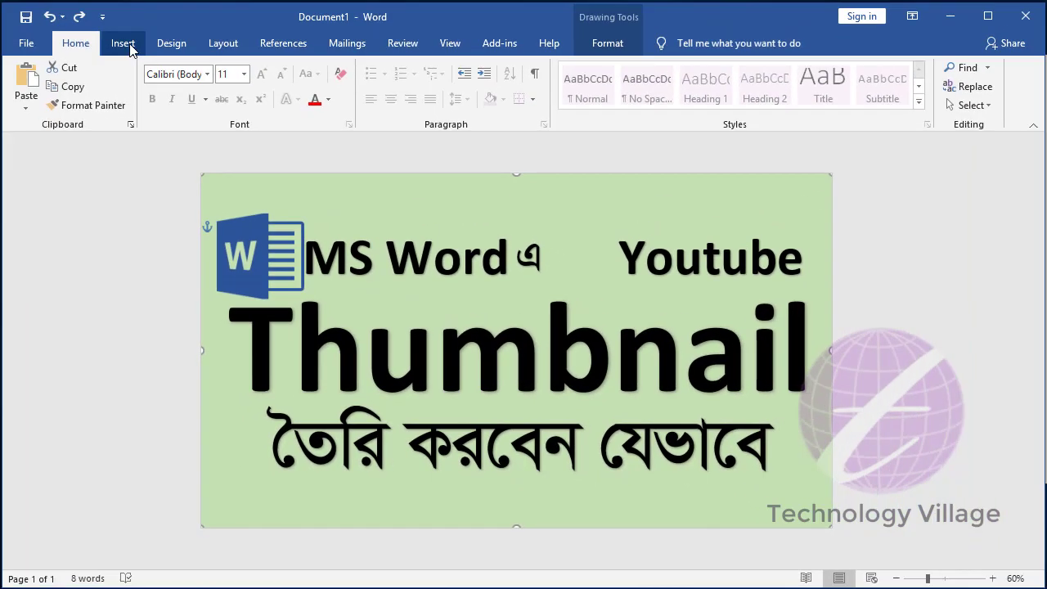
Insert the picture youtube-logo.png from this device.
click(131, 41)
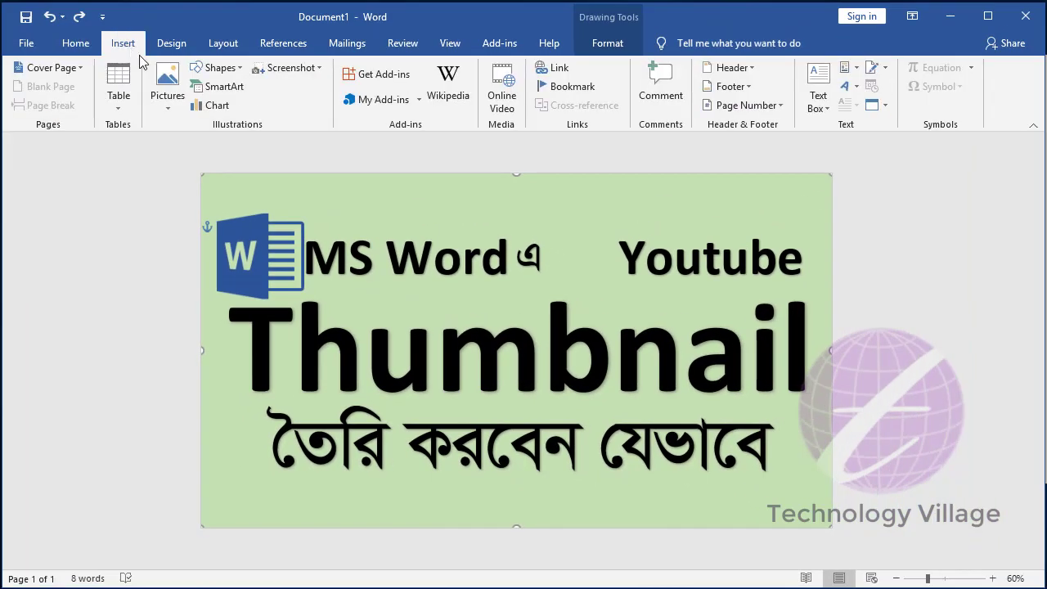
click(167, 85)
click(205, 148)
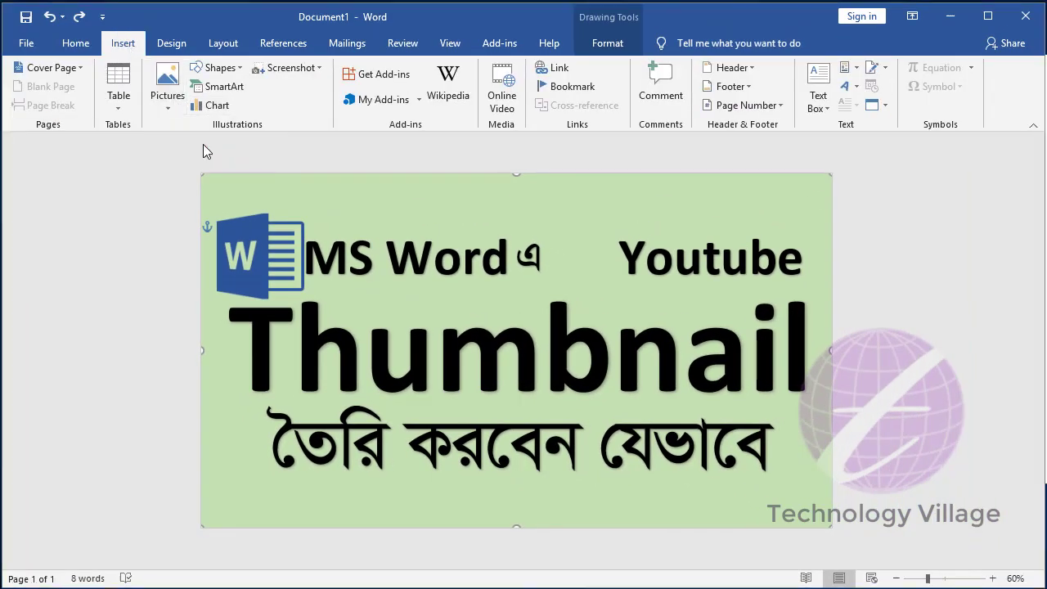
click(464, 155)
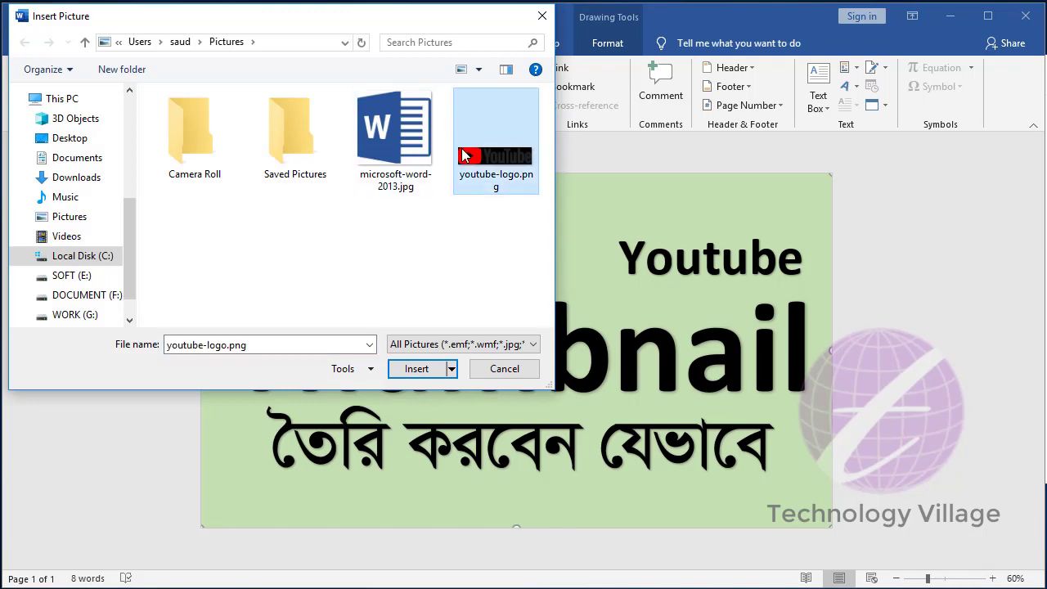
click(416, 368)
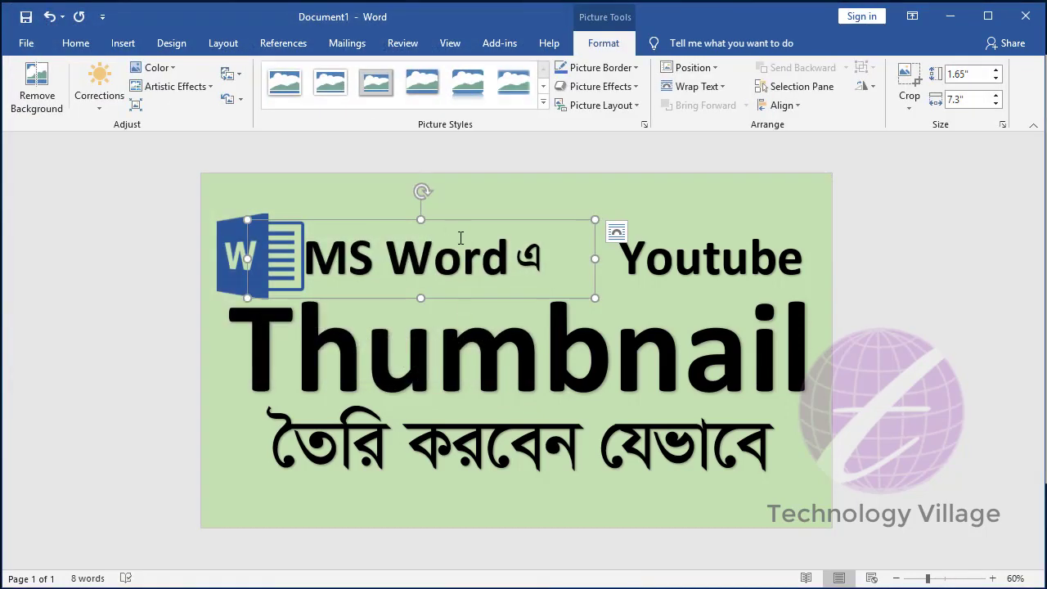
Set the YouTube logo to In Front of Text and crop it down to its play icon.
click(695, 86)
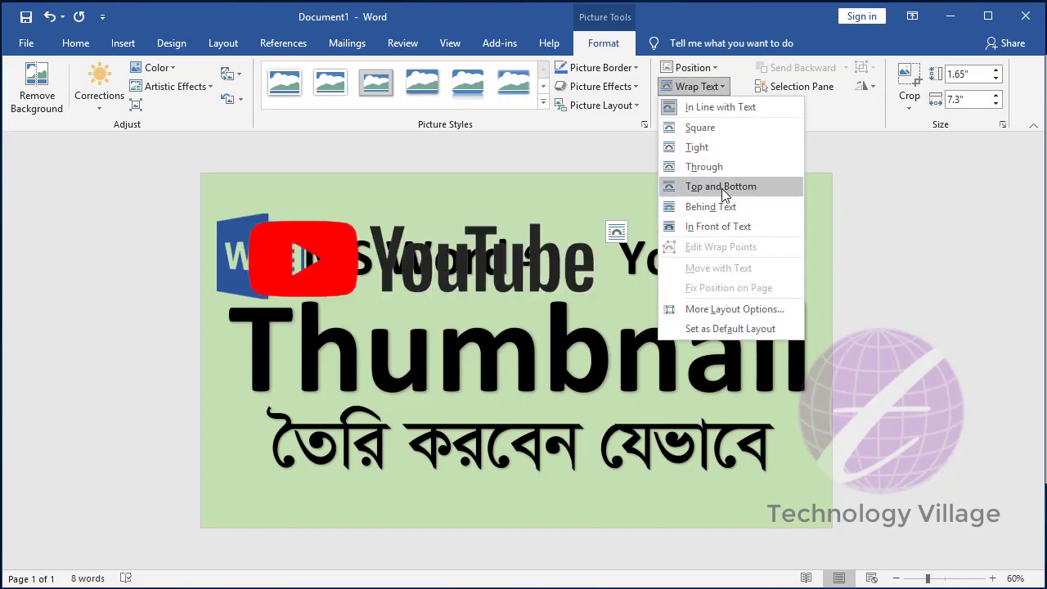
click(715, 226)
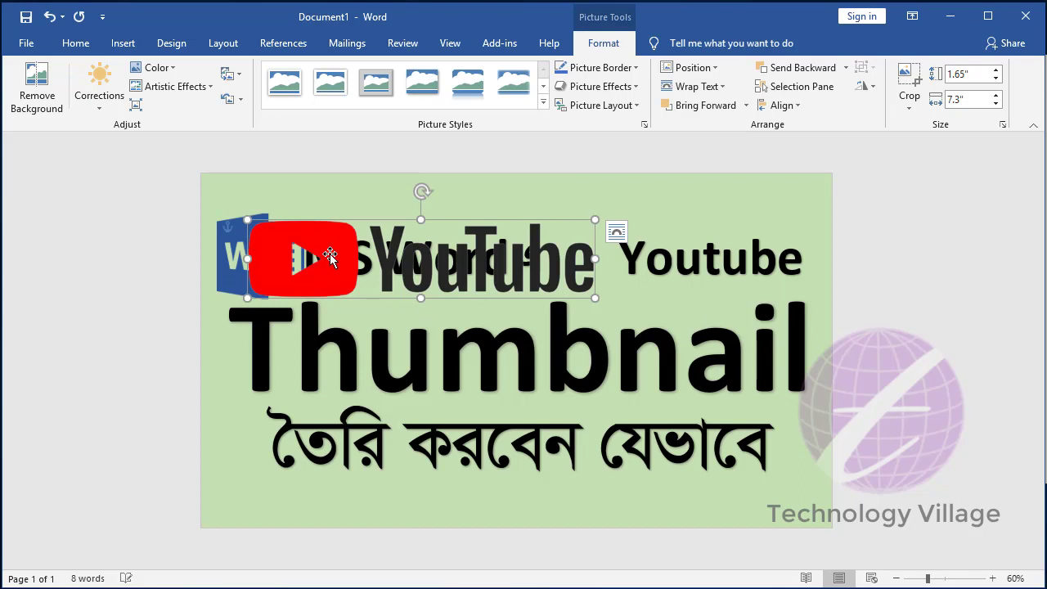
drag(419, 233, 438, 227)
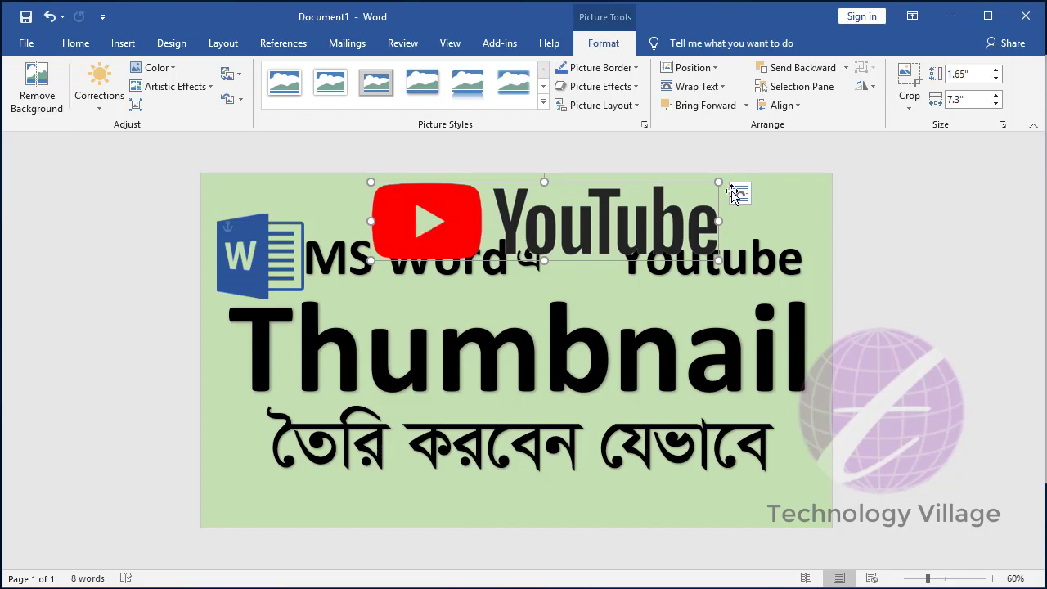
click(908, 82)
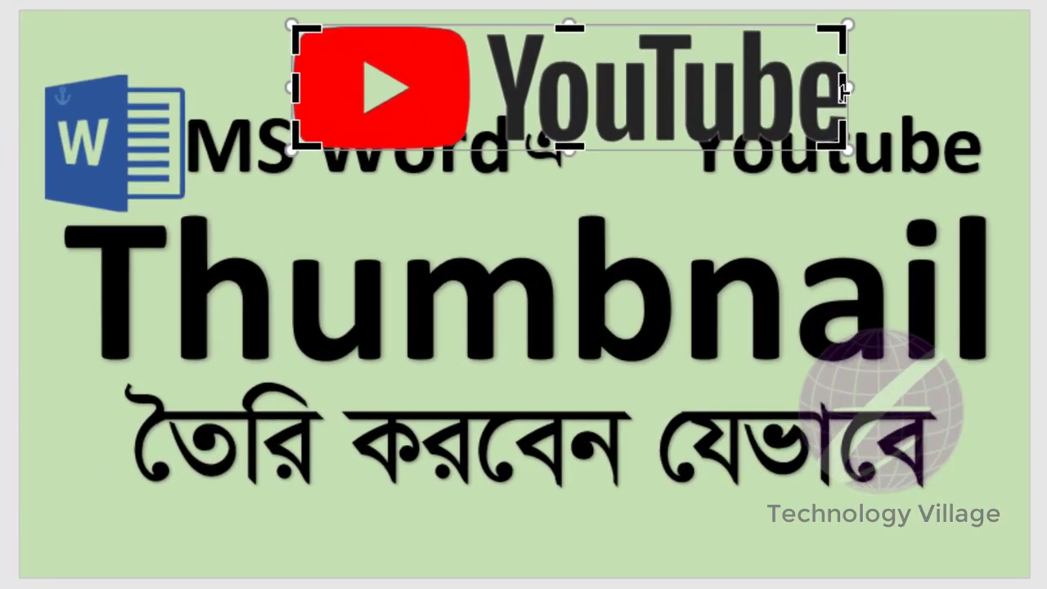
drag(843, 90, 479, 104)
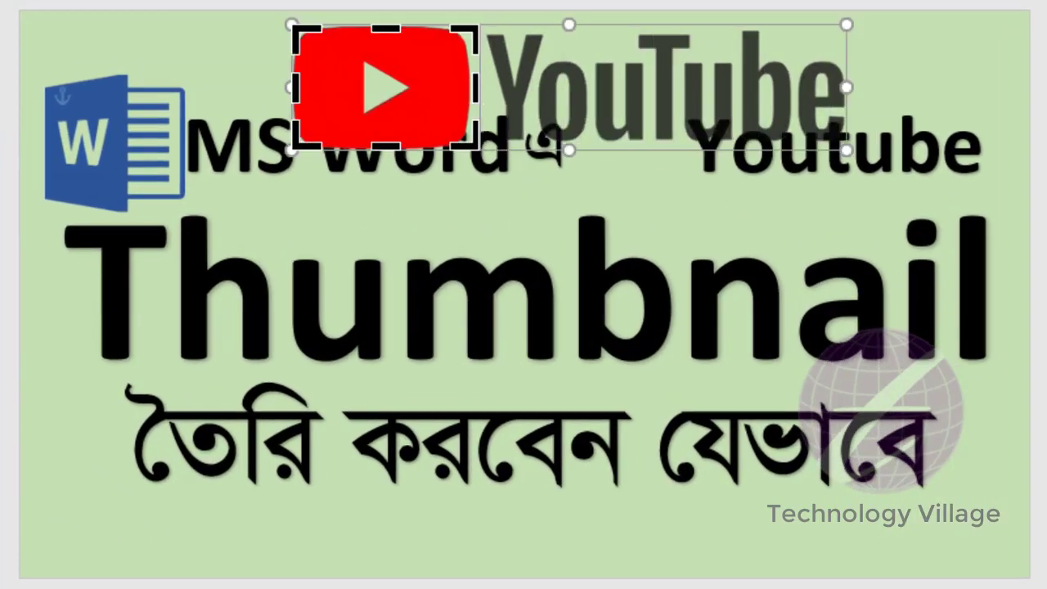
click(658, 179)
Move the play icon onto the title line and shrink it to fit between 'MS Word এ' and 'Youtube'.
click(413, 74)
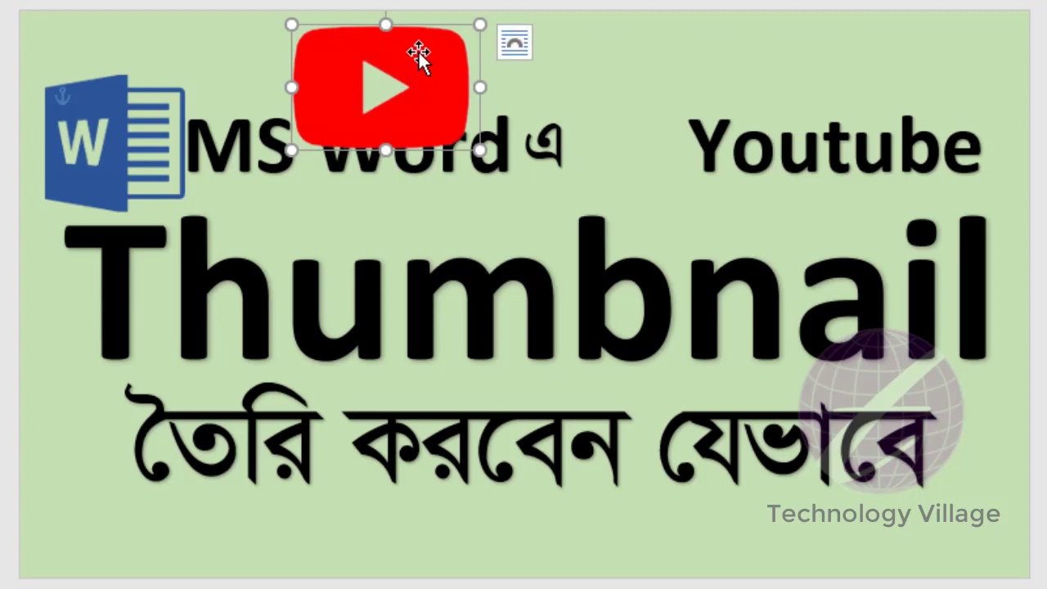
mouse_move(417, 65)
mouse_down()
mouse_move(702, 97)
mouse_move(690, 98)
mouse_up()
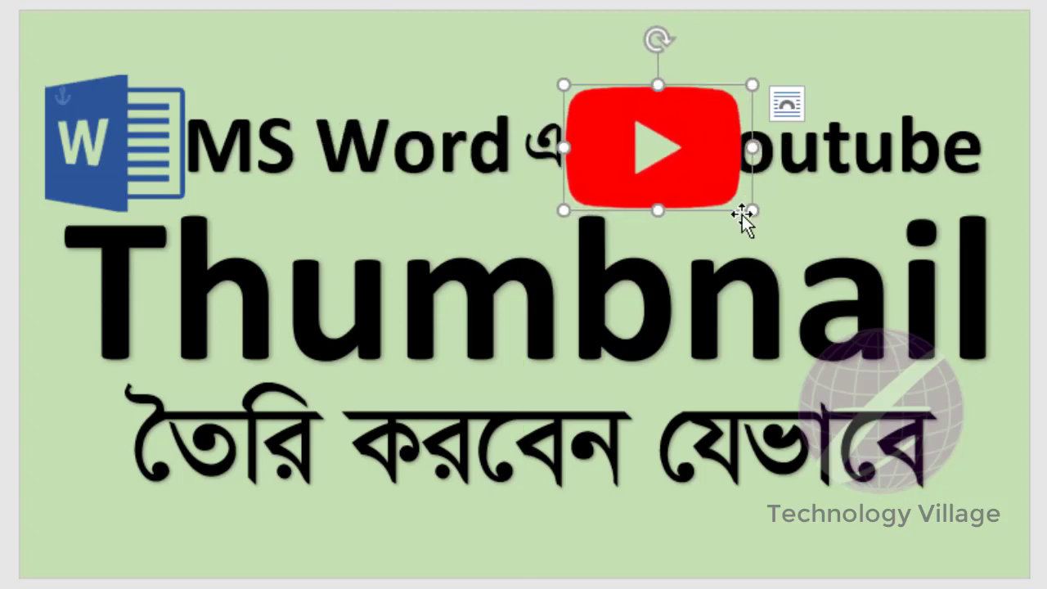
mouse_move(747, 205)
mouse_down()
mouse_move(661, 154)
mouse_move(656, 171)
mouse_up()
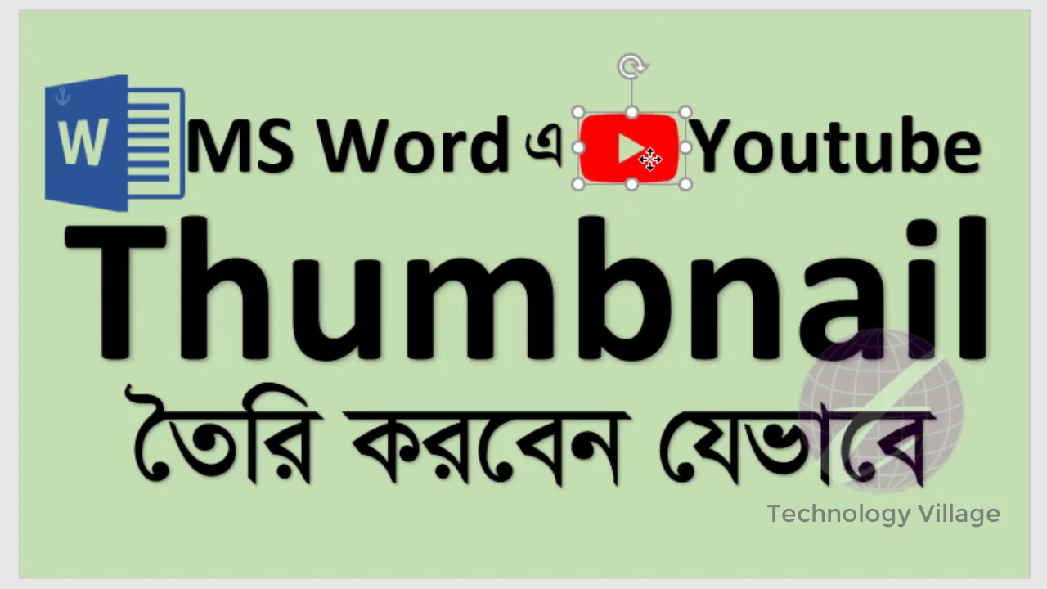
click(173, 303)
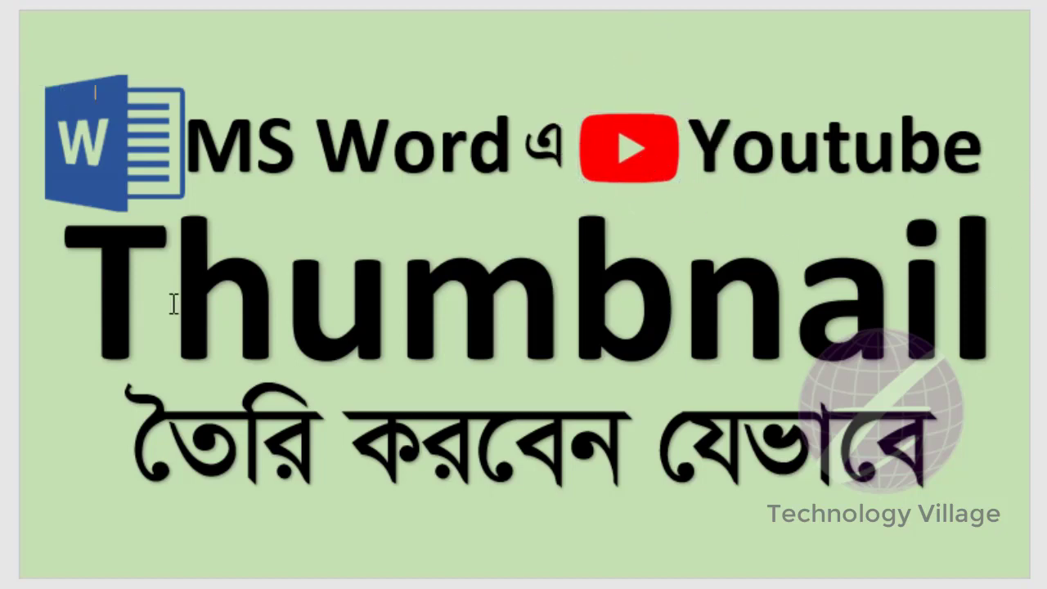
Make the Word logo slightly smaller and nudge it right and down.
click(90, 135)
drag(183, 211, 151, 200)
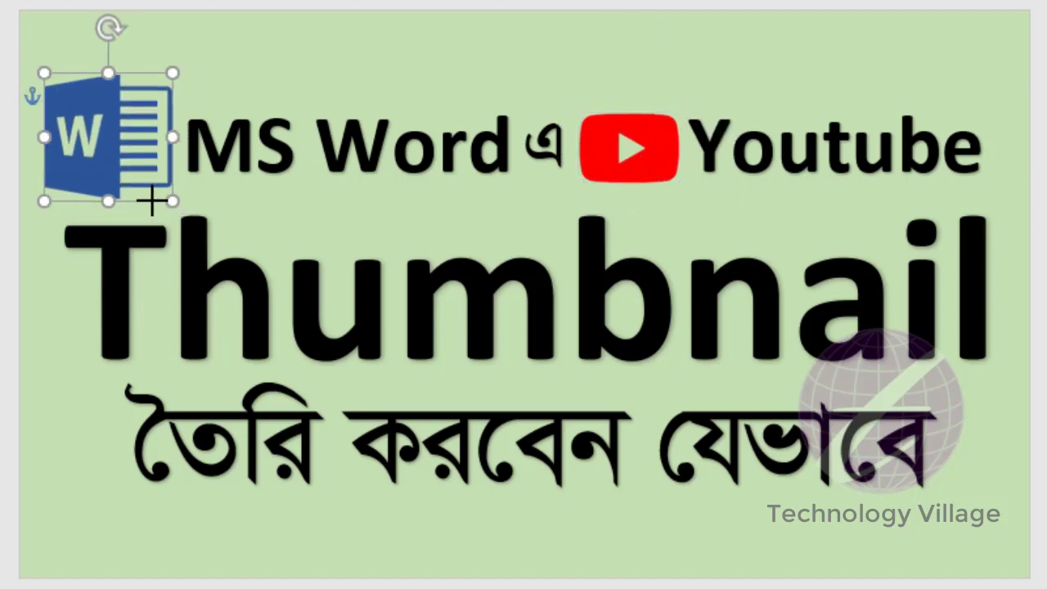
drag(115, 161, 121, 164)
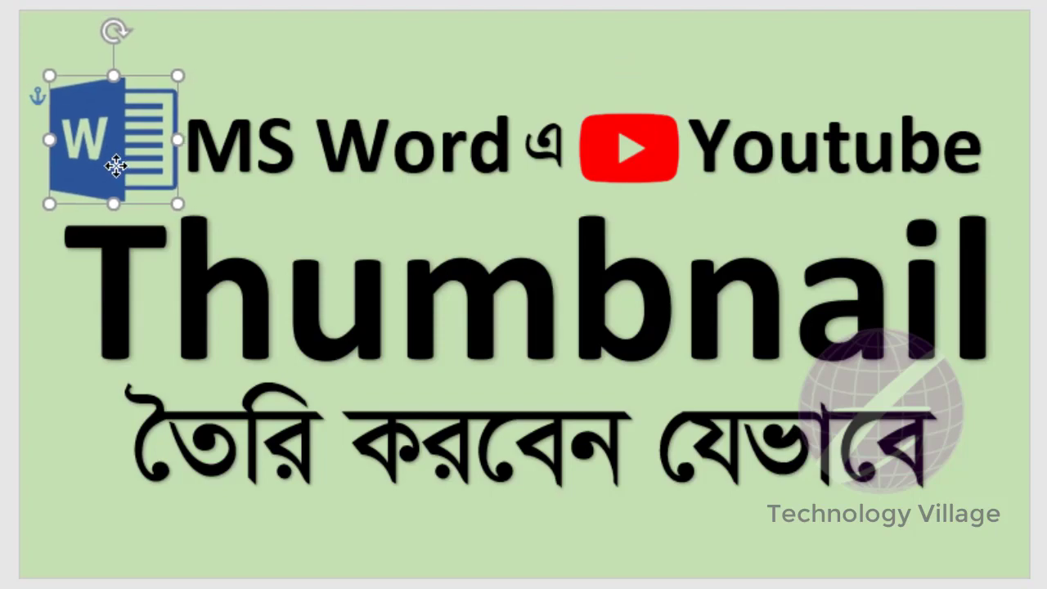
click(95, 91)
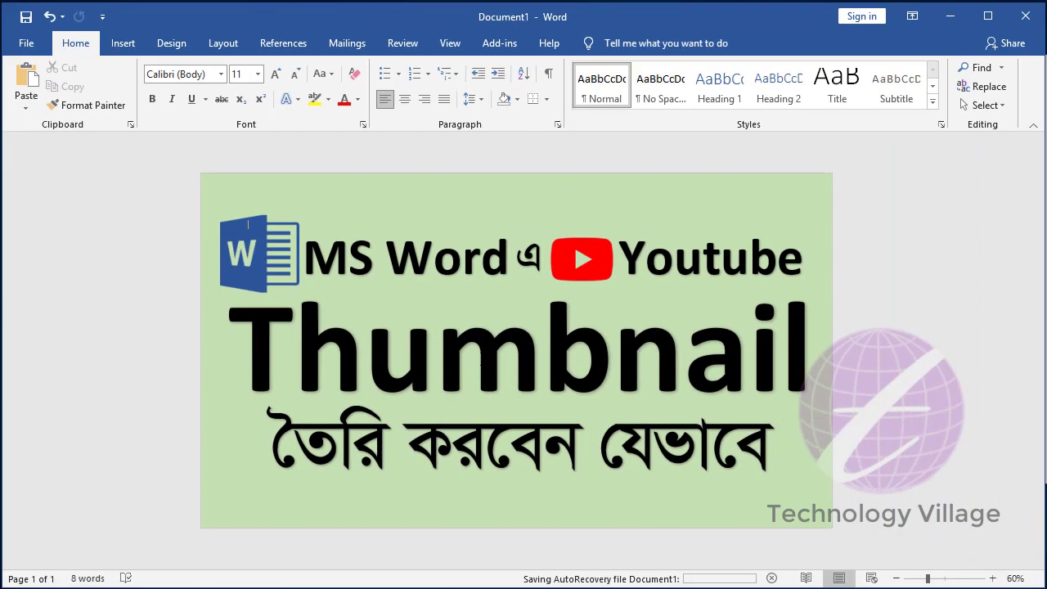
Give the large word 'Thumbnail' a red Text Fill.
click(433, 344)
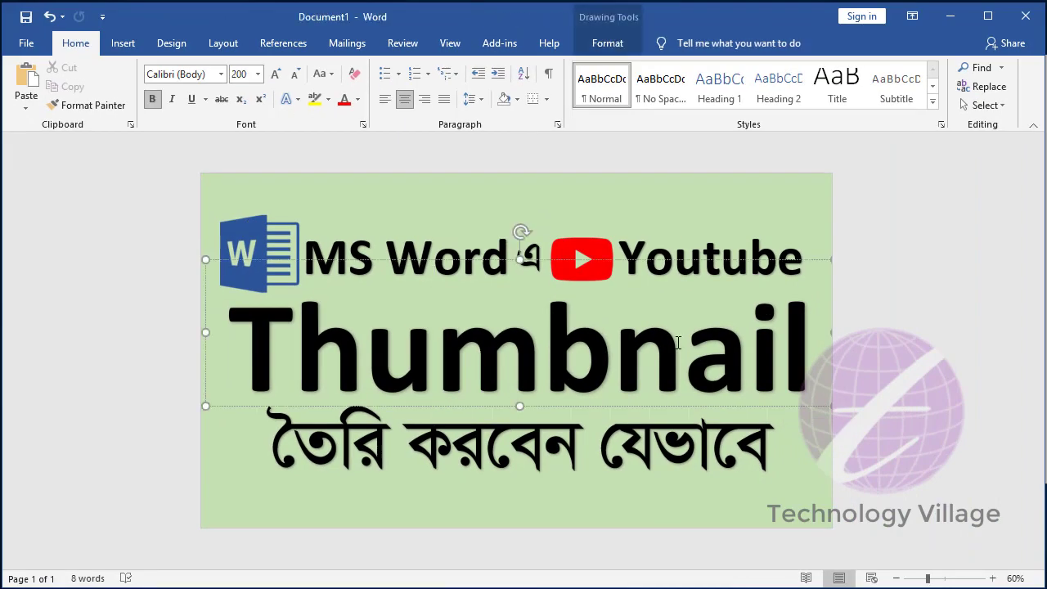
triple_click(679, 343)
double_click(563, 357)
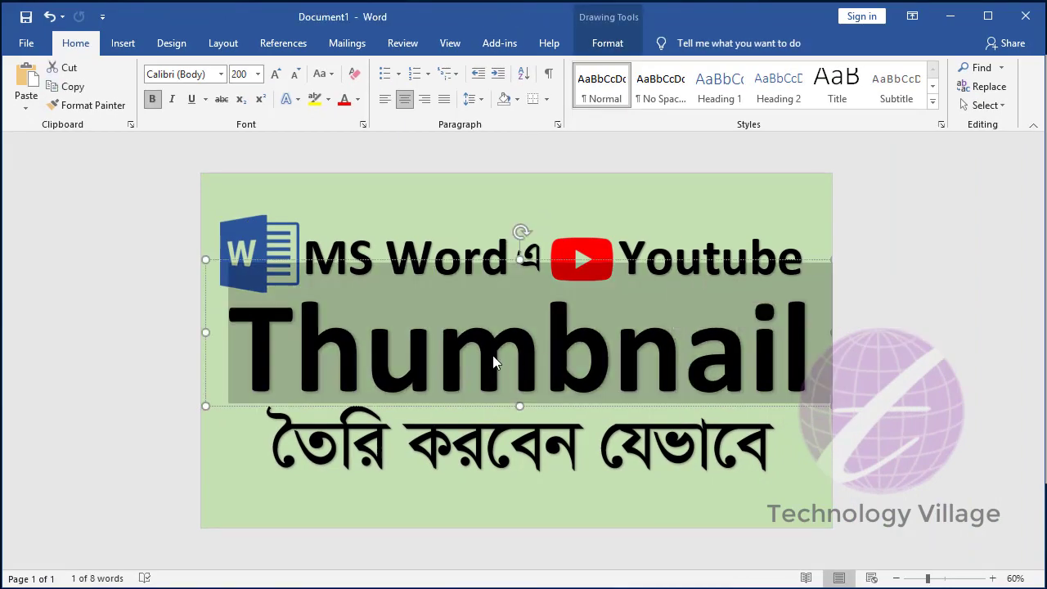
click(610, 44)
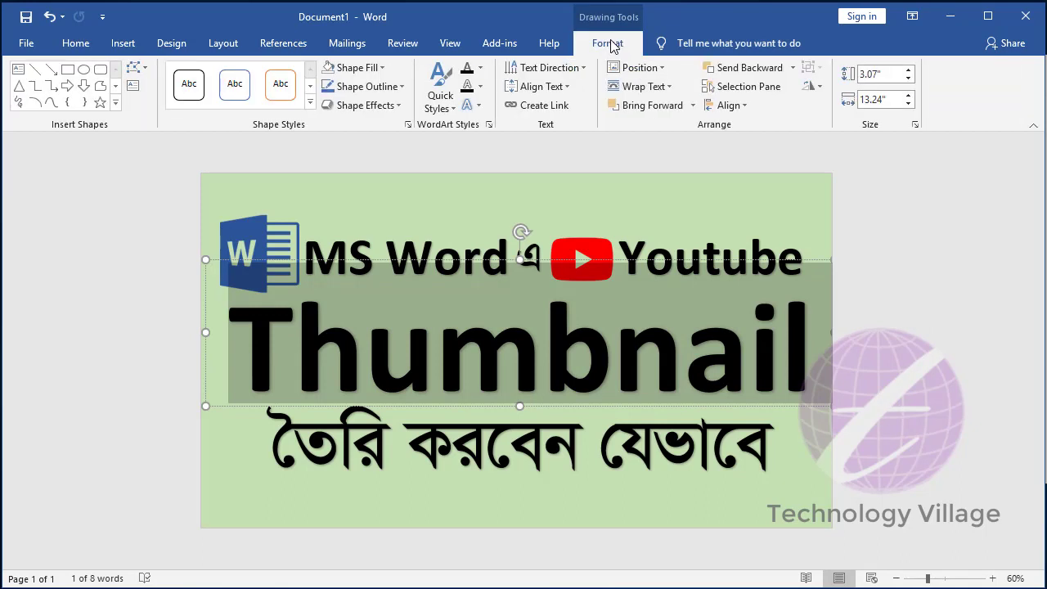
click(481, 68)
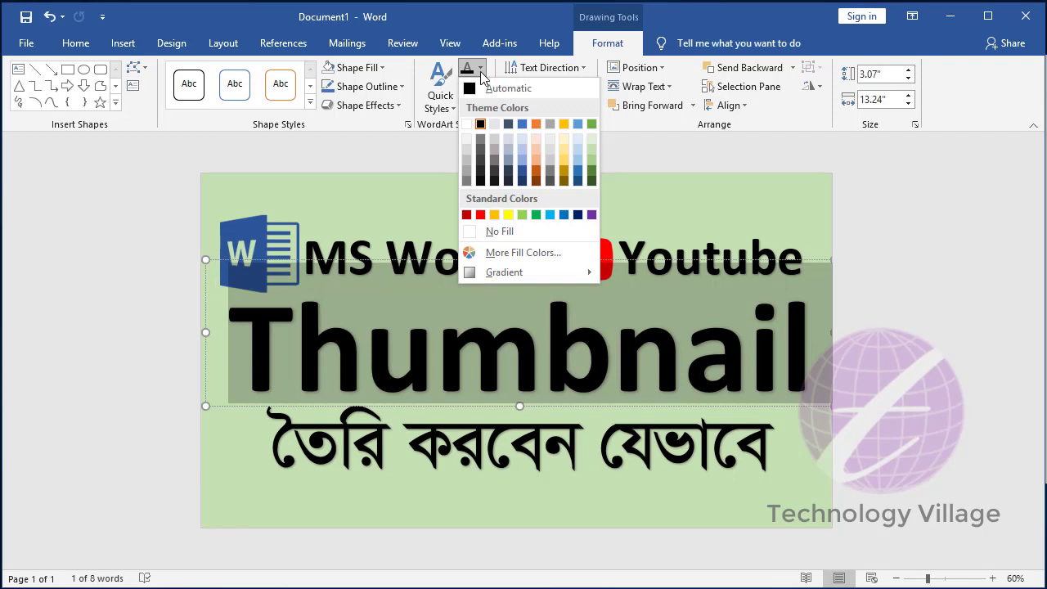
click(479, 215)
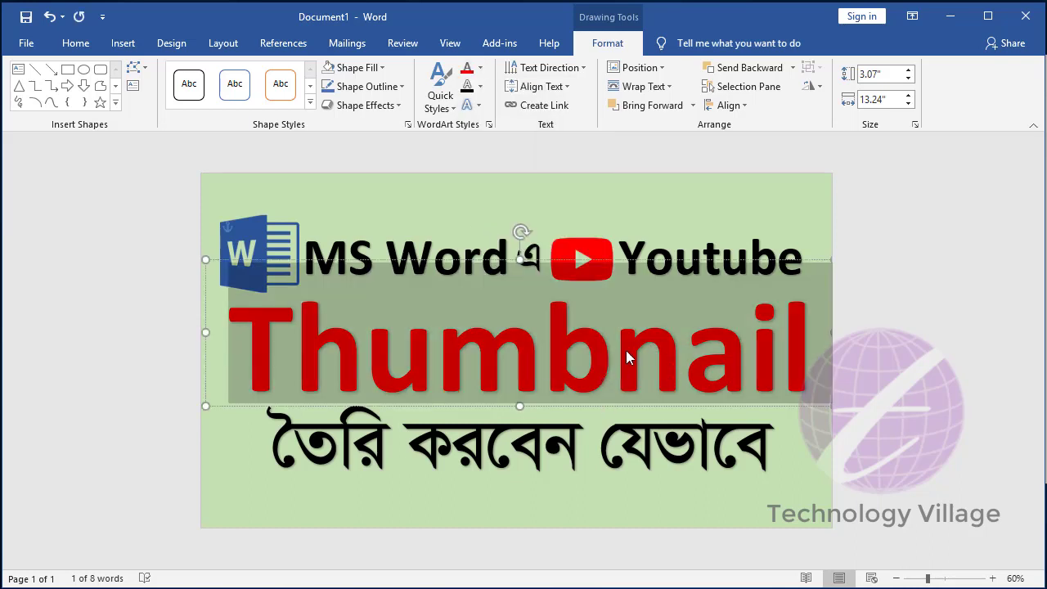
click(626, 350)
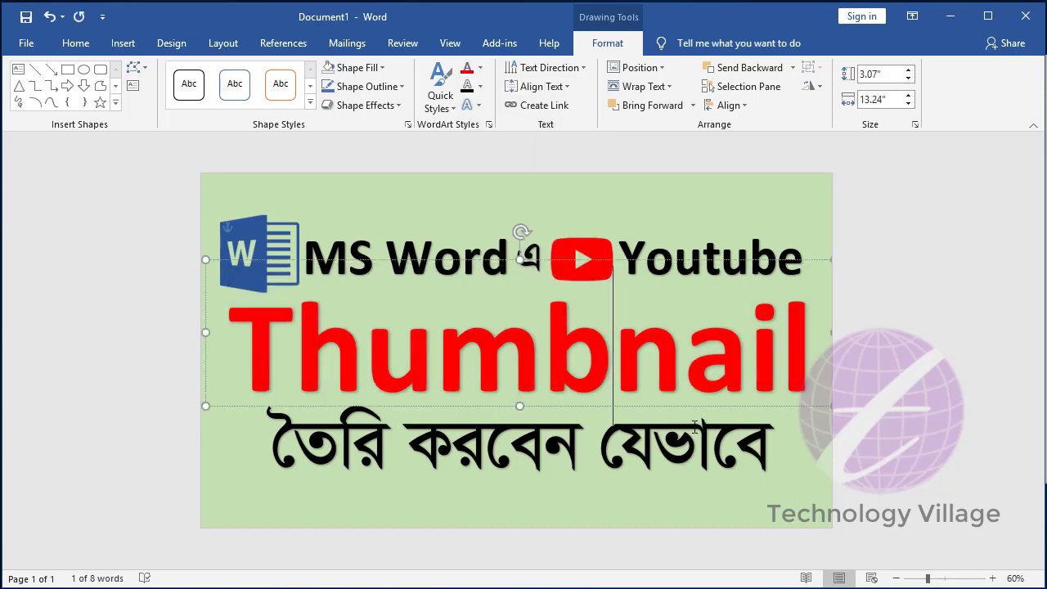
Give the Bengali line under 'Thumbnail' a Dark Blue Text Fill.
triple_click(483, 457)
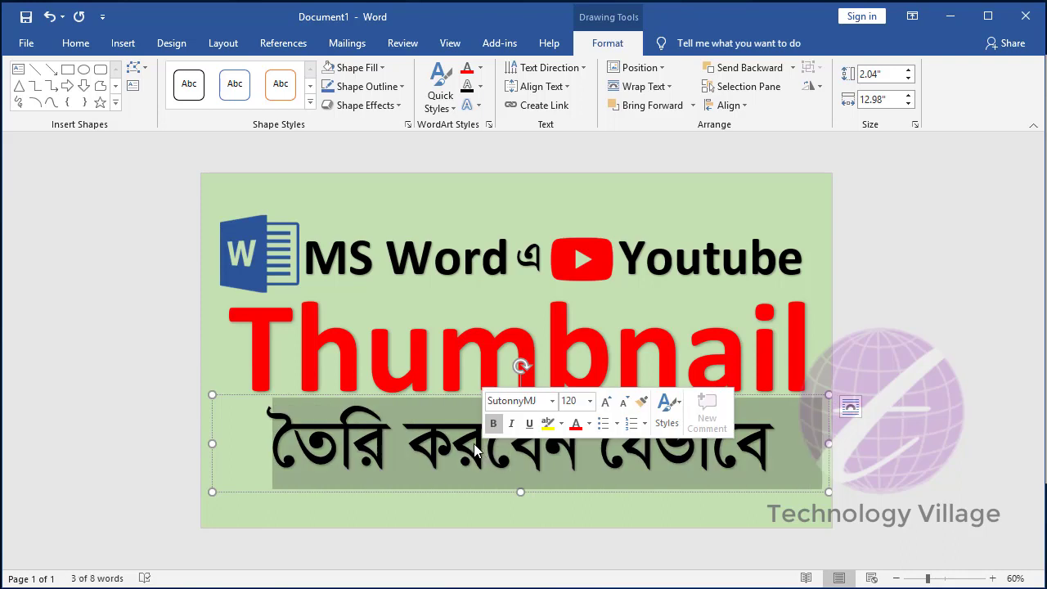
click(480, 68)
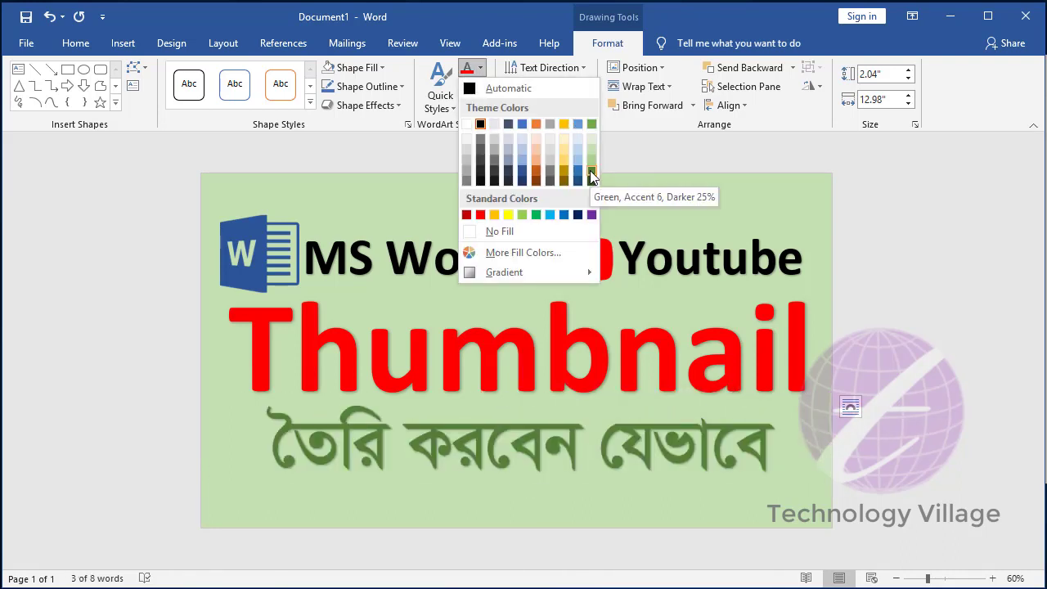
click(578, 215)
click(507, 454)
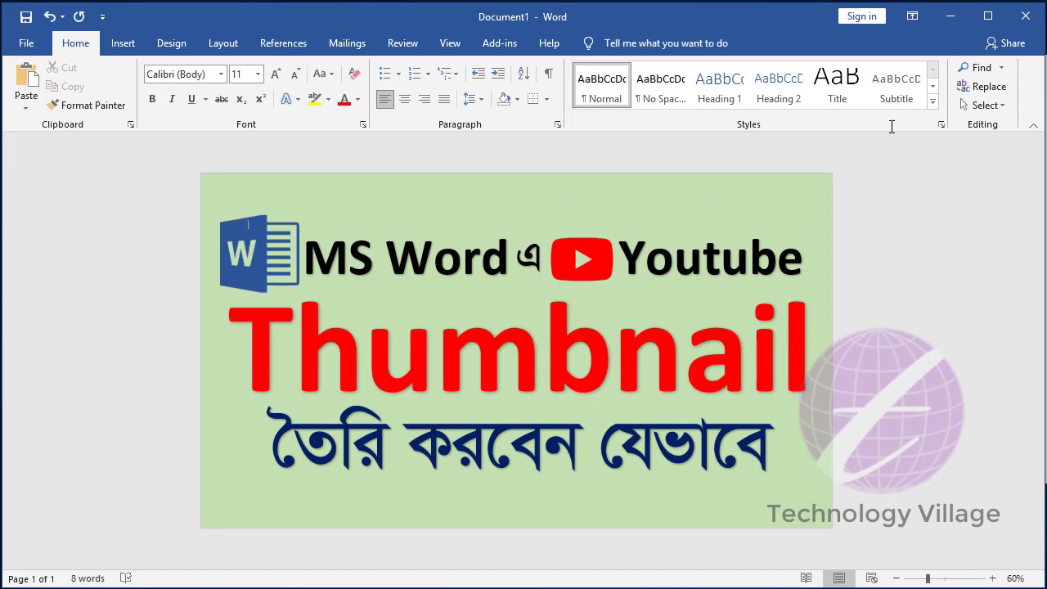
Switch the ribbon to Auto-hide and zoom in until the green thumbnail page fills the screen.
click(912, 16)
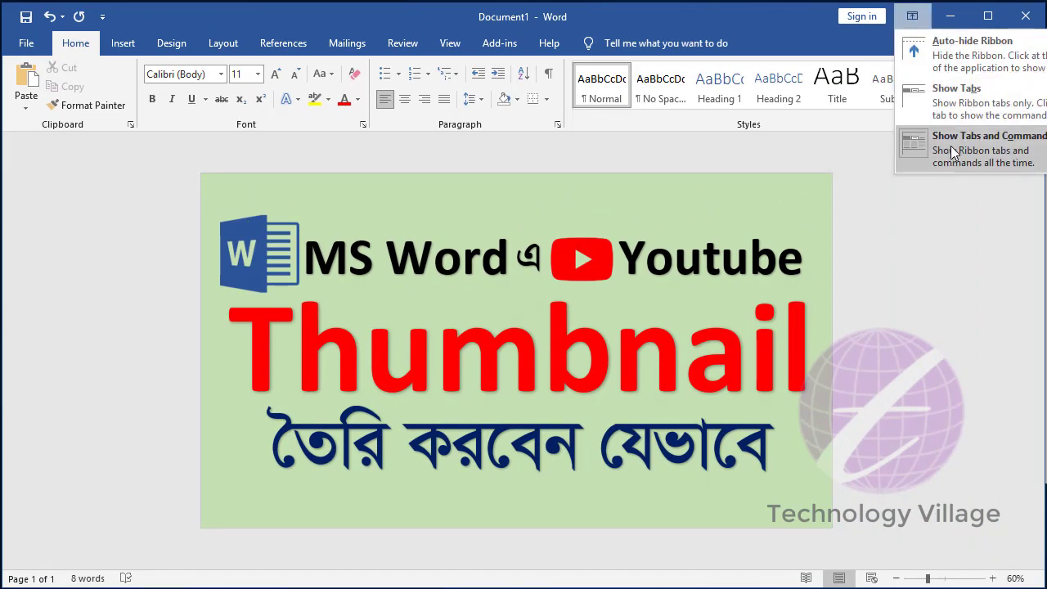
click(958, 54)
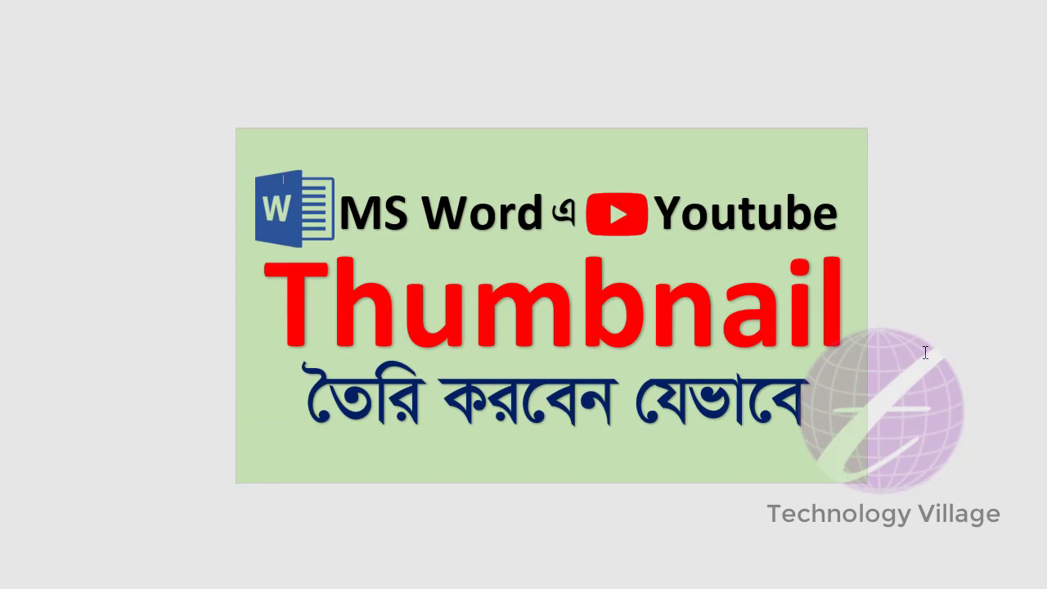
ctrl+scroll(970, 351, up, 3)
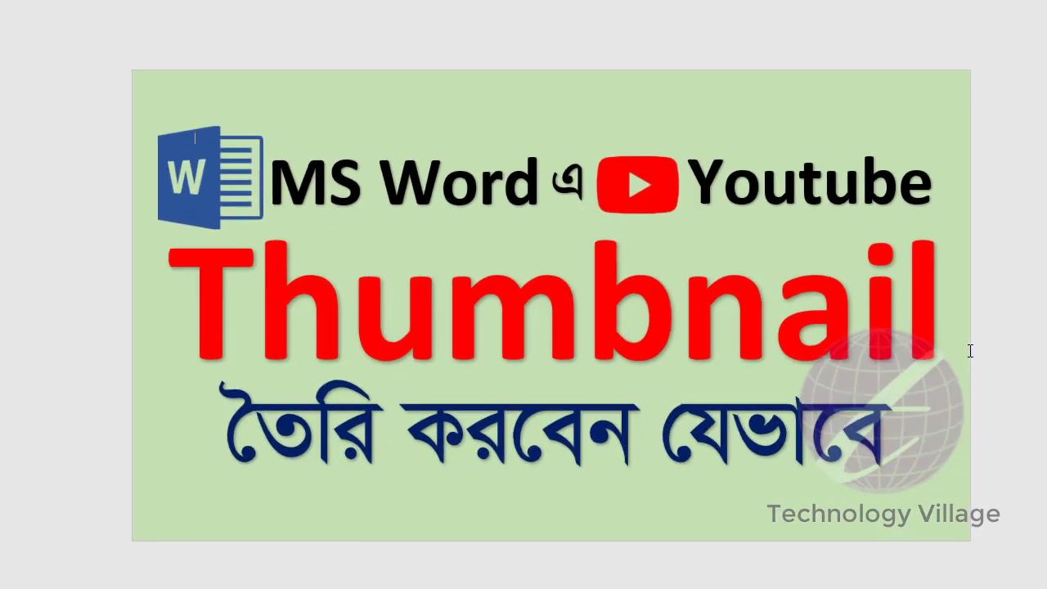
ctrl+scroll(970, 351, up, 1)
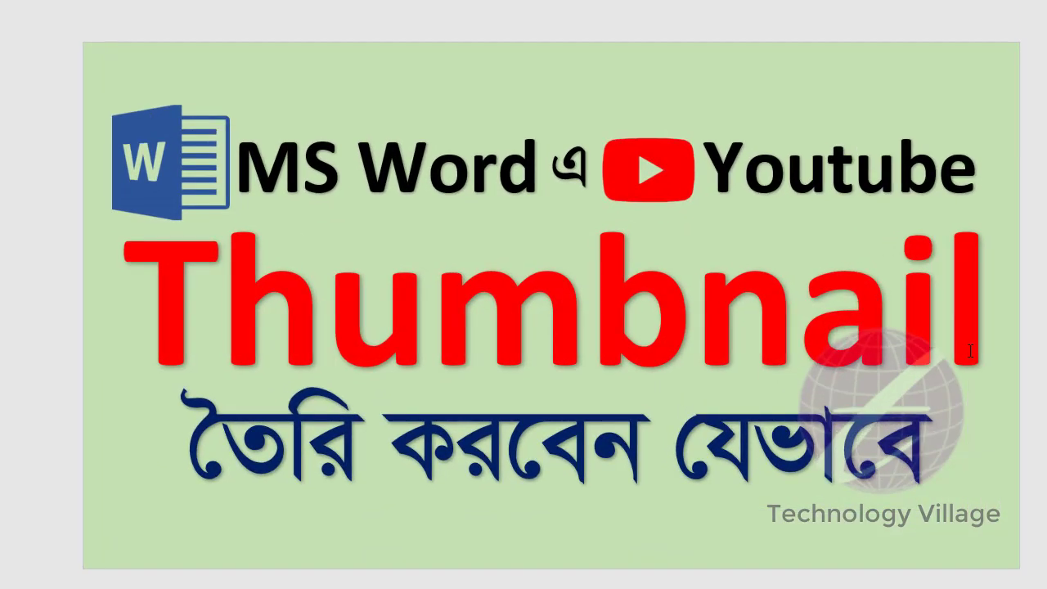
ctrl+scroll(970, 351, up, 1)
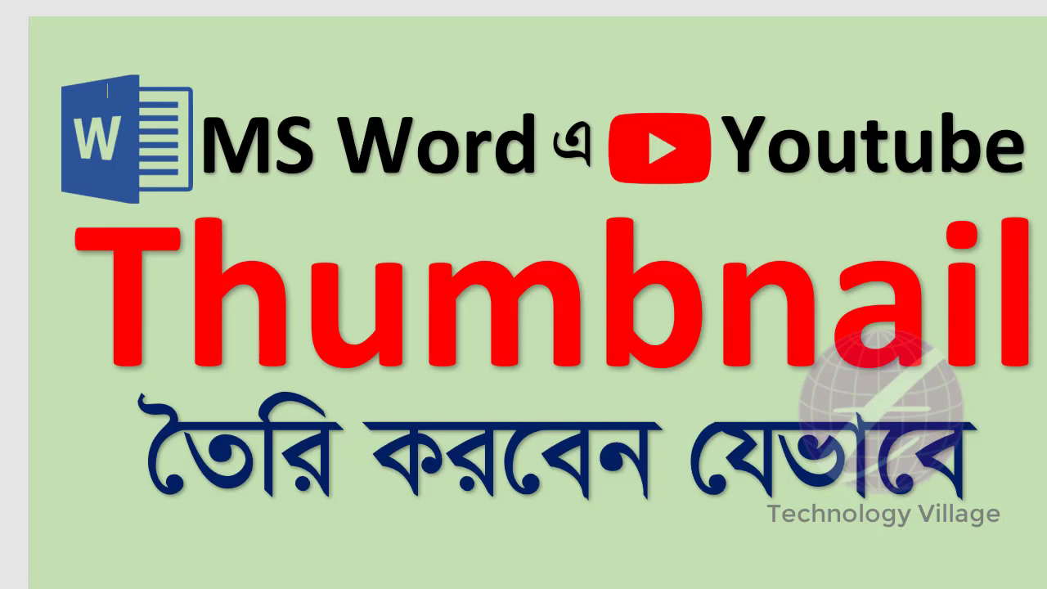
Launch Snipping Tool from the Start menu search.
key(super)
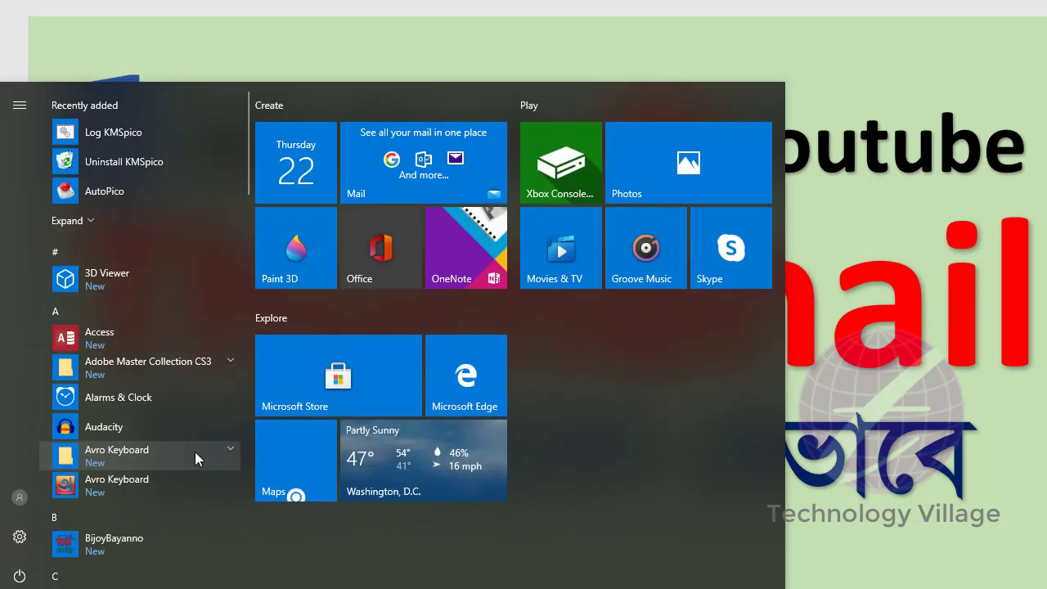
click(195, 451)
text(sni)
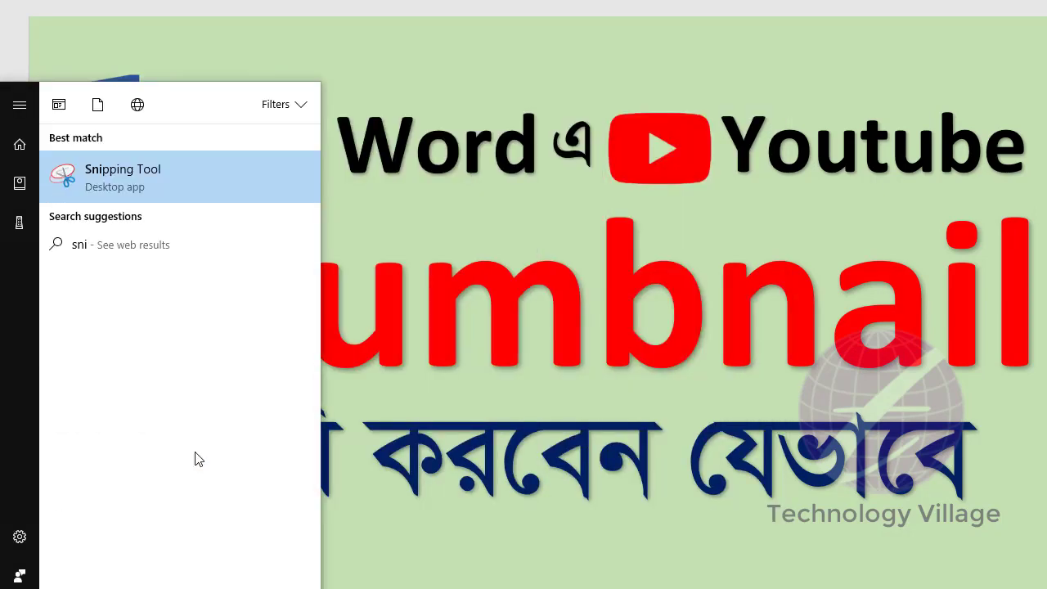
click(117, 180)
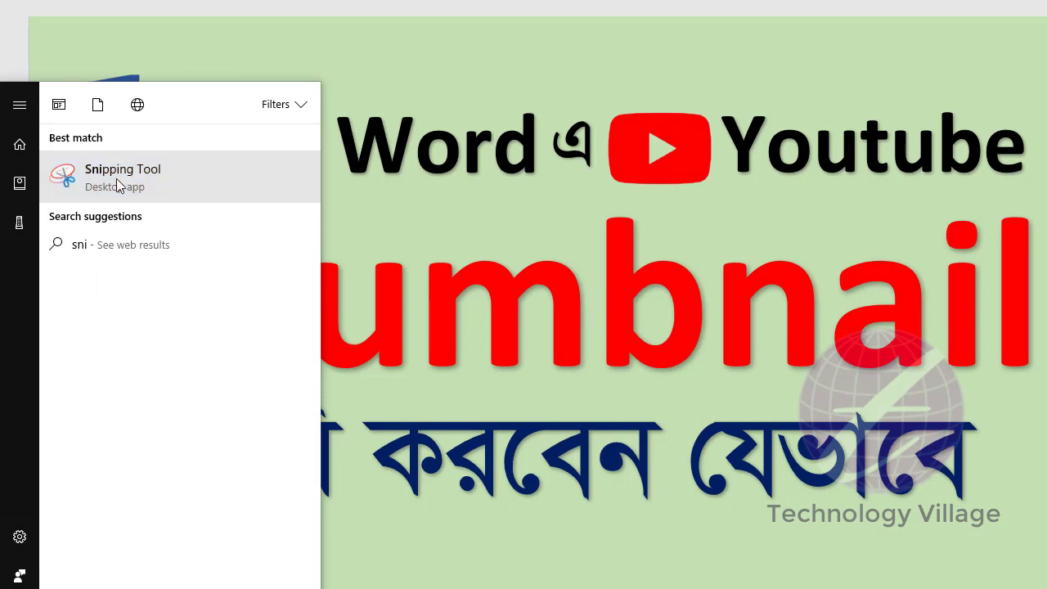
click(117, 179)
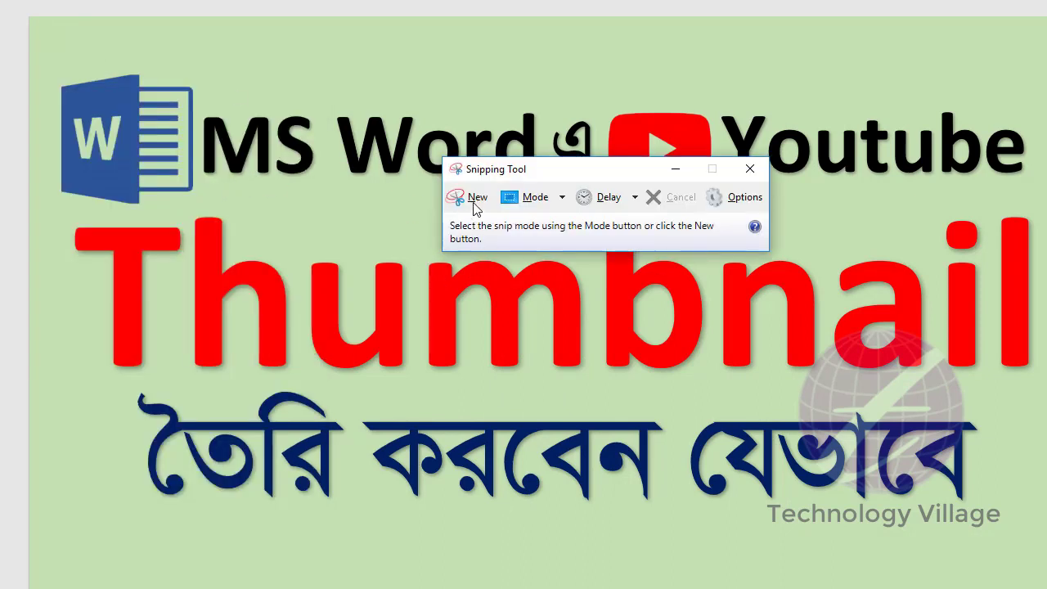
Snip the whole green thumbnail area and copy the snip to the clipboard.
click(471, 203)
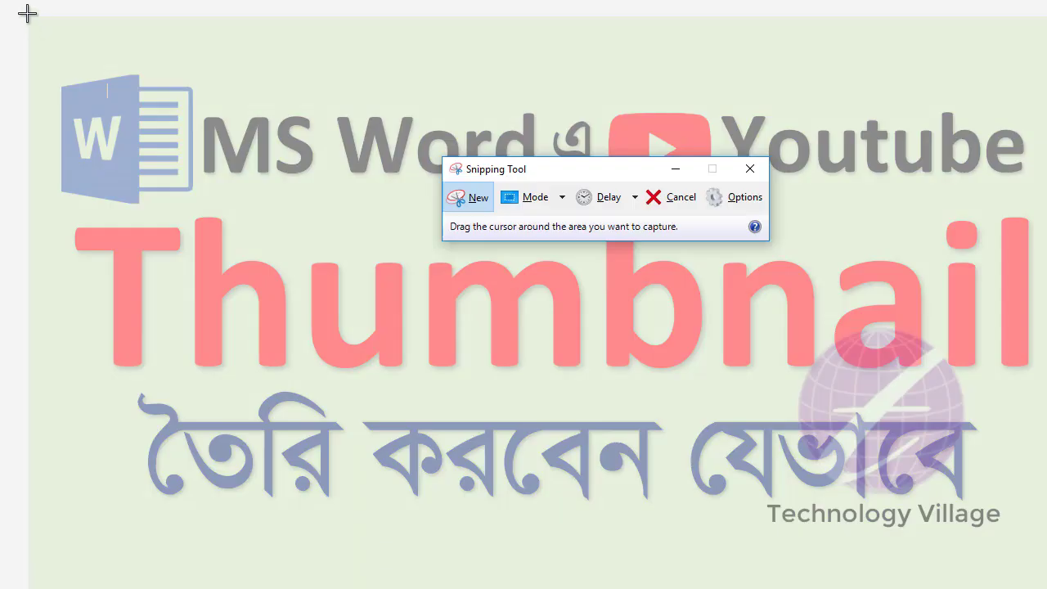
drag(25, 18, 1044, 577)
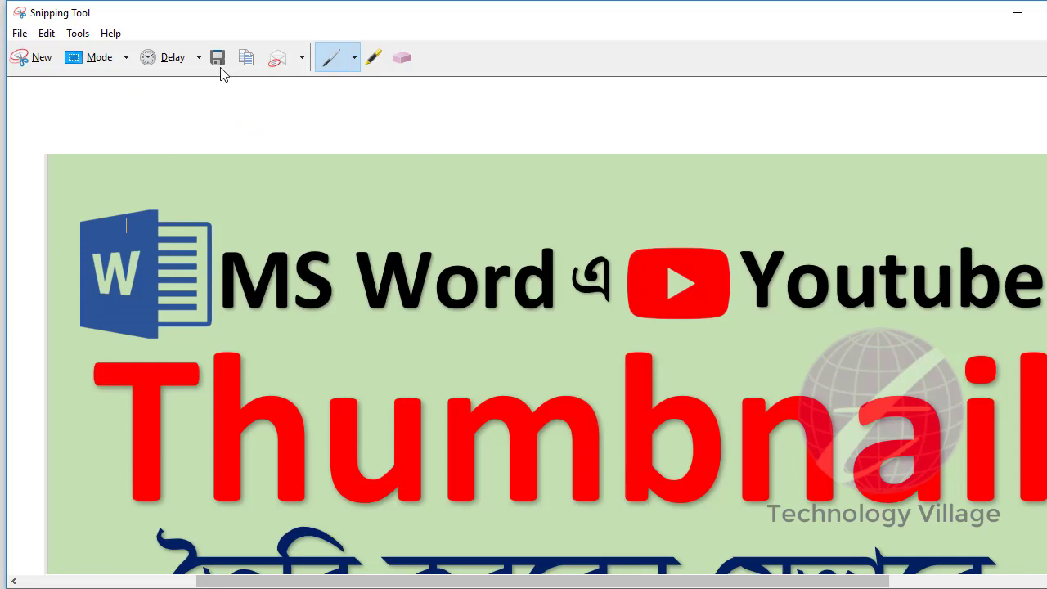
click(47, 33)
click(72, 55)
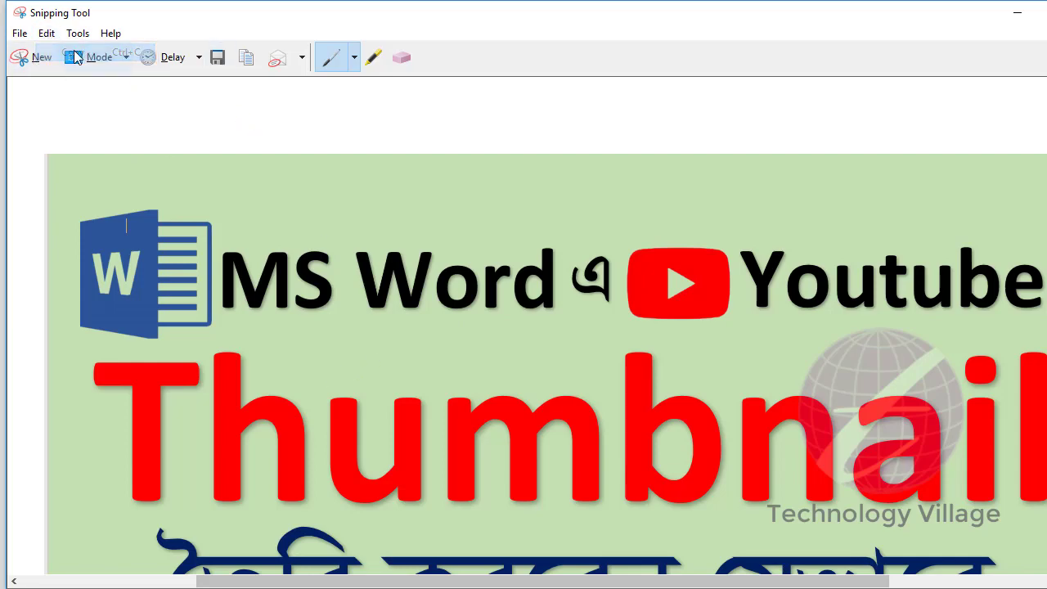
Launch Paint from Start search and paste the thumbnail snip onto the canvas.
key(super)
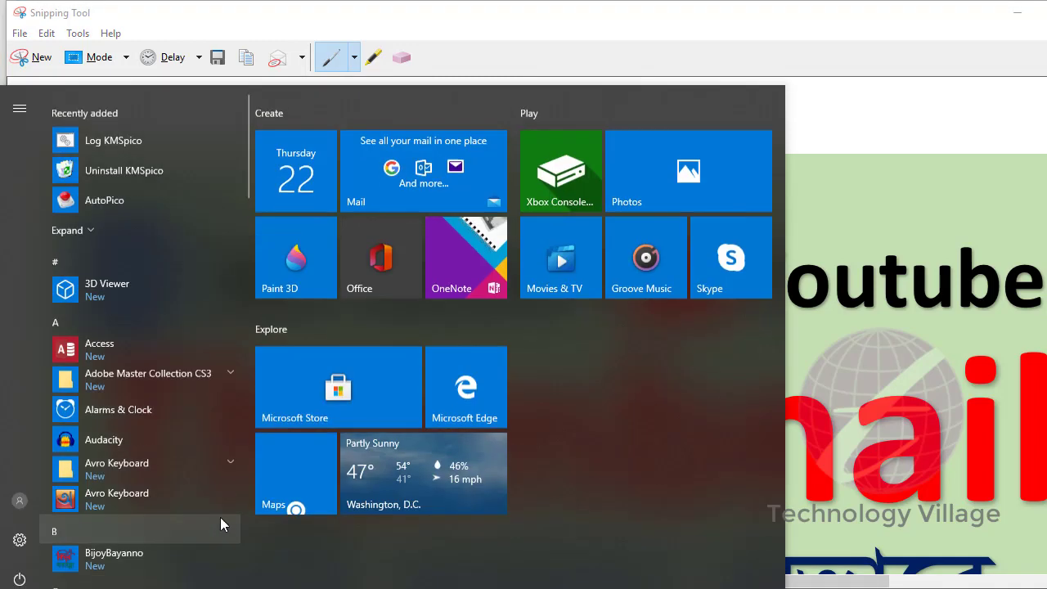
click(221, 518)
text(pain)
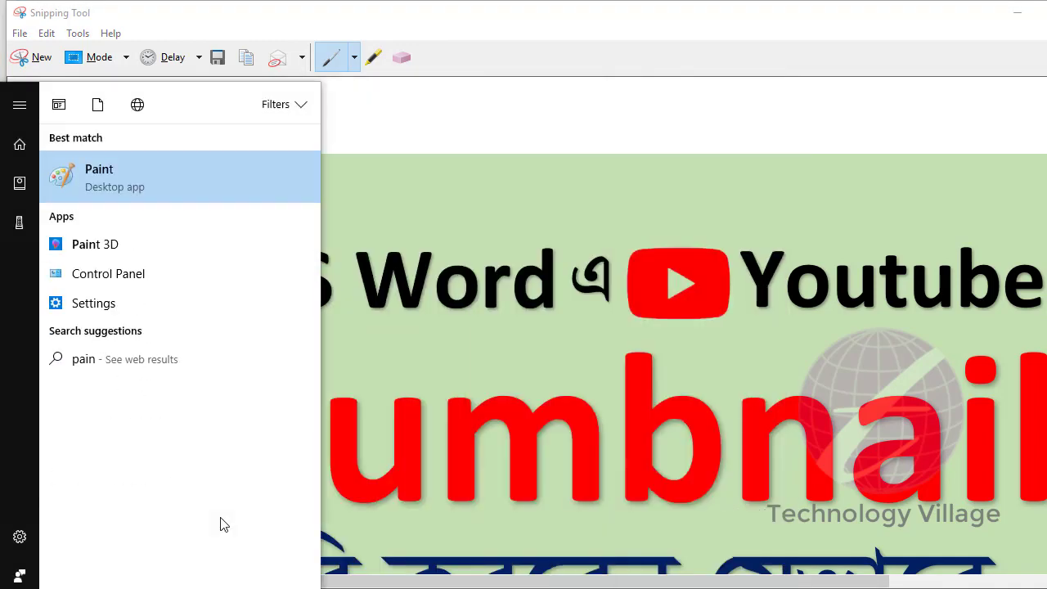
click(152, 189)
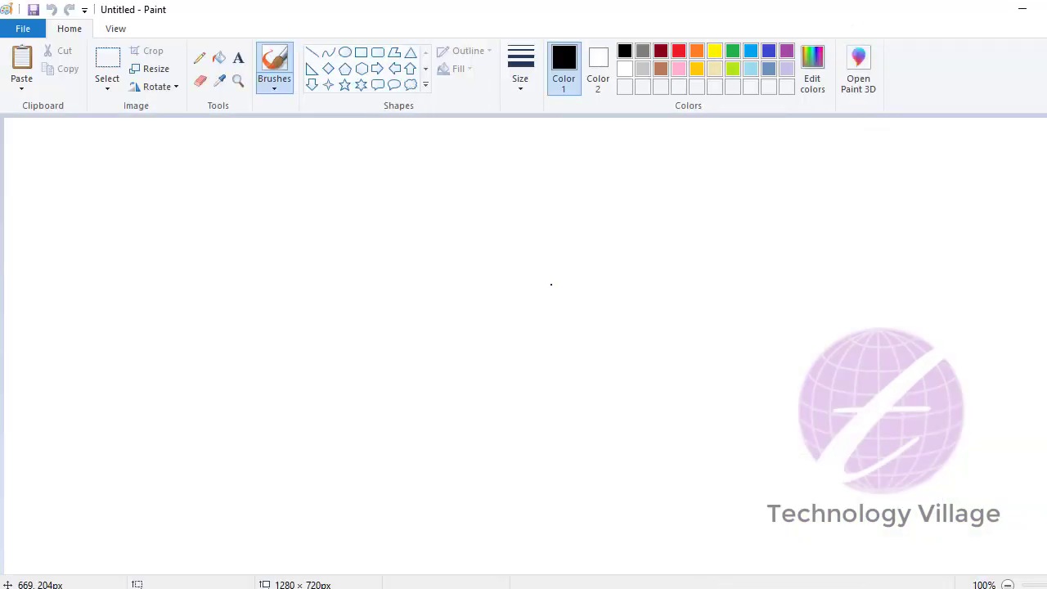
key(ctrl+v)
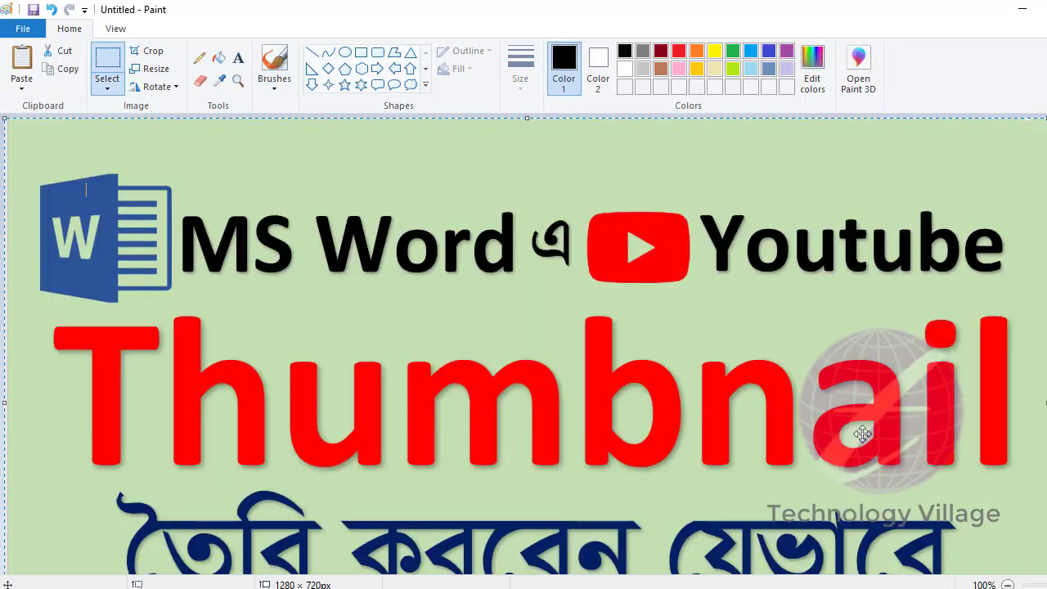
scroll(913, 442, down, 3)
click(1032, 556)
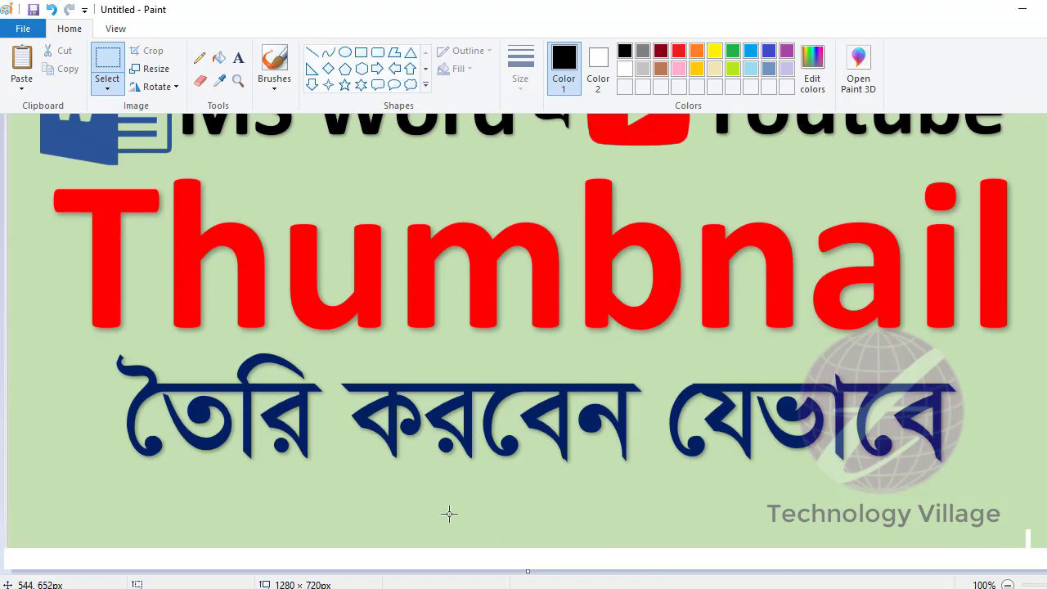
Select the whole thumbnail image and crop the canvas to it at 1268 × 684 px.
scroll(527, 412, up, 3)
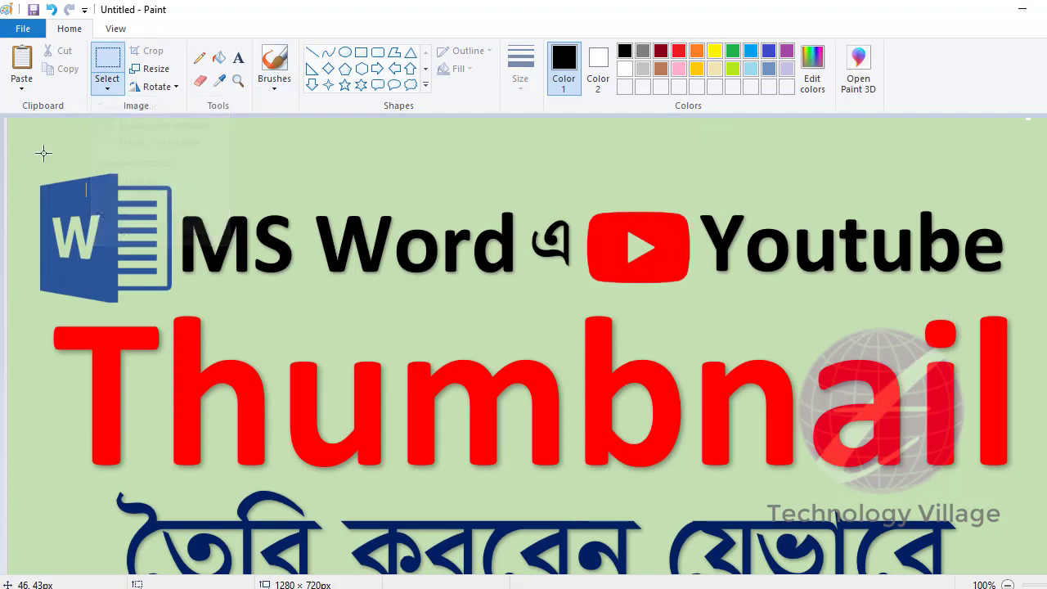
drag(7, 120, 1017, 556)
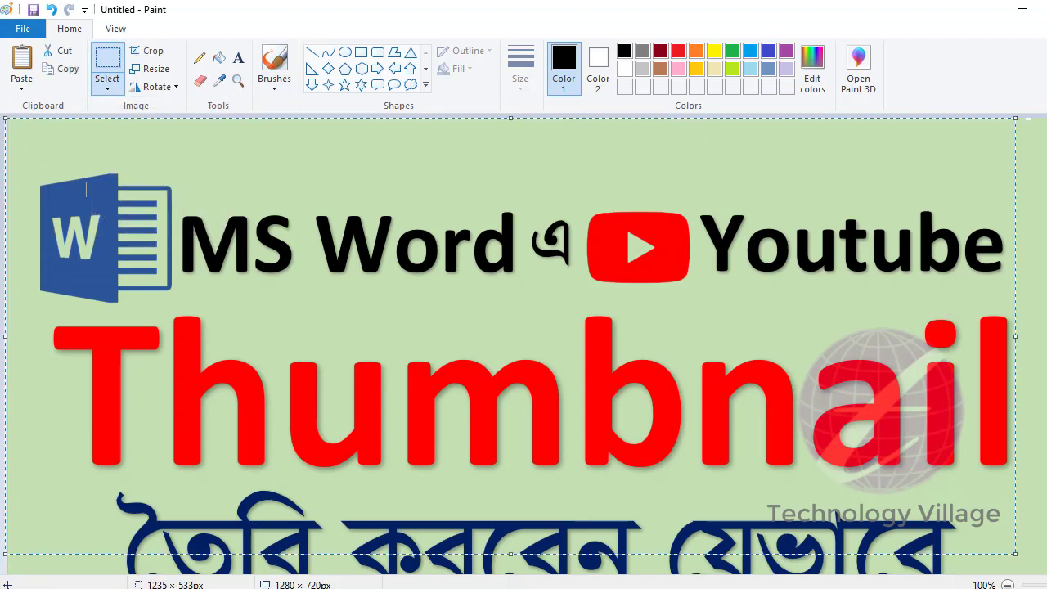
scroll(1032, 513, down, 1)
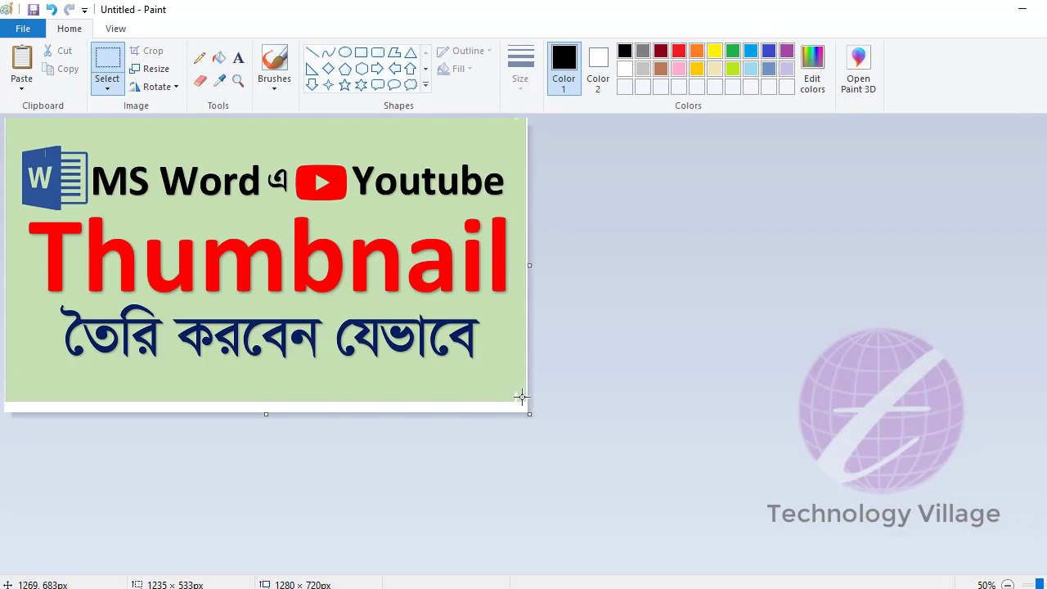
click(521, 395)
drag(521, 396, 2, 117)
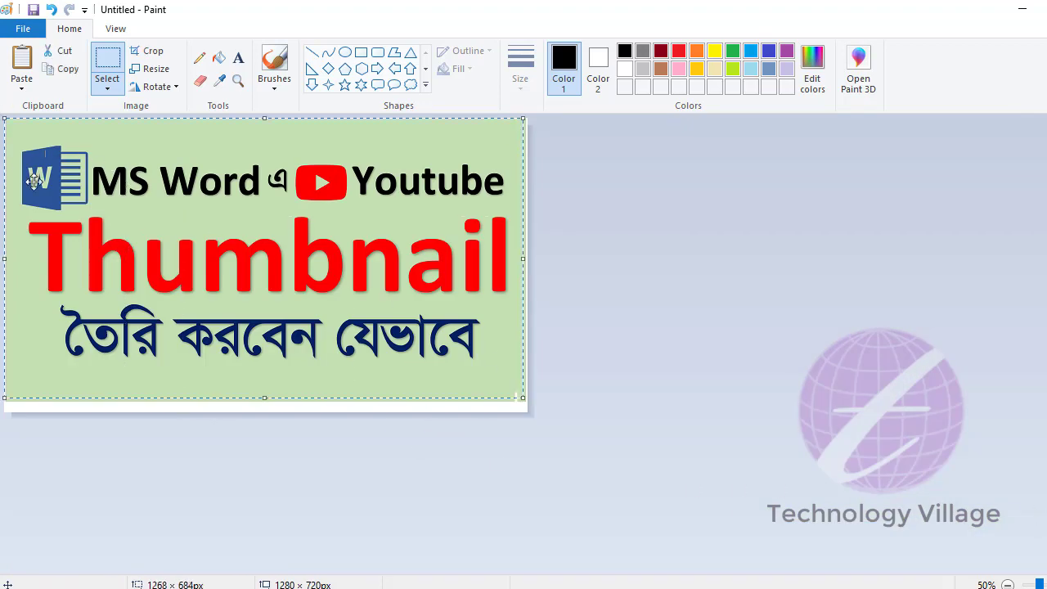
click(152, 52)
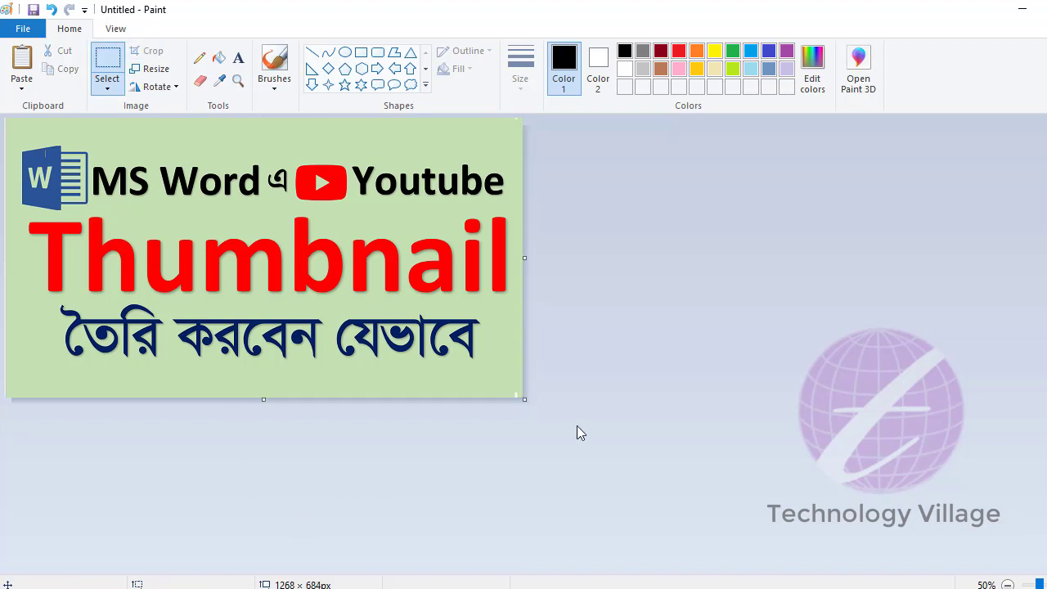
Resize the image by pixels to 1280 × 720, with Maintain aspect ratio turned off.
click(155, 69)
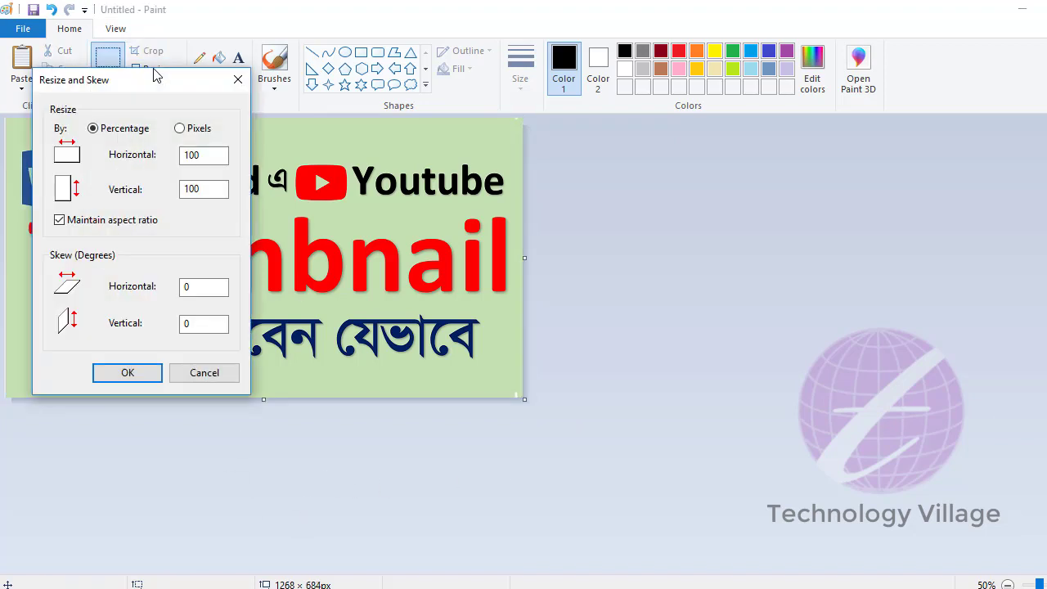
click(179, 129)
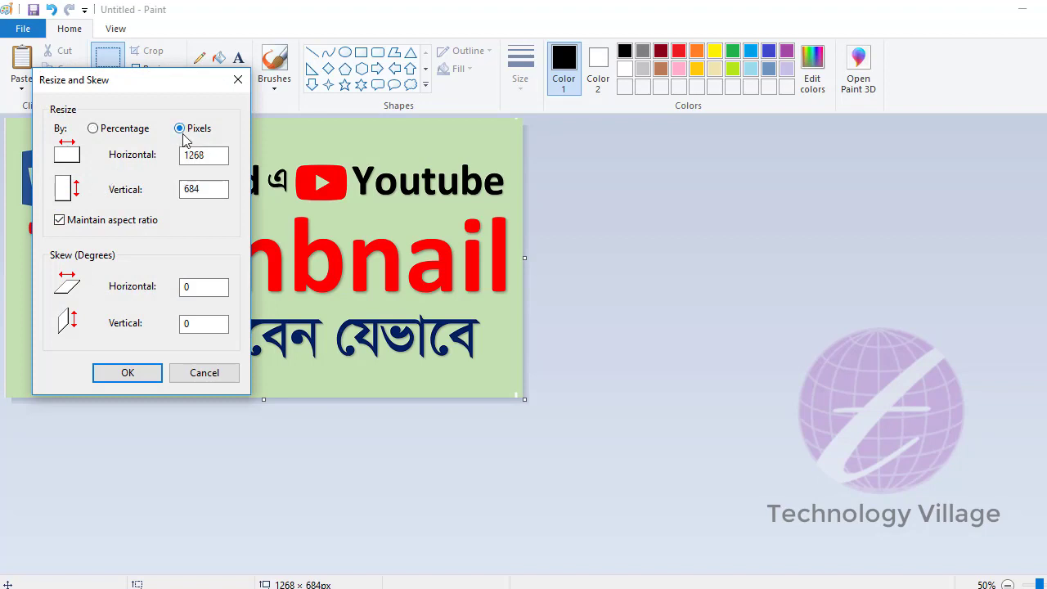
double_click(216, 192)
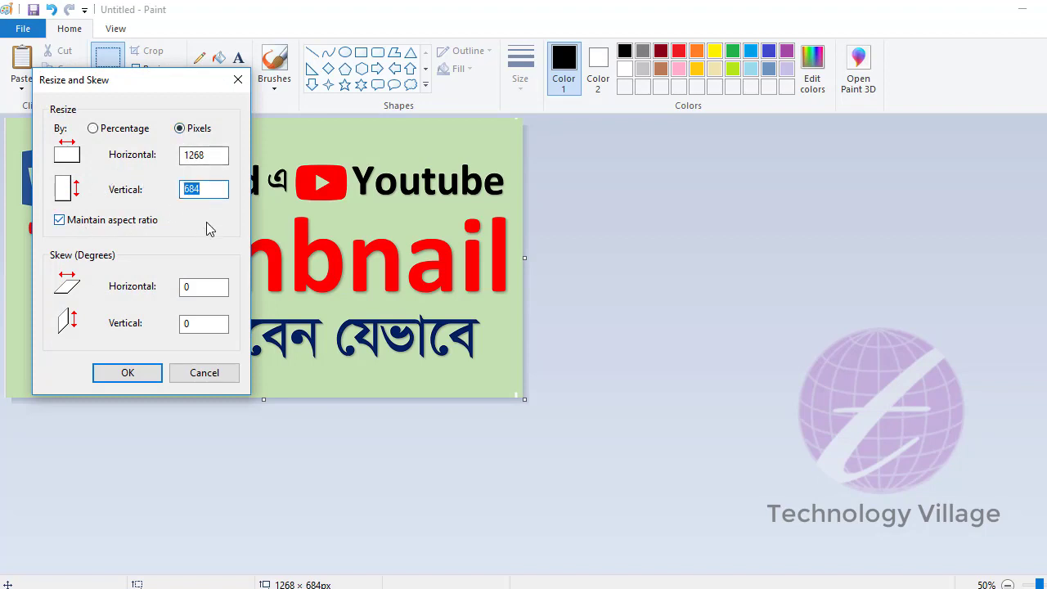
text(7)
text(20)
click(59, 219)
drag(228, 158, 79, 156)
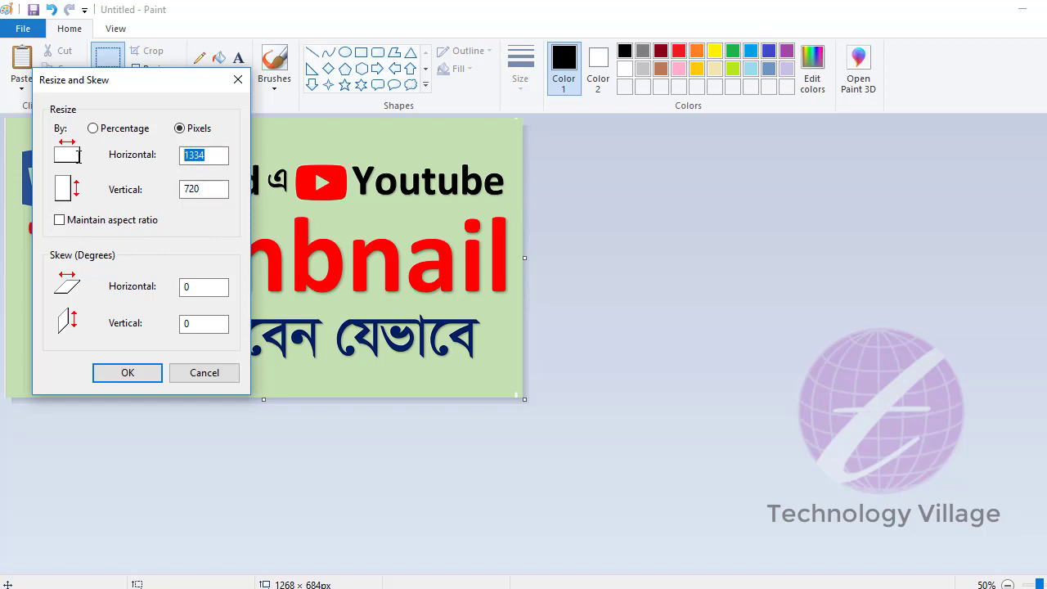
text(1)
text(0)
click(154, 373)
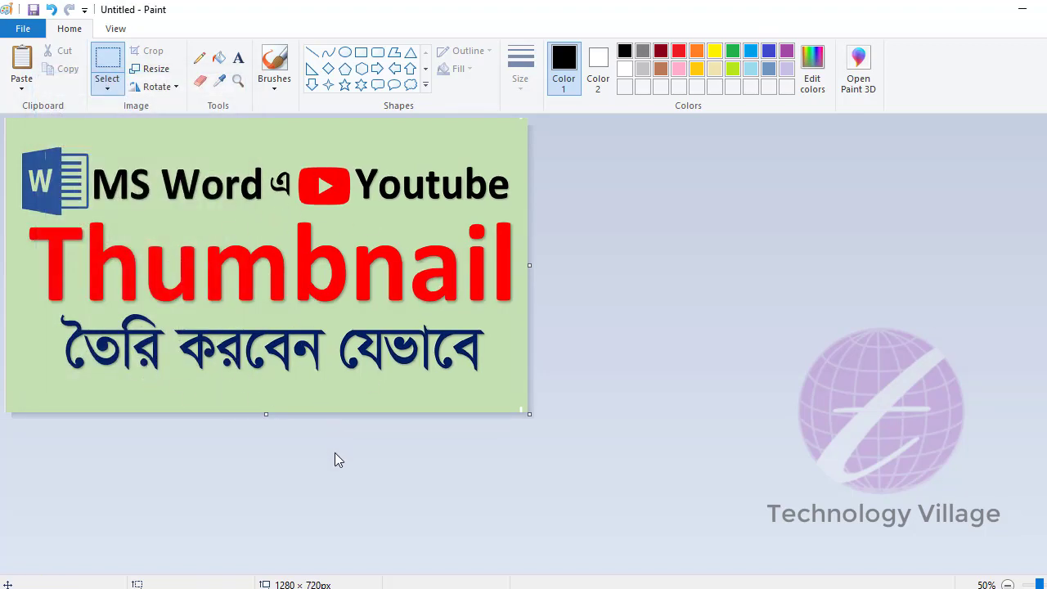
Save the image to the Desktop as the JPEG file thumbnail.jpg.
click(23, 28)
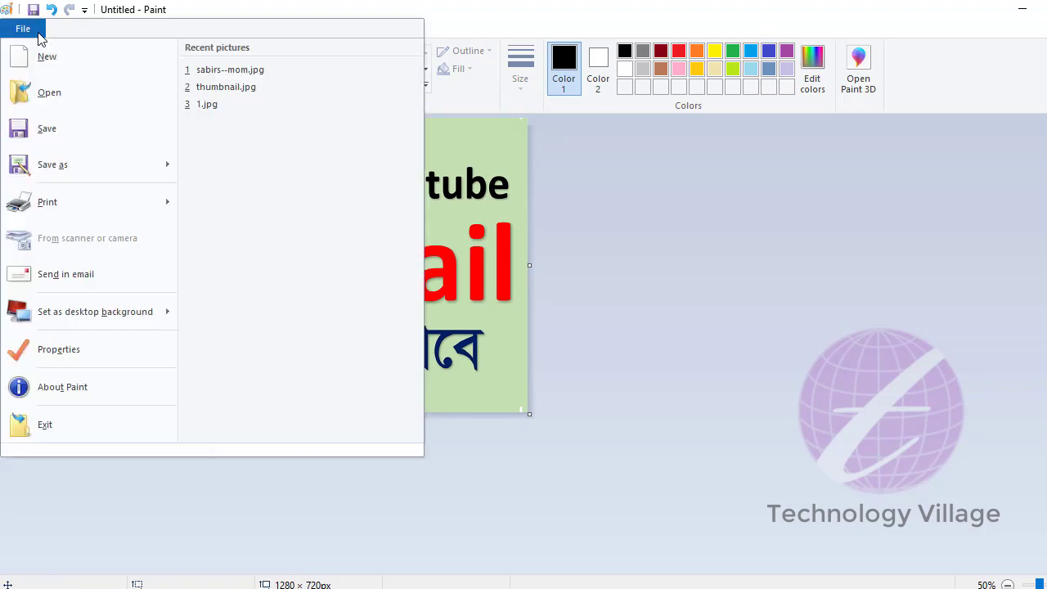
click(70, 130)
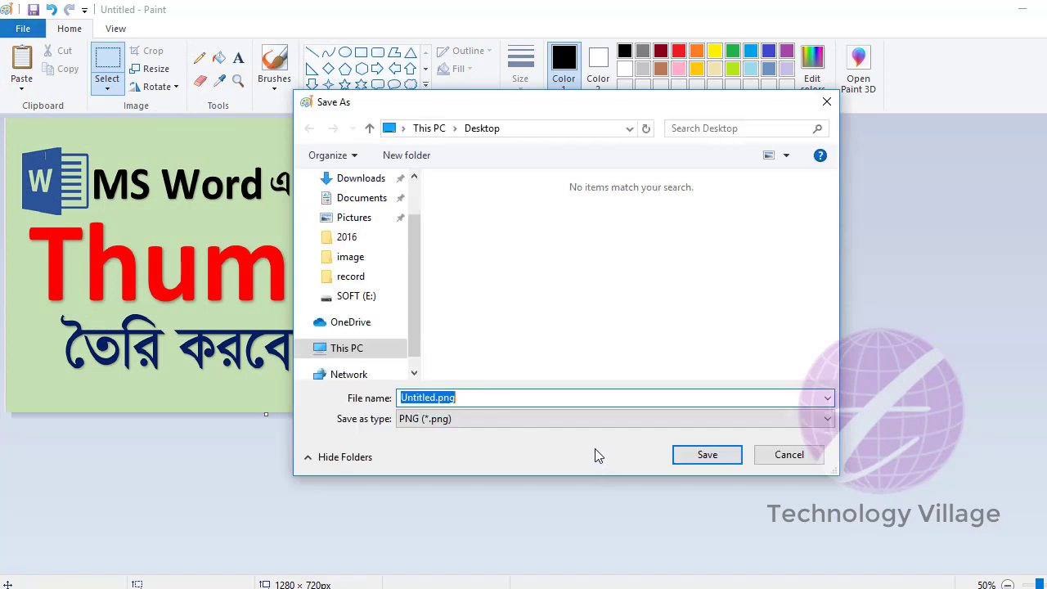
click(454, 421)
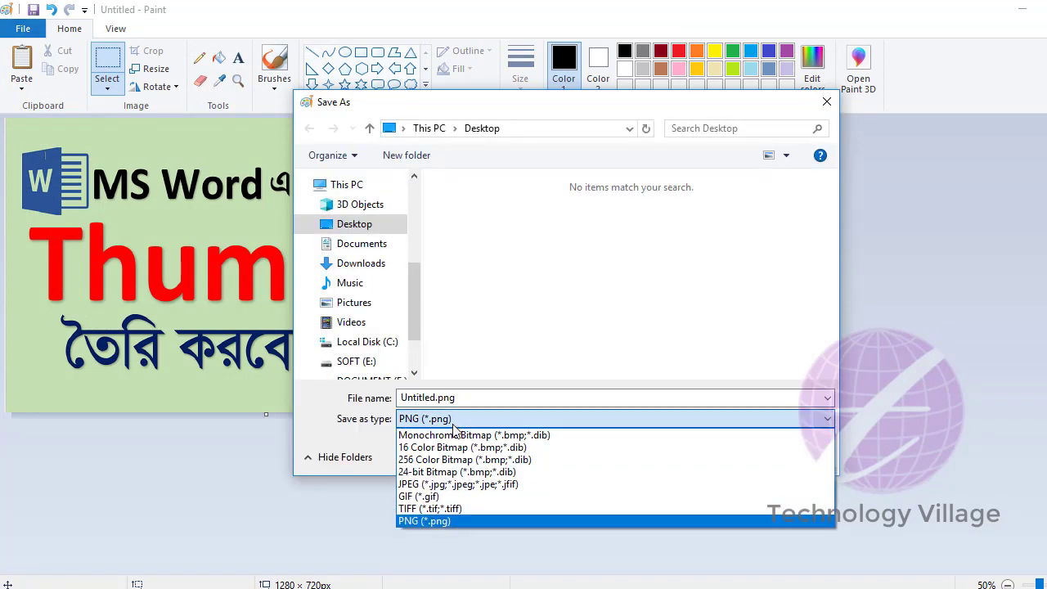
click(440, 484)
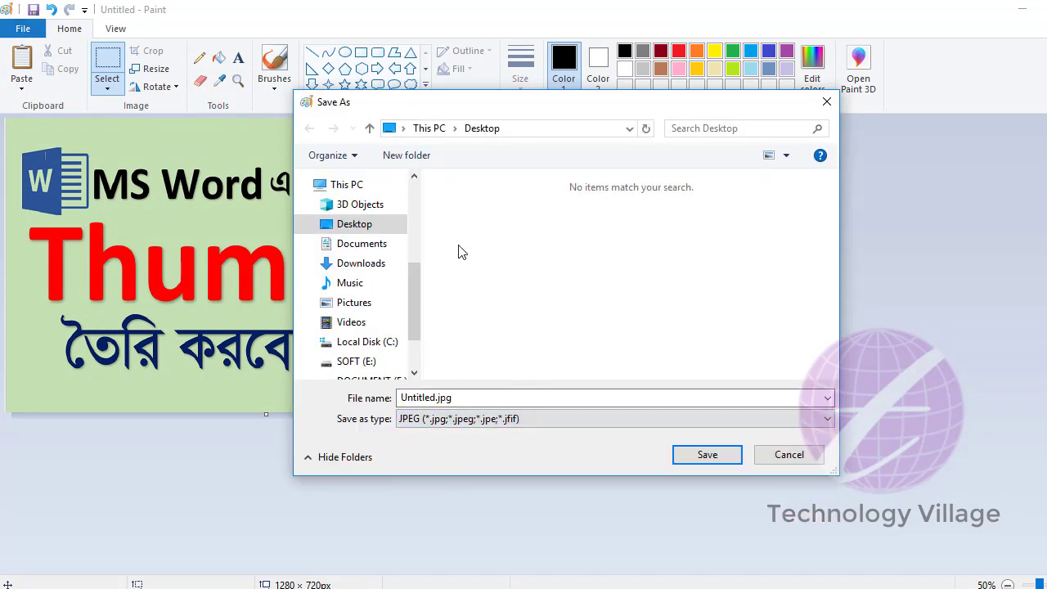
click(340, 223)
click(481, 399)
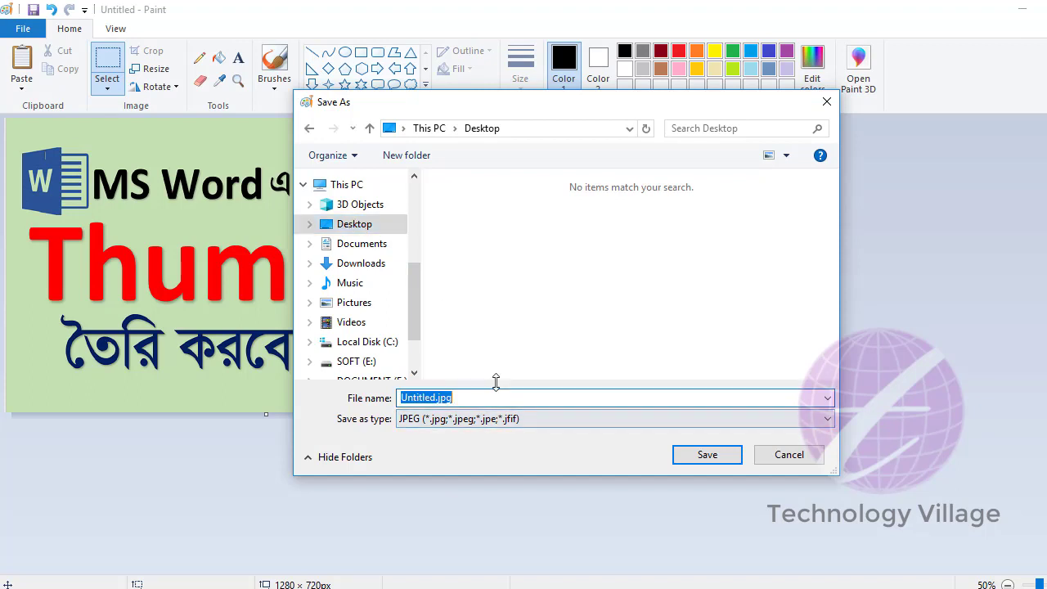
text(thumbnail)
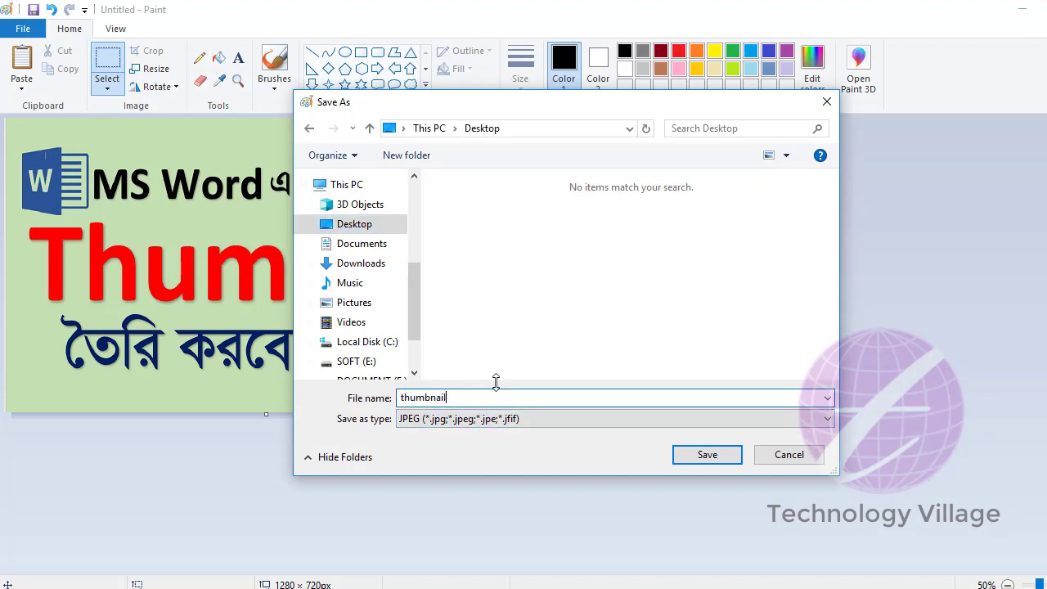
key(Return)
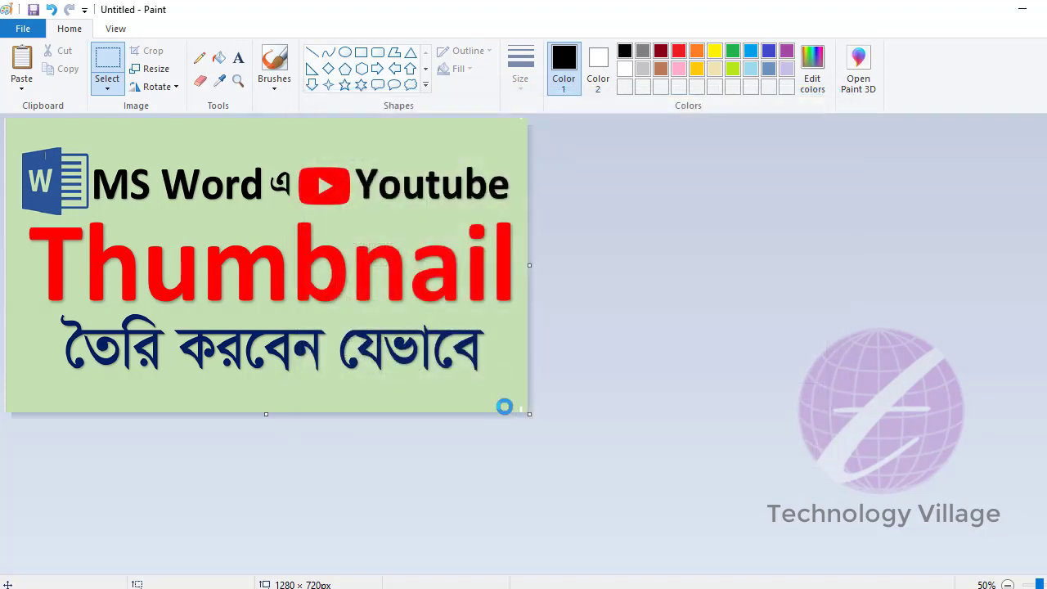
Minimize Paint and Snipping Tool, then reach the Desktop folder through File Explorer's taskbar icon.
click(1022, 8)
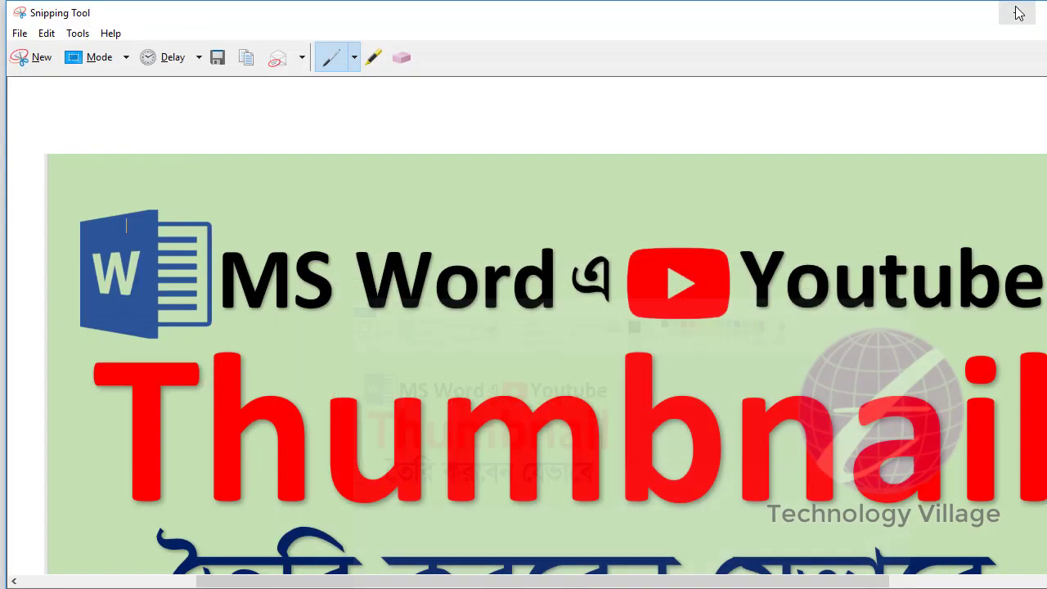
click(1018, 10)
click(1018, 12)
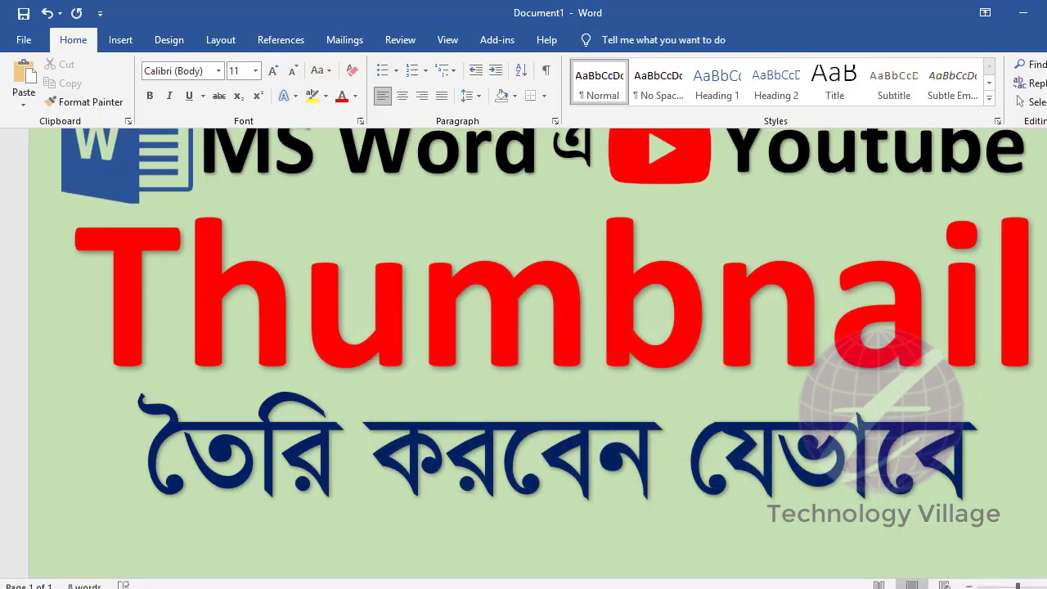
right_click(381, 584)
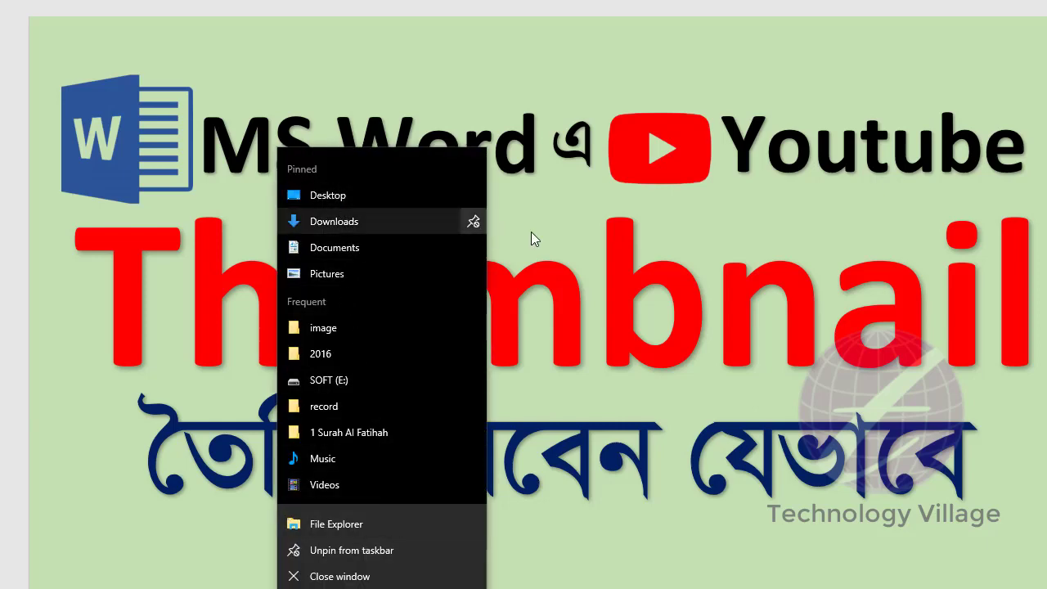
click(664, 275)
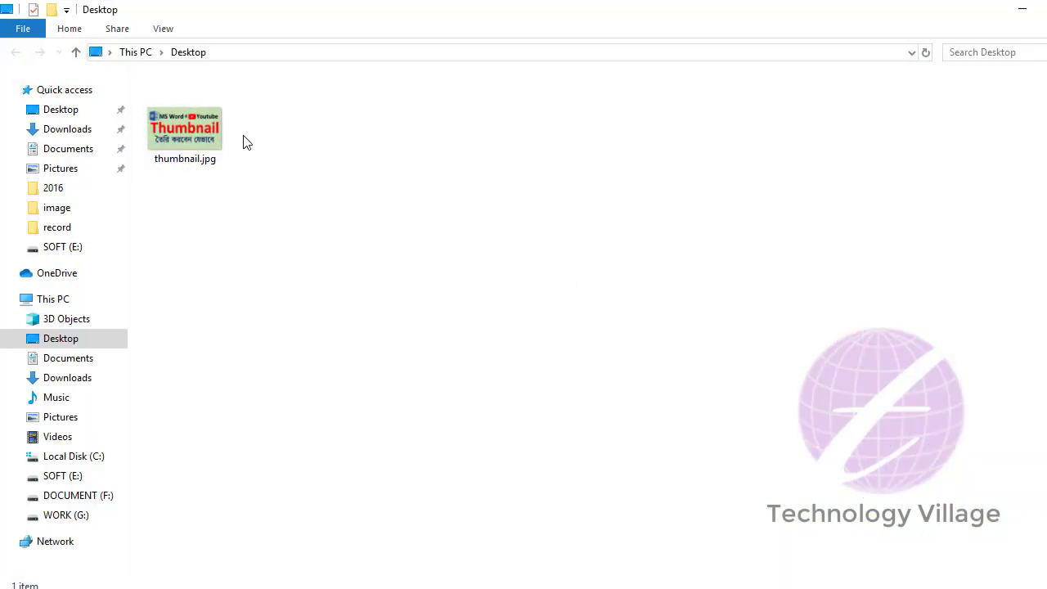
Open thumbnail.jpg from the Desktop in Photos, enlarge the window and show it full screen.
click(196, 126)
right_click(201, 130)
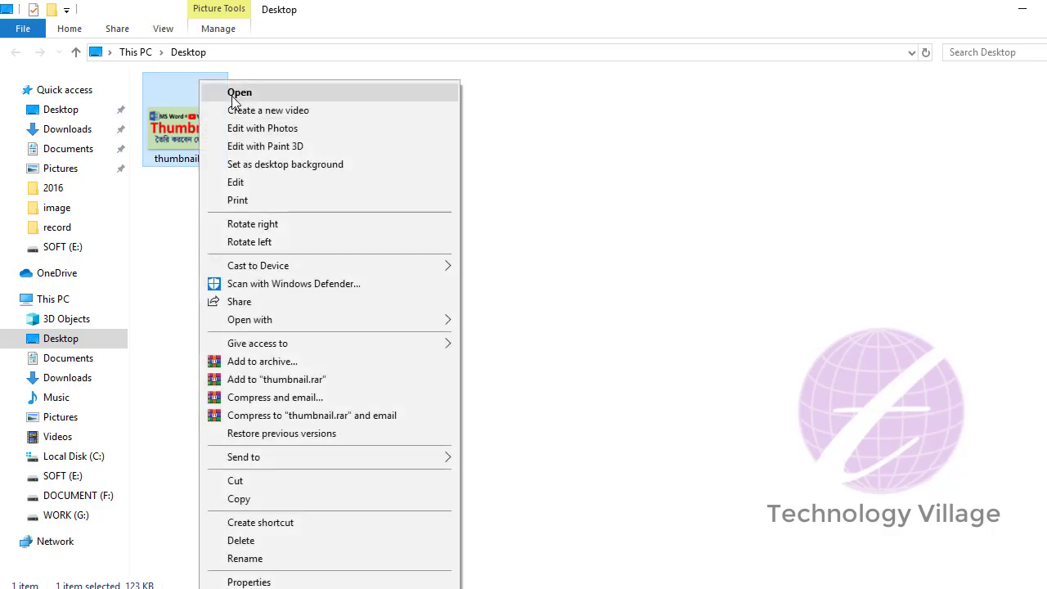
click(237, 93)
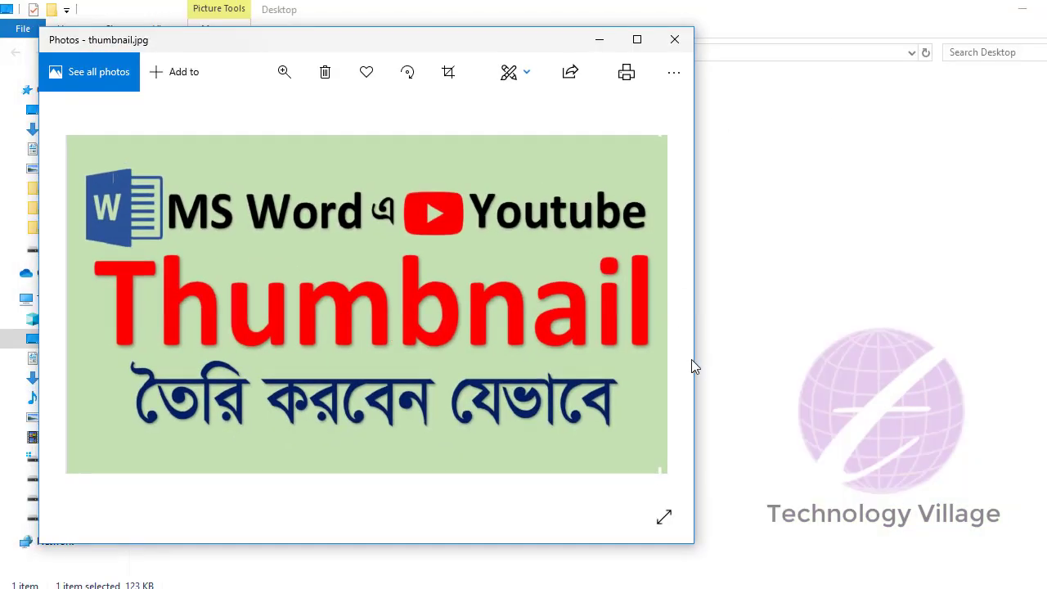
drag(694, 360, 1046, 360)
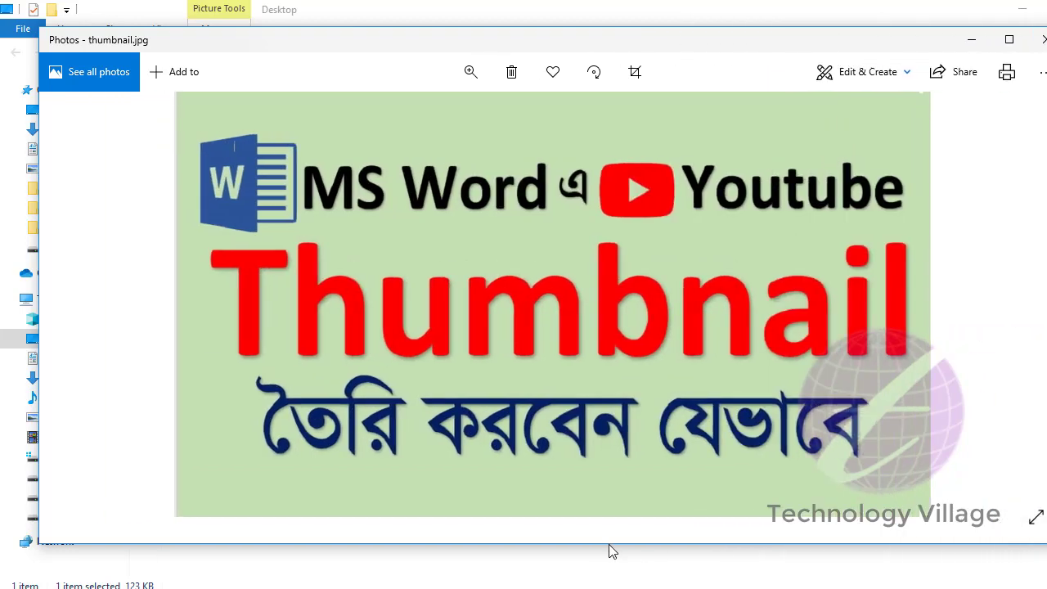
drag(609, 543, 609, 584)
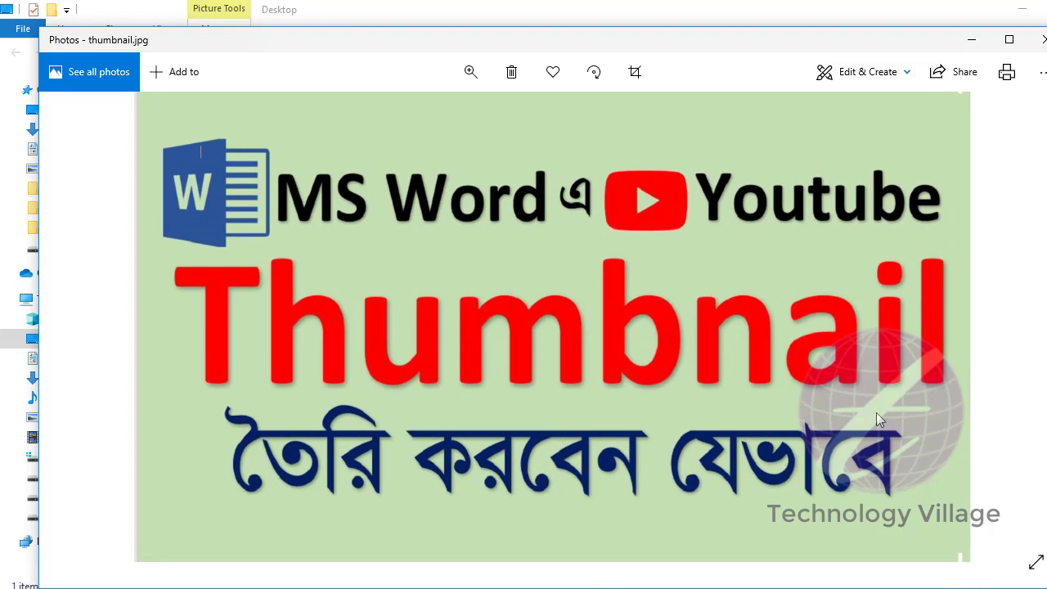
key(F11)
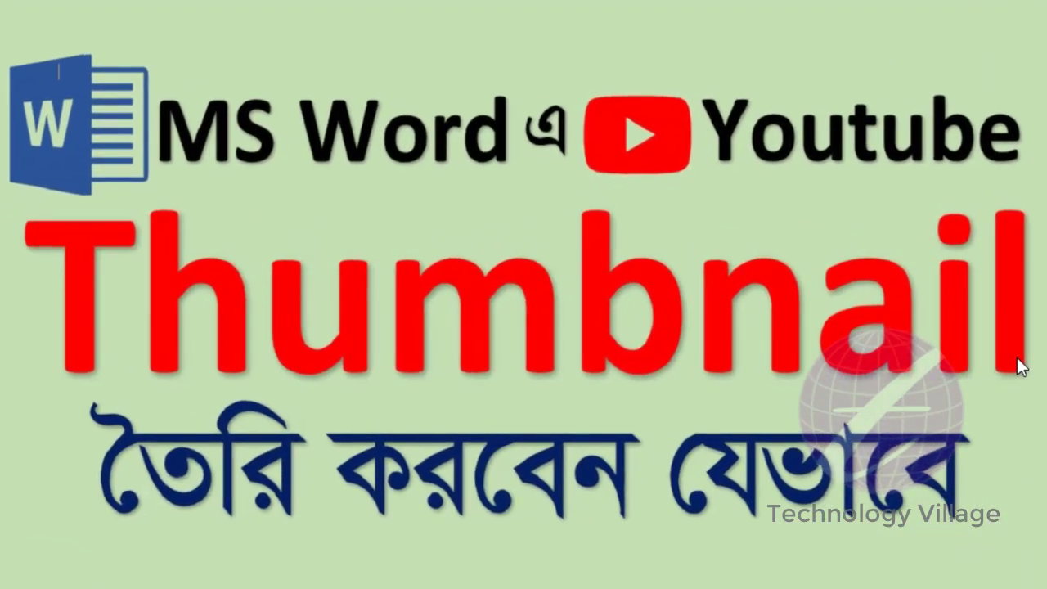